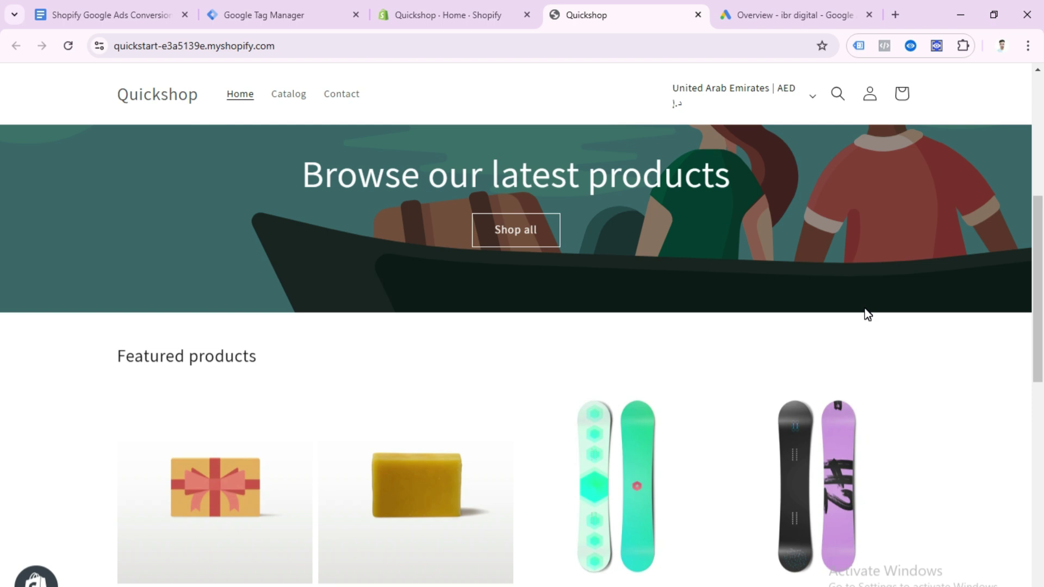
Review the Tag Manager workspace, Shopify admin, live Quickshop storefront and conversion tracking notes
click(311, 16)
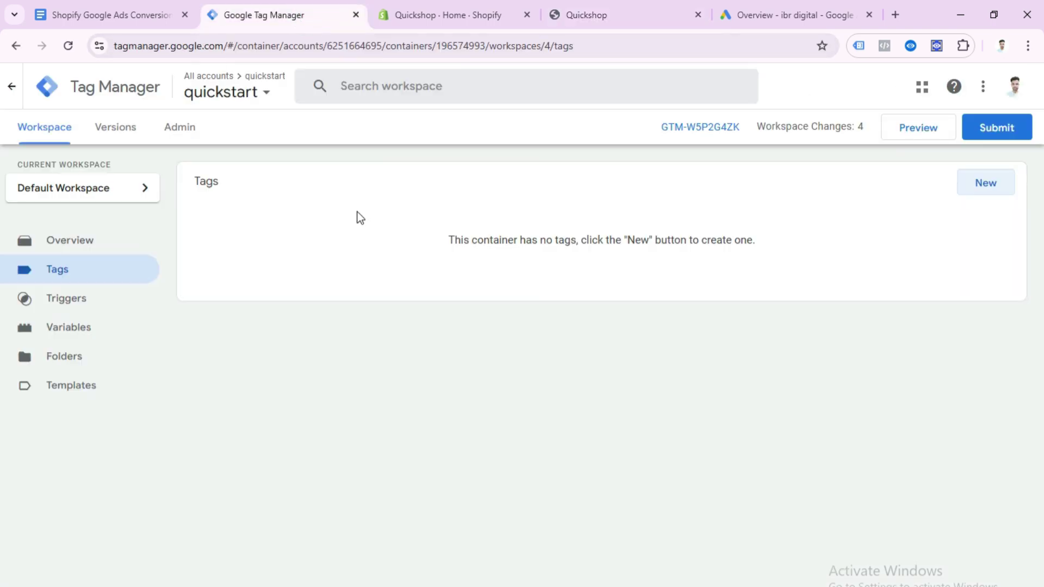
click(430, 25)
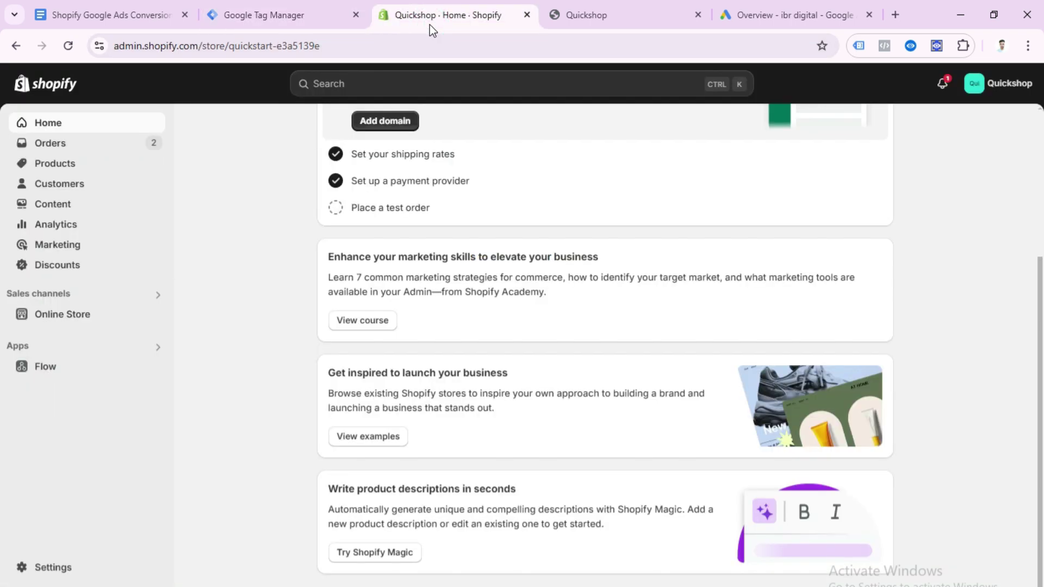
scroll(452, 152, up, 4)
click(628, 16)
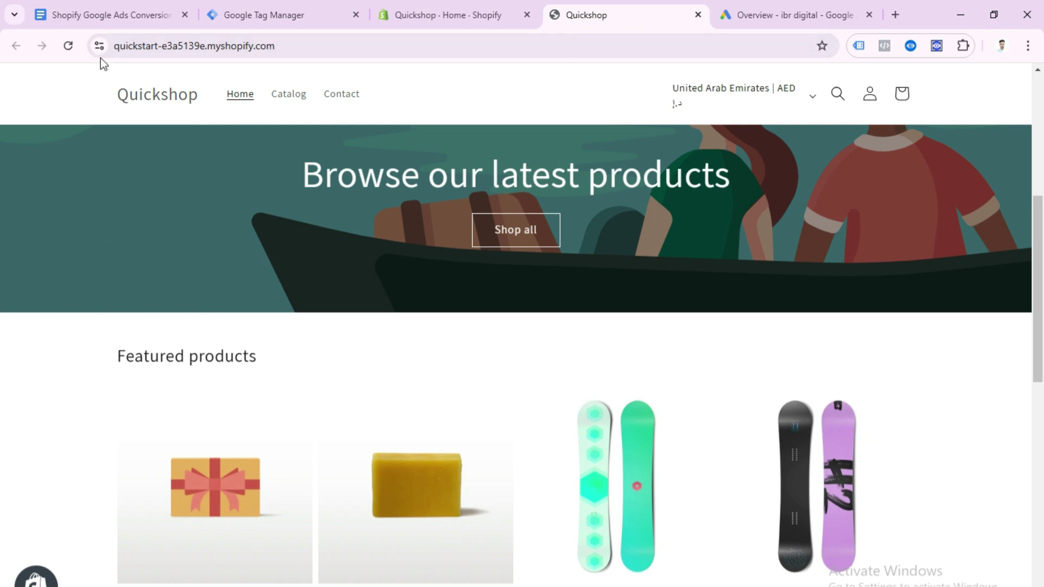
click(106, 17)
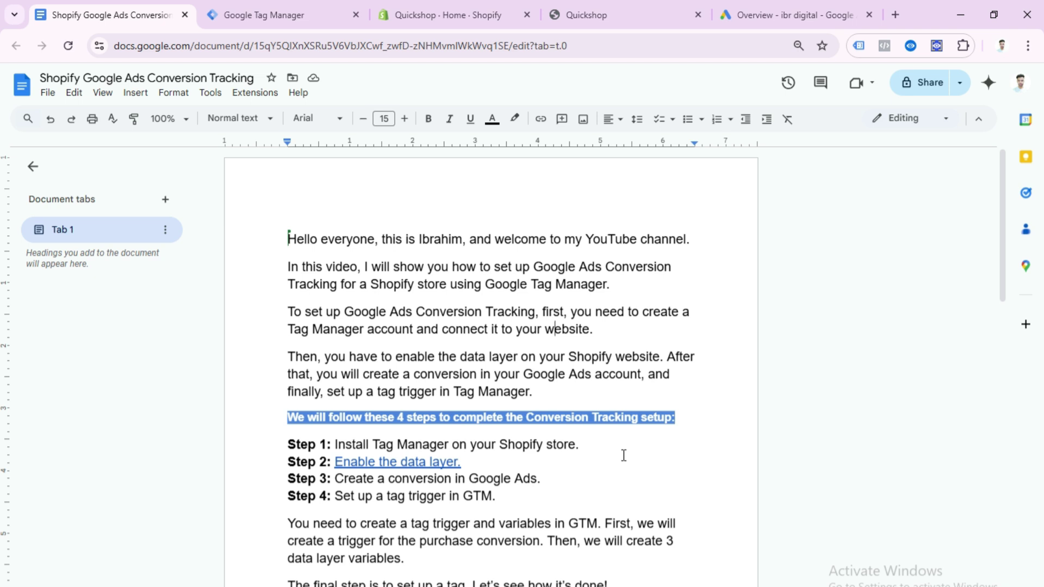
Copy the GTM container's <head> install snippet and return to the Shopify admin
click(272, 19)
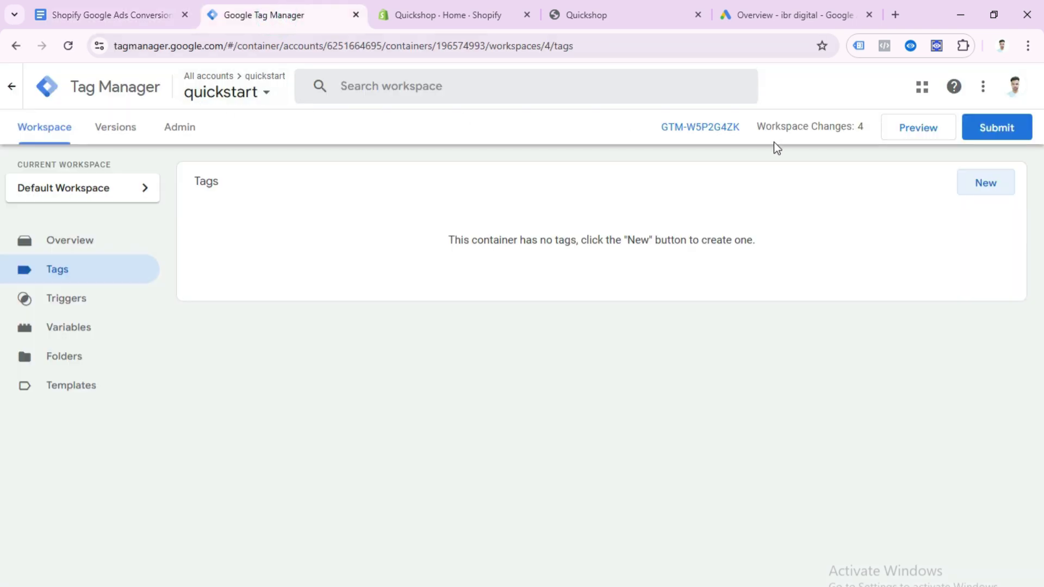
click(725, 127)
click(750, 260)
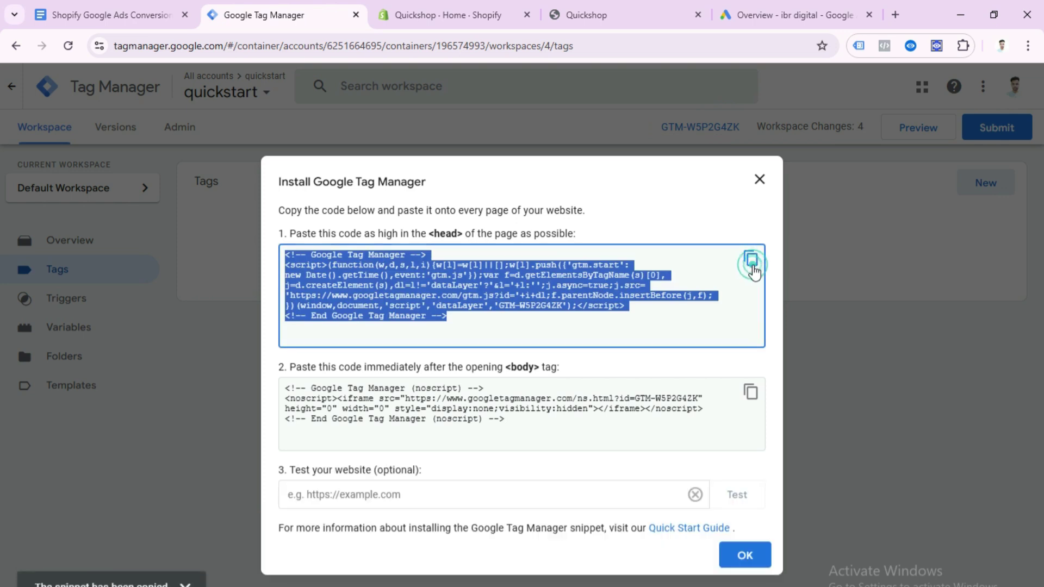
click(423, 18)
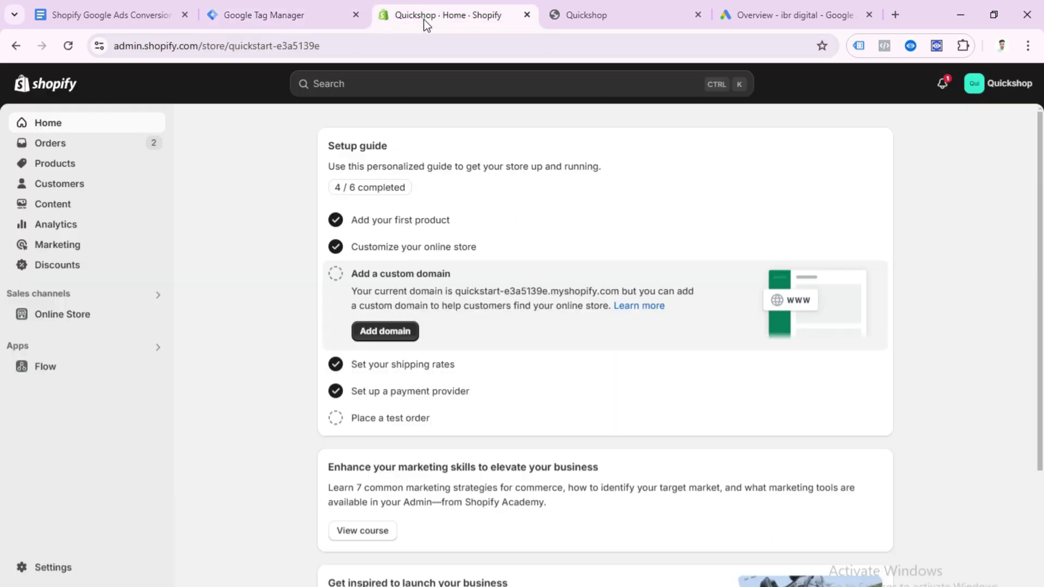
Open the code editor for the Dawn theme
click(68, 315)
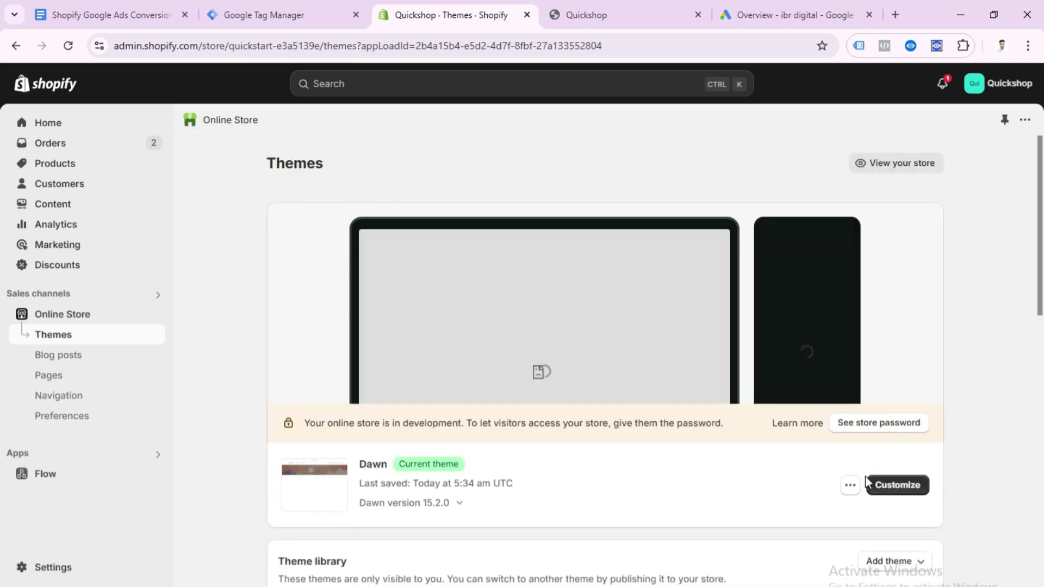
click(851, 488)
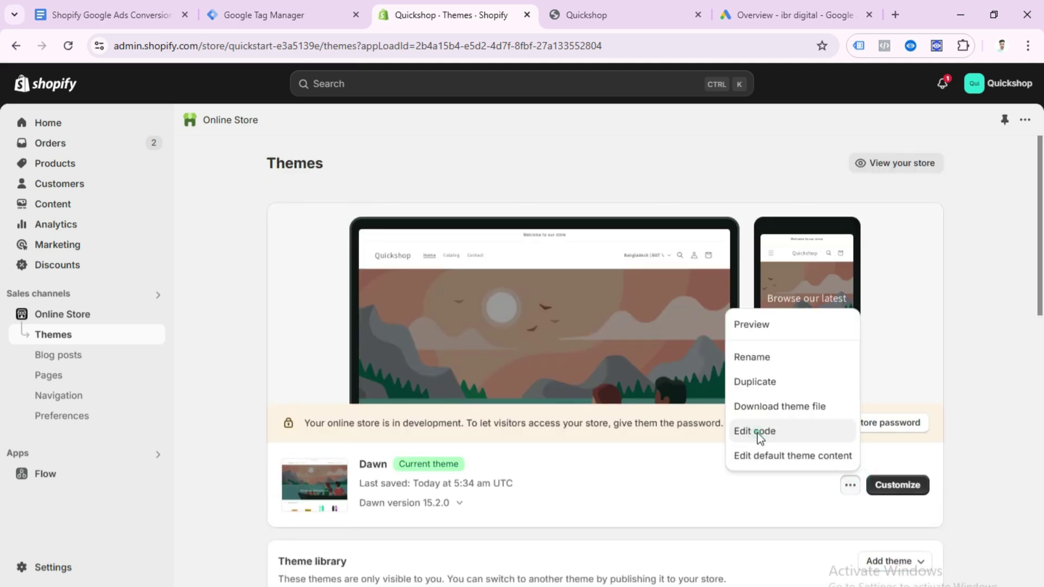
click(760, 435)
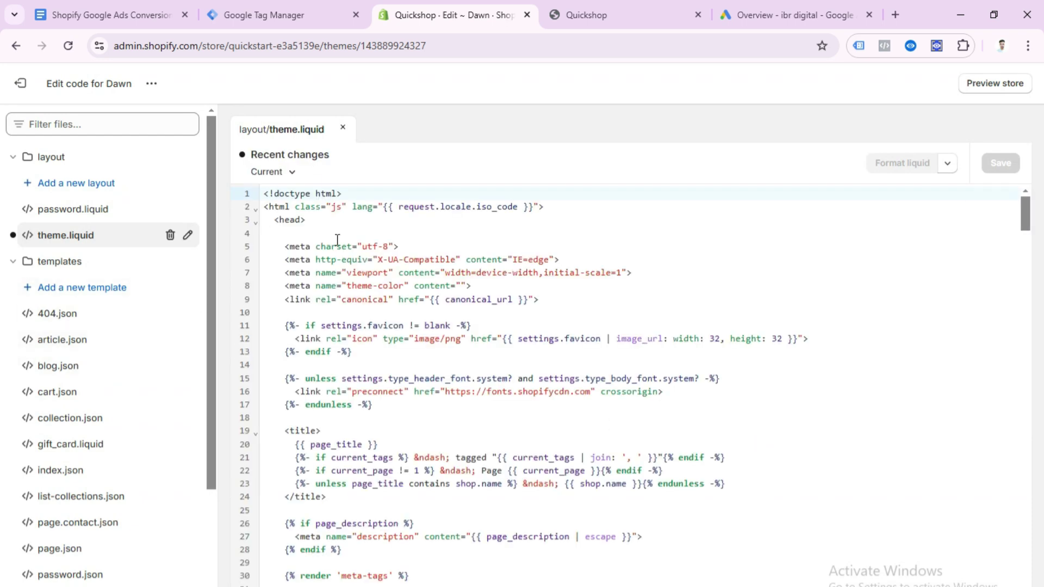
Paste the GTM head snippet on a new line after <head> in theme.liquid and save
click(275, 223)
click(345, 223)
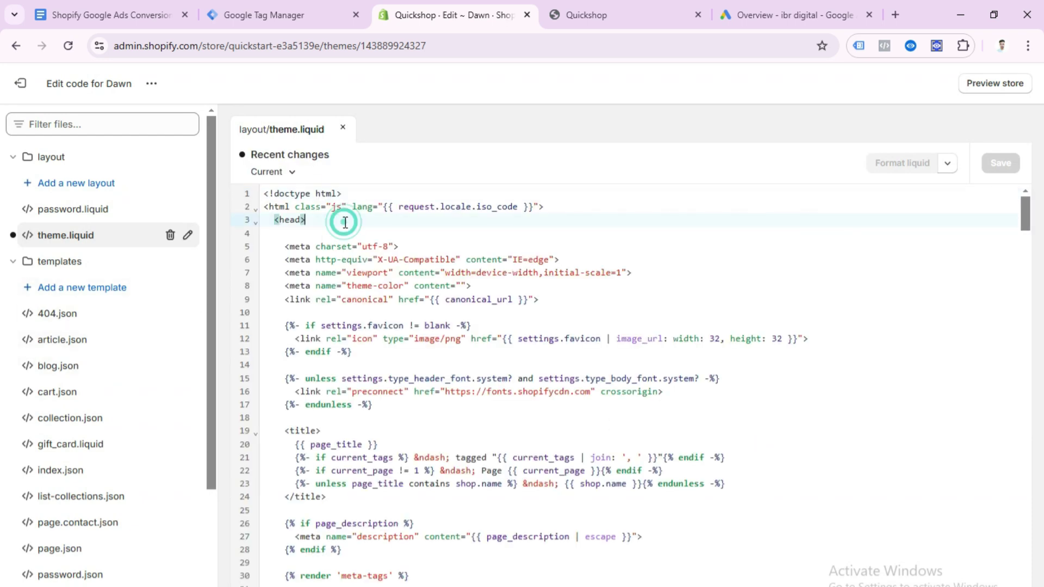
key(Return)
key(Return)
key(ctrl+v)
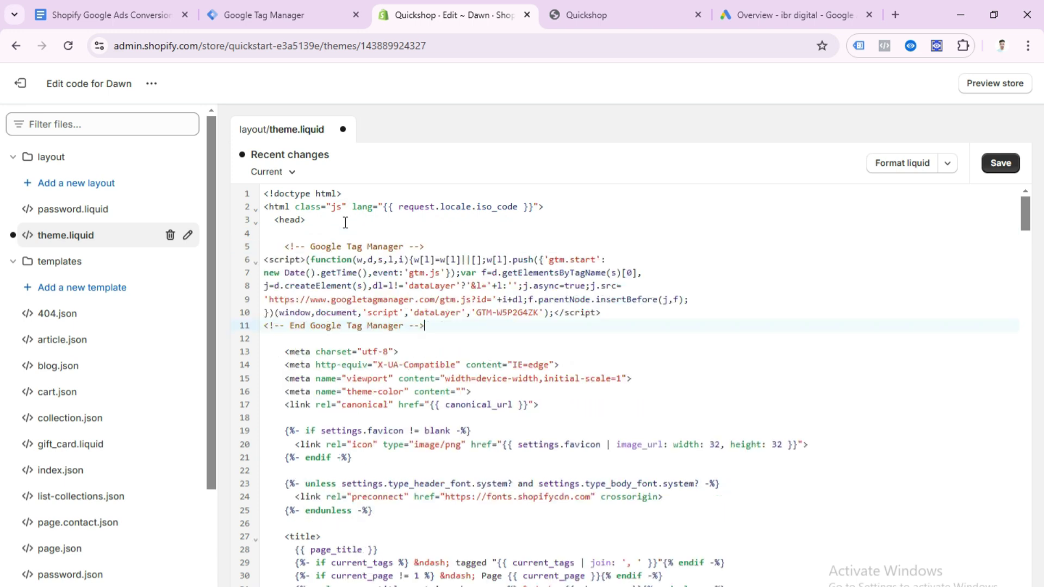
click(1003, 163)
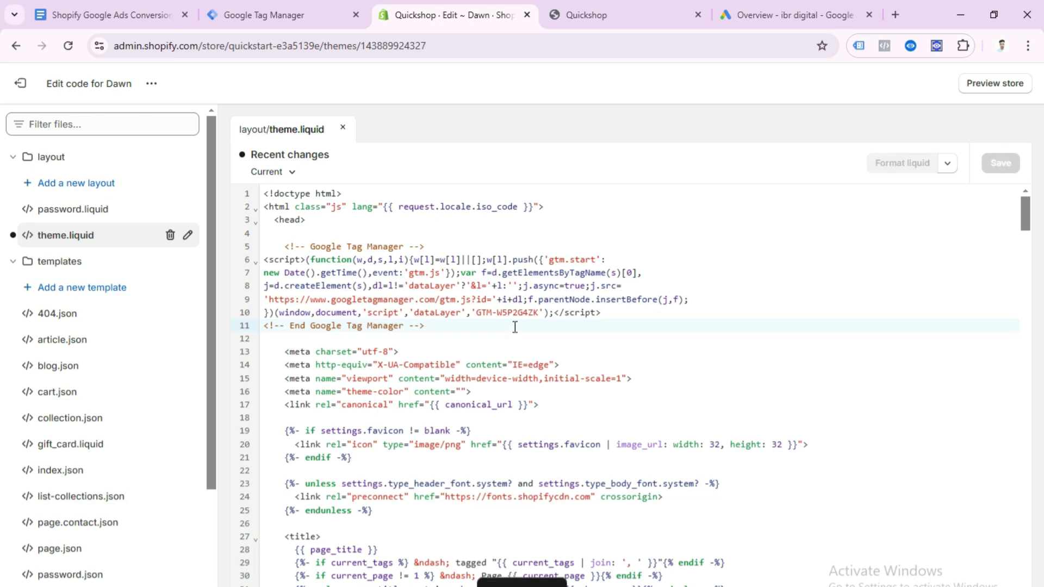
click(153, 12)
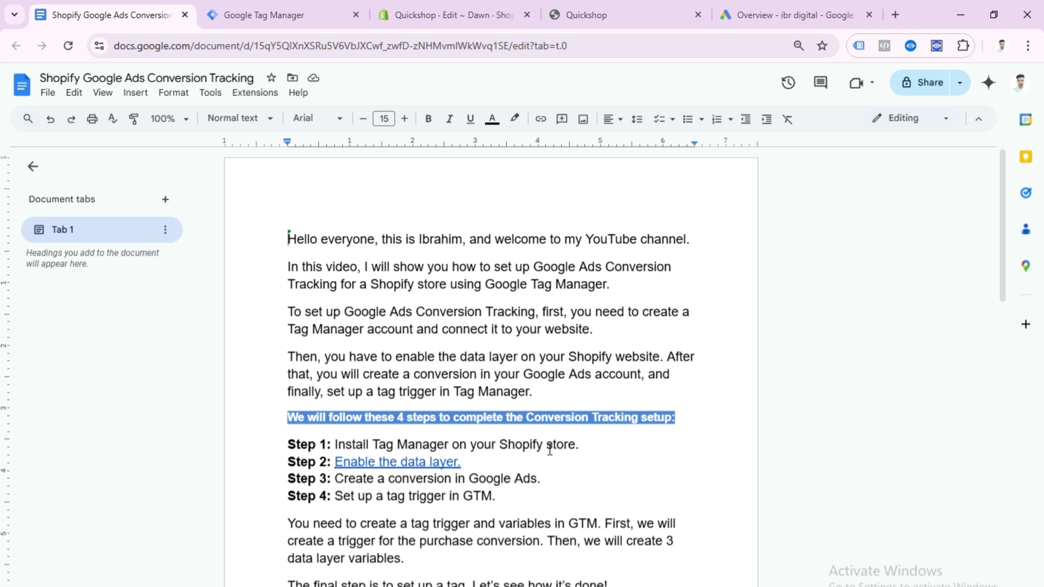
Open the 'Enable the data layer' guide and copy the name gtm-customer-events-storefront
click(447, 461)
click(444, 482)
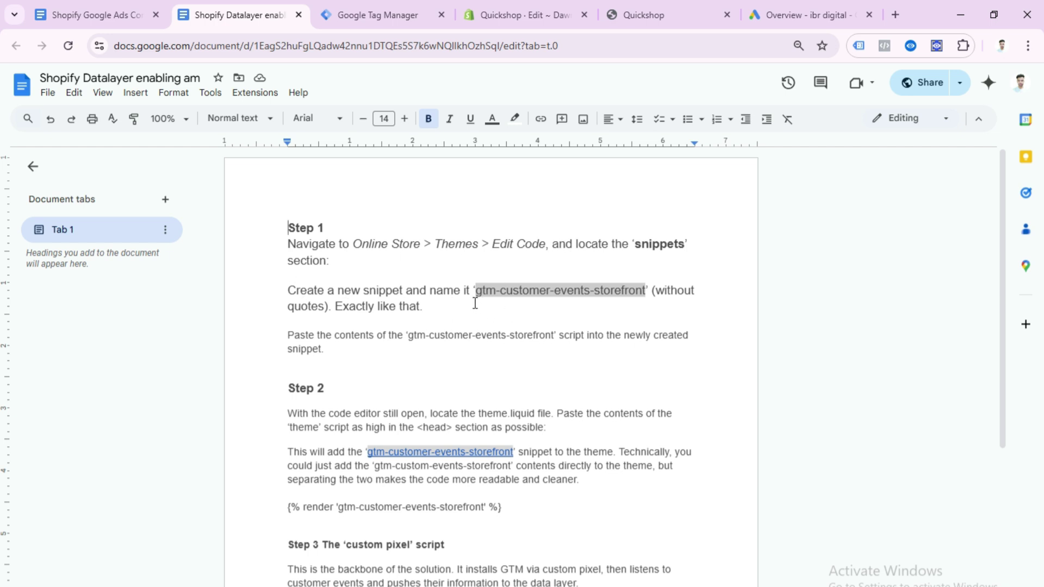
drag(479, 295, 646, 286)
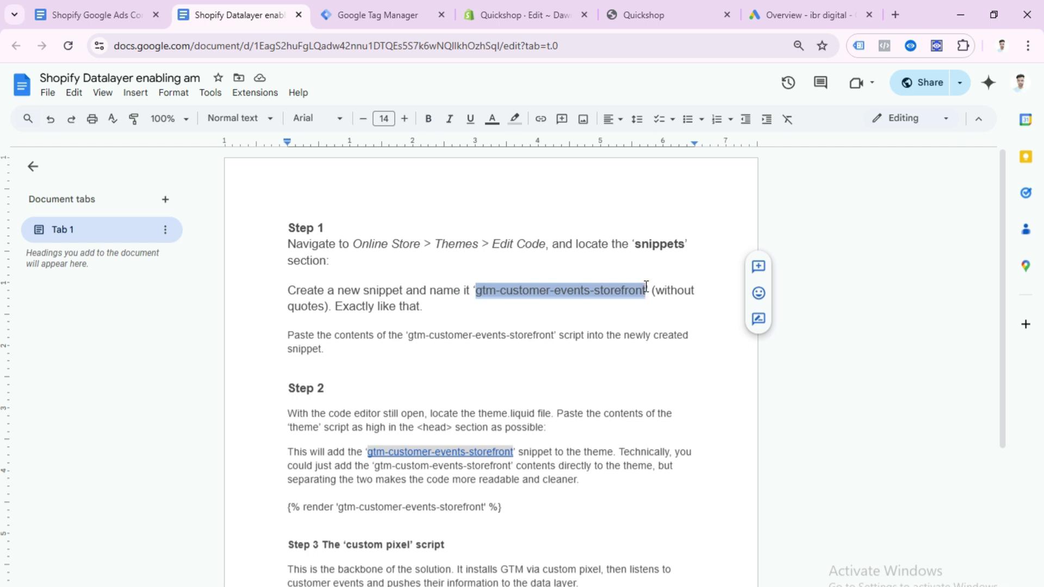
right_click(634, 292)
click(653, 311)
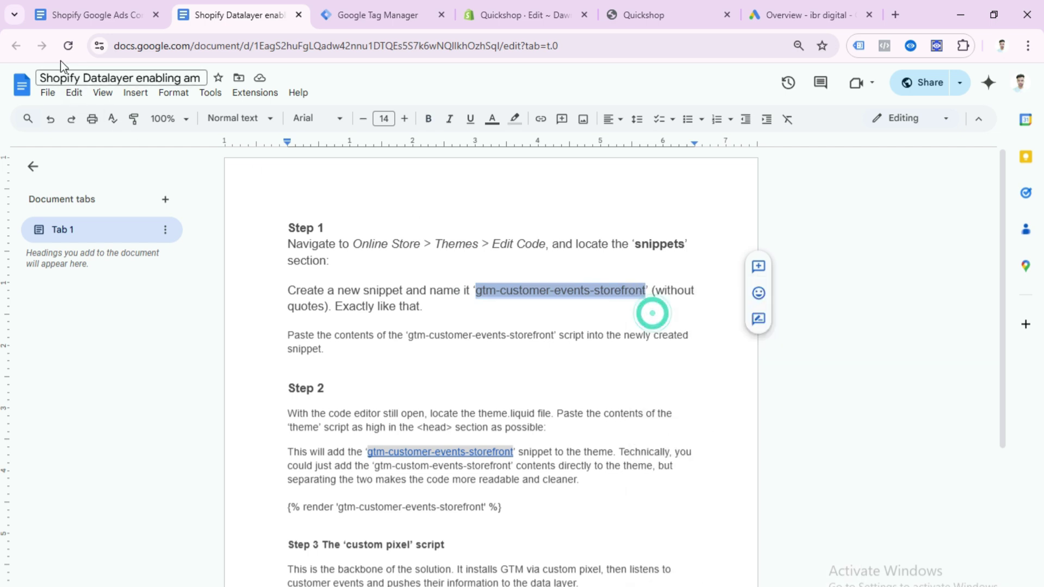
click(486, 16)
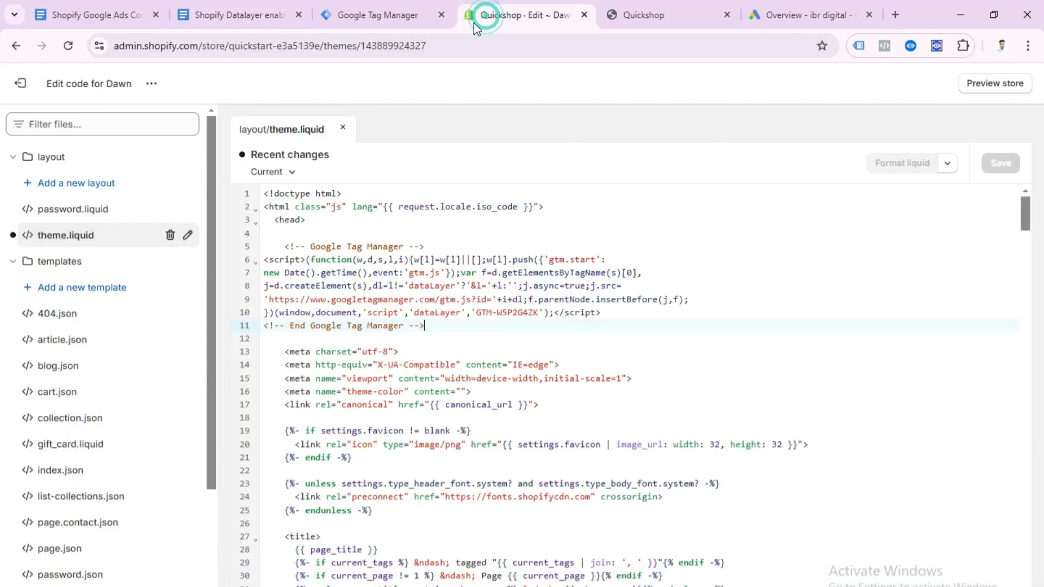
Add a new snippet named gtm-customer-events-storefront in the Dawn theme's Snippets folder
click(13, 262)
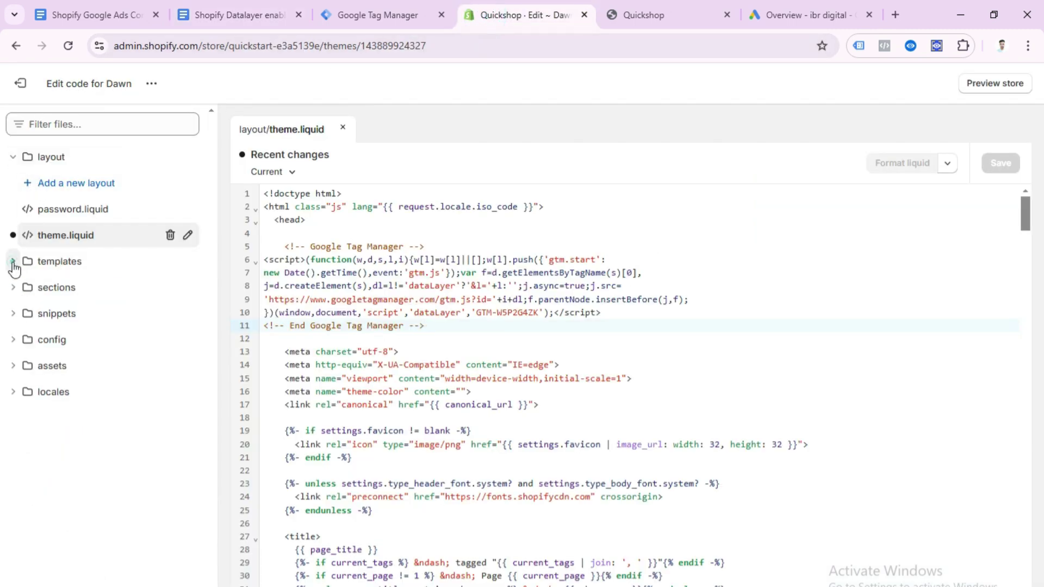
click(18, 318)
click(81, 340)
click(430, 347)
key(ctrl+v)
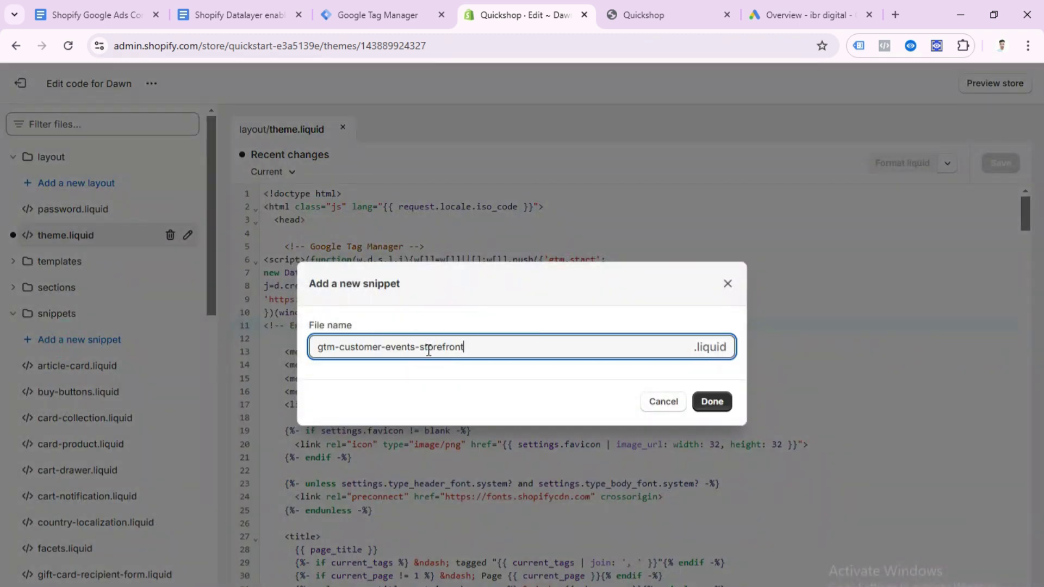
click(695, 394)
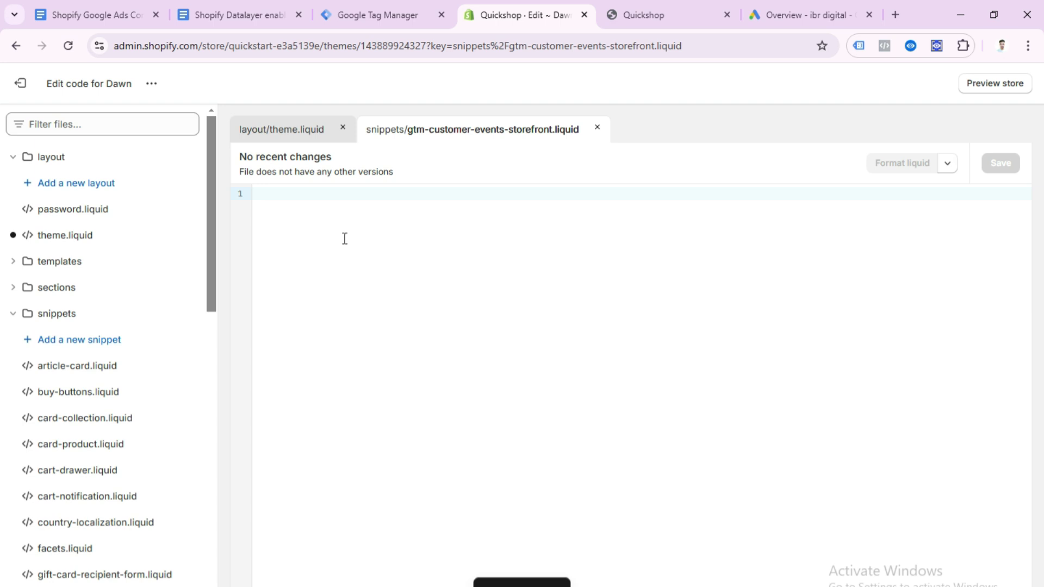
click(244, 15)
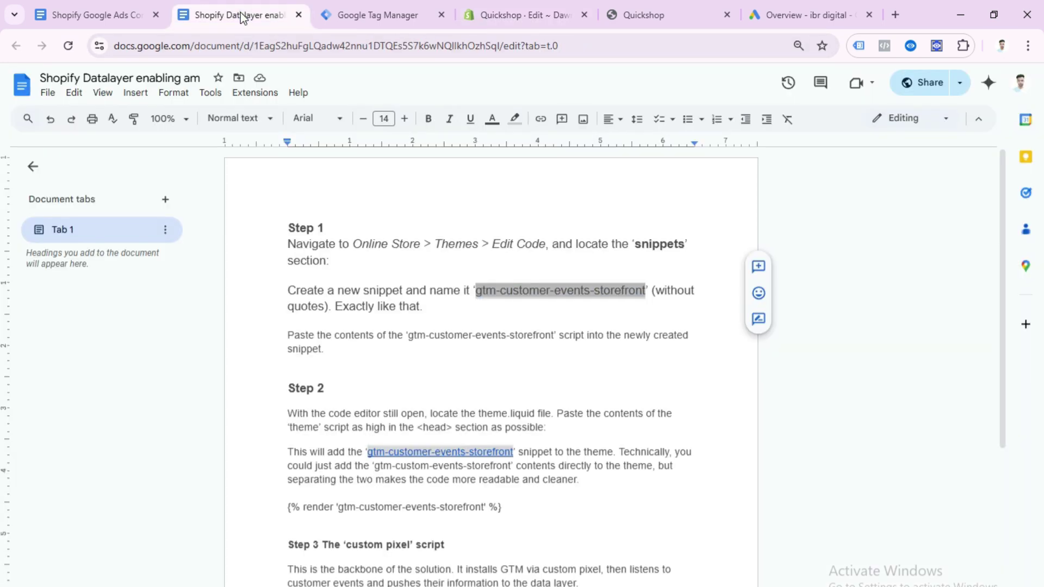
Copy the whole gtm-customer-events-storefront script document and paste it into the new snippet
scroll(497, 323, down, 2)
click(432, 330)
click(442, 350)
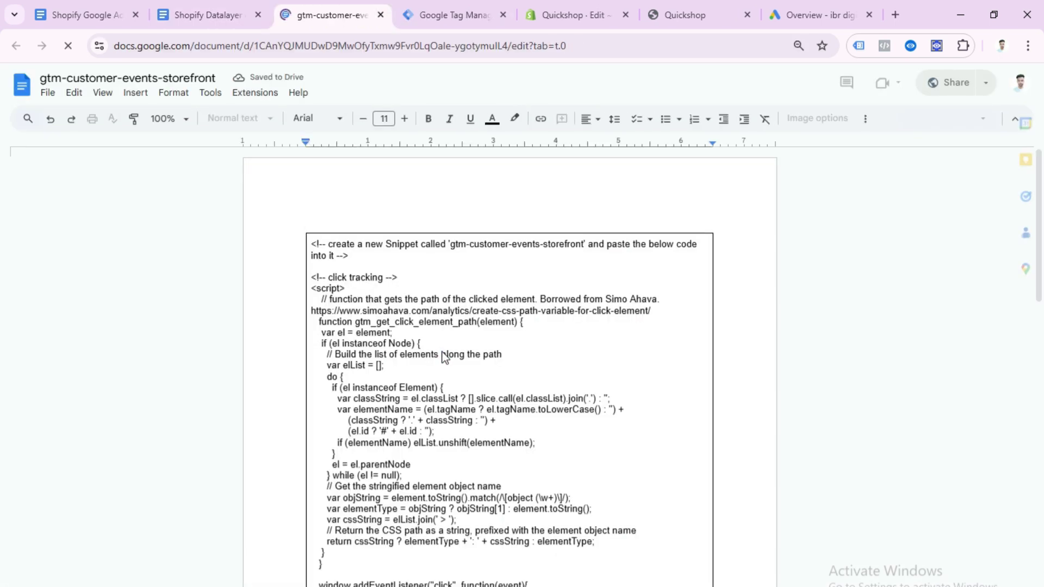
key(ctrl+a)
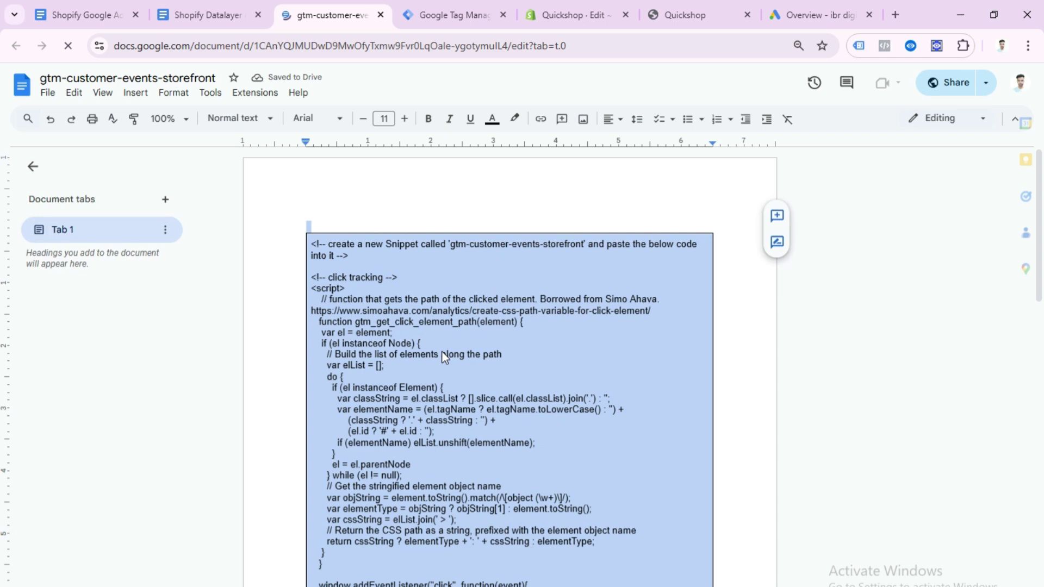
key(ctrl+c)
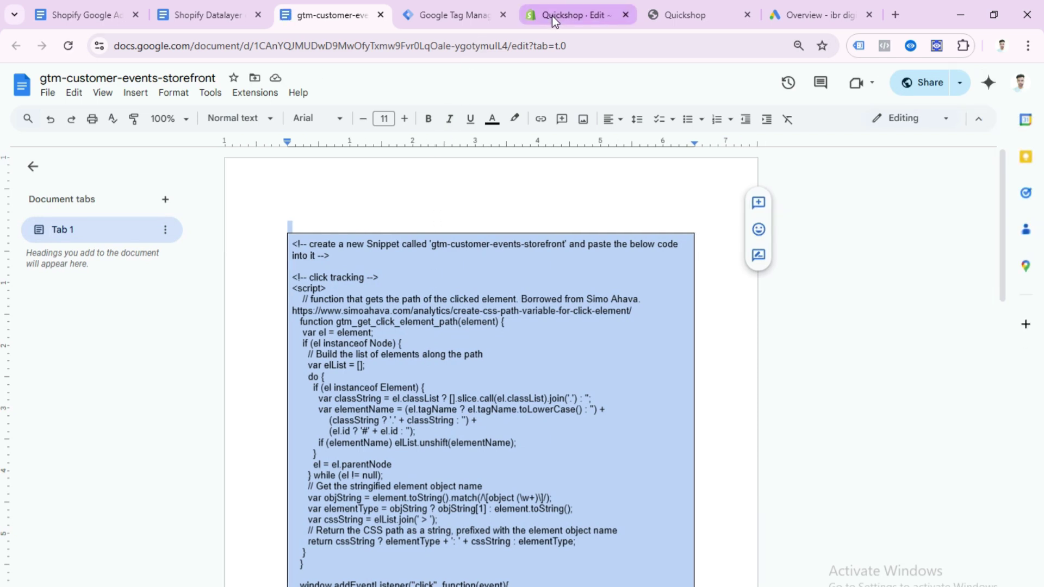
click(551, 15)
click(343, 275)
key(ctrl+v)
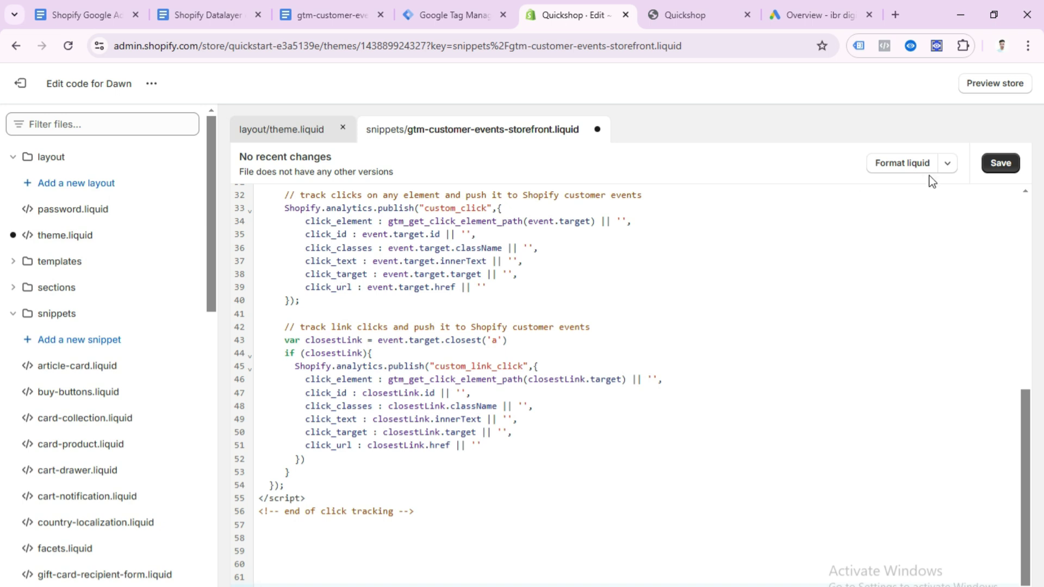
Save the new snippet and open the theme.liquid layout file
click(1004, 162)
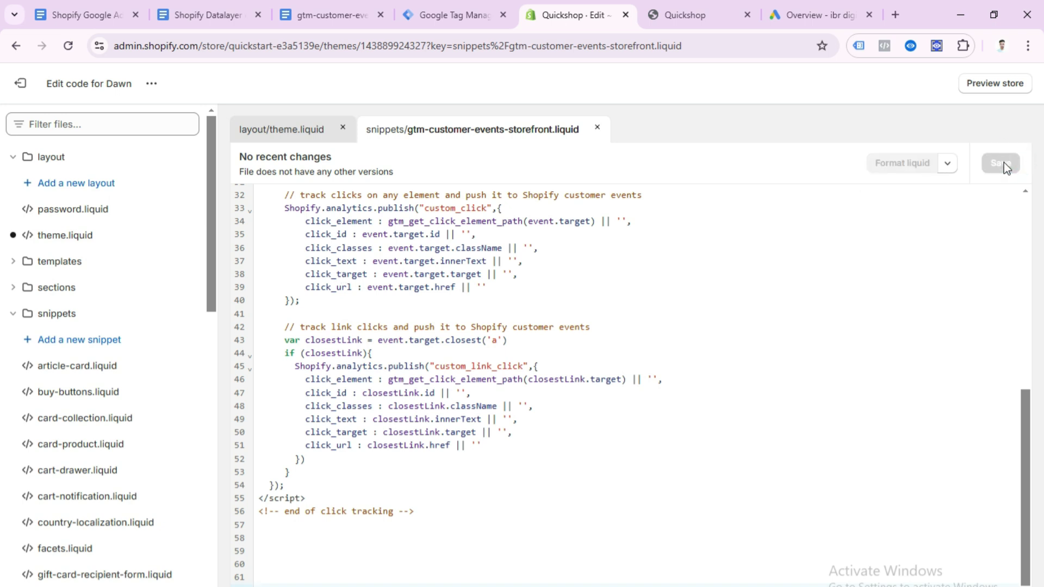
click(13, 315)
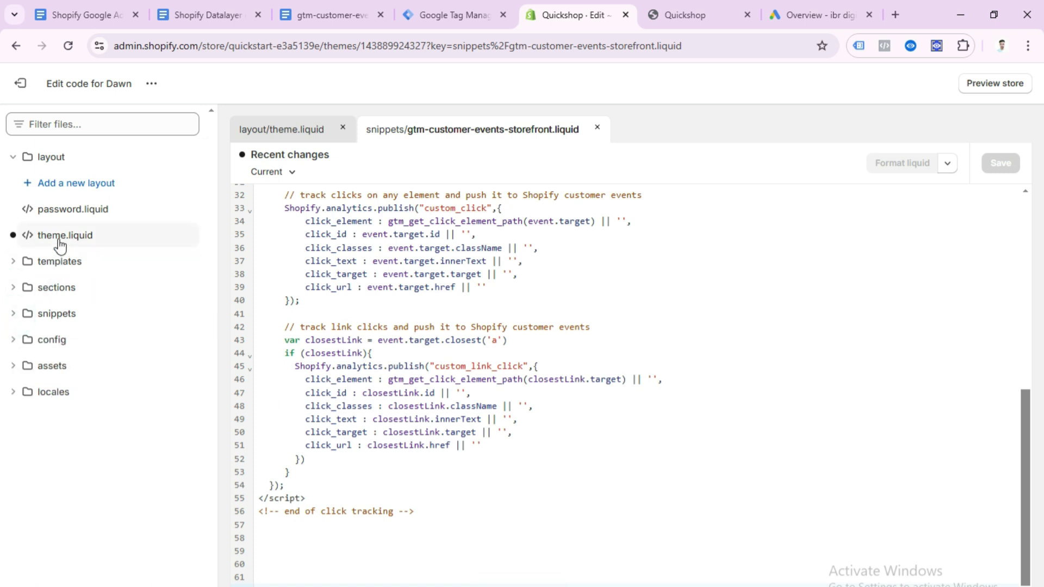
click(58, 241)
click(210, 15)
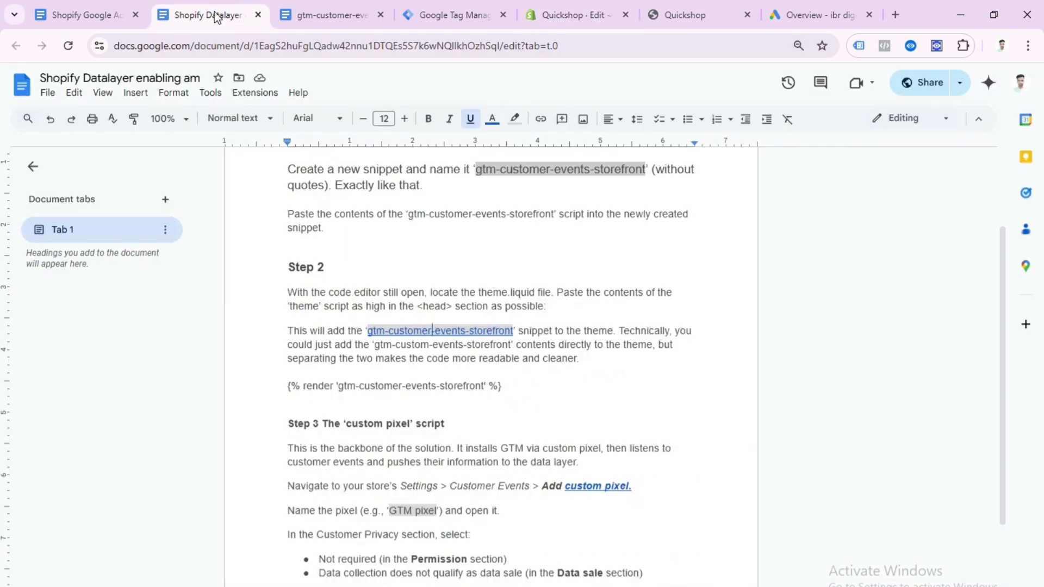
Copy the Step 2 line {% render 'gtm-customer-events-storefront' %} from the guide
triple_click(281, 387)
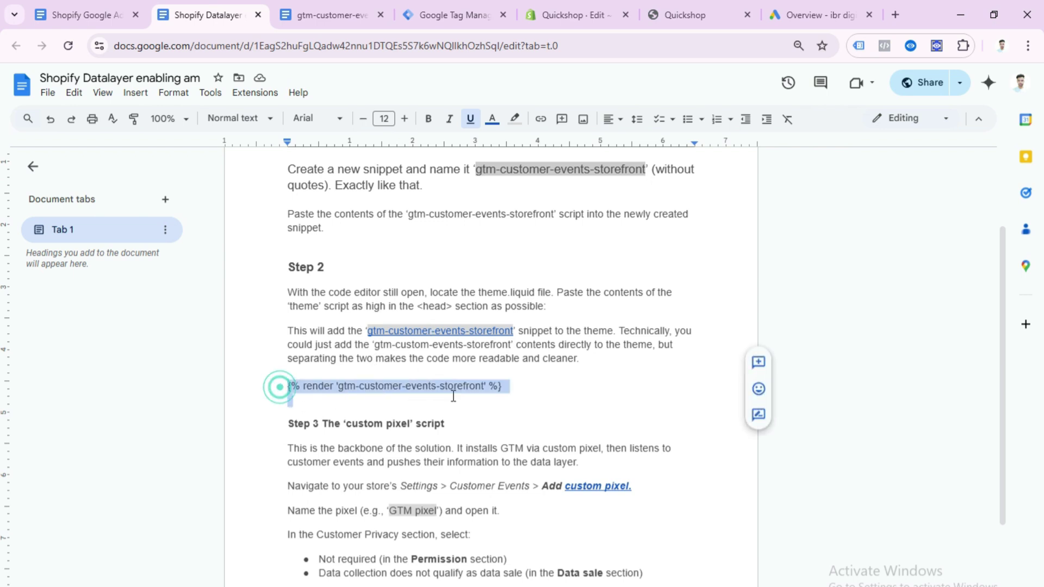
right_click(494, 387)
click(527, 313)
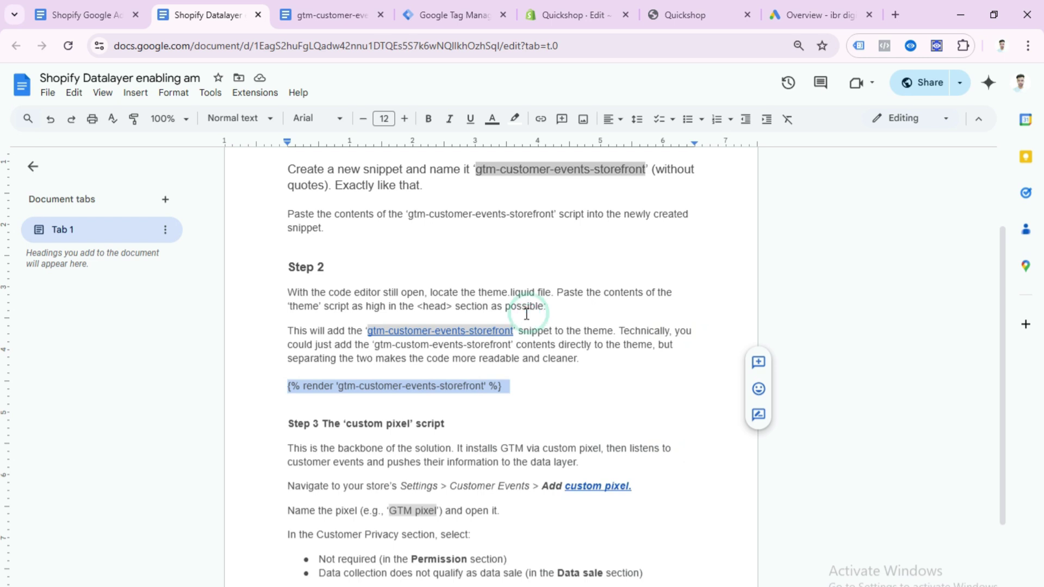
click(558, 18)
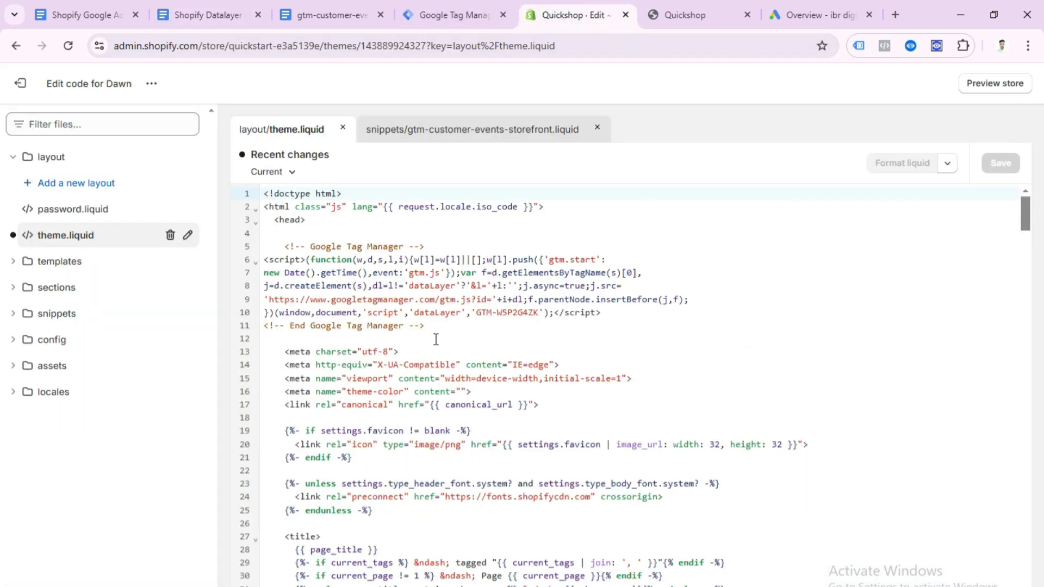
Paste the render line below the Tag Manager snippet in theme.liquid, save, and exit to Themes
click(478, 325)
key(Return)
key(Return)
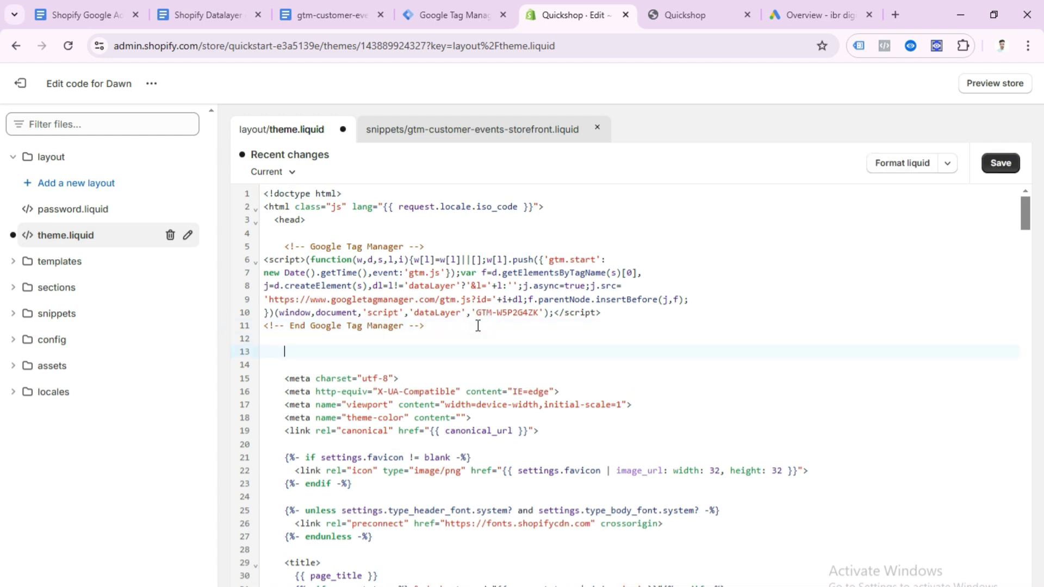
key(ctrl+v)
click(1007, 169)
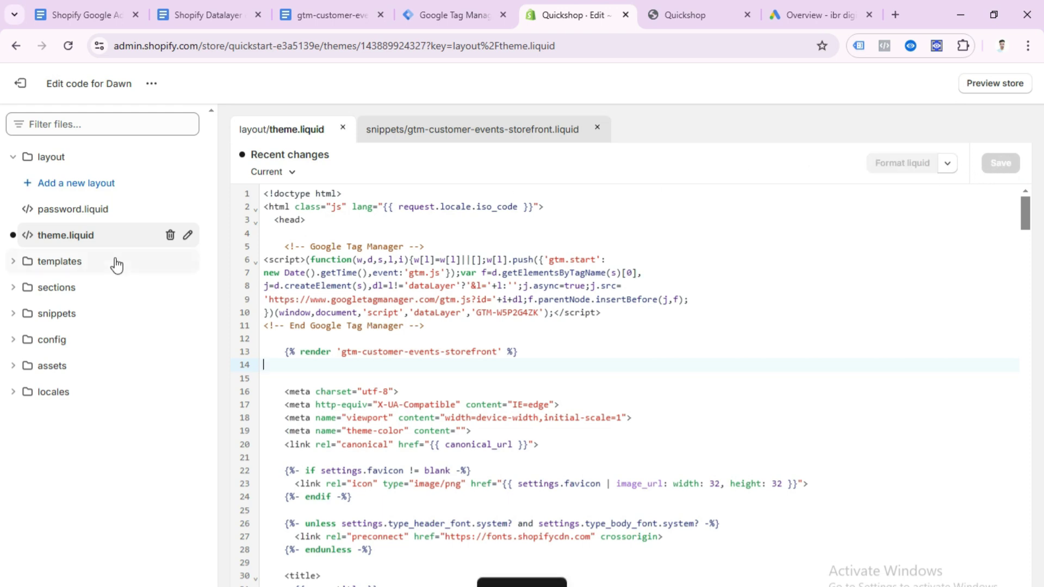
click(28, 90)
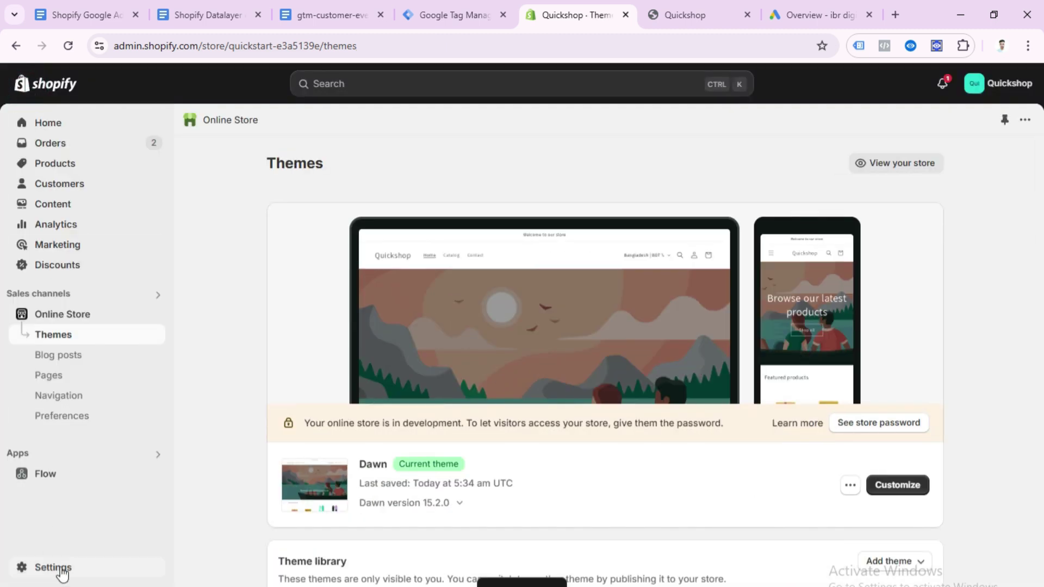
Start a new custom pixel under Settings > Customer events
click(62, 568)
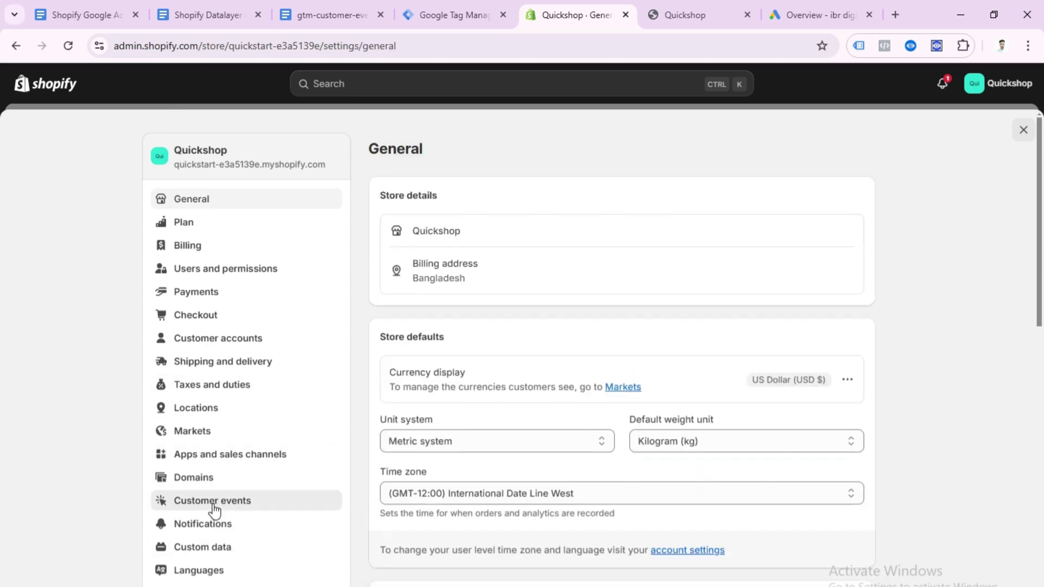
click(213, 501)
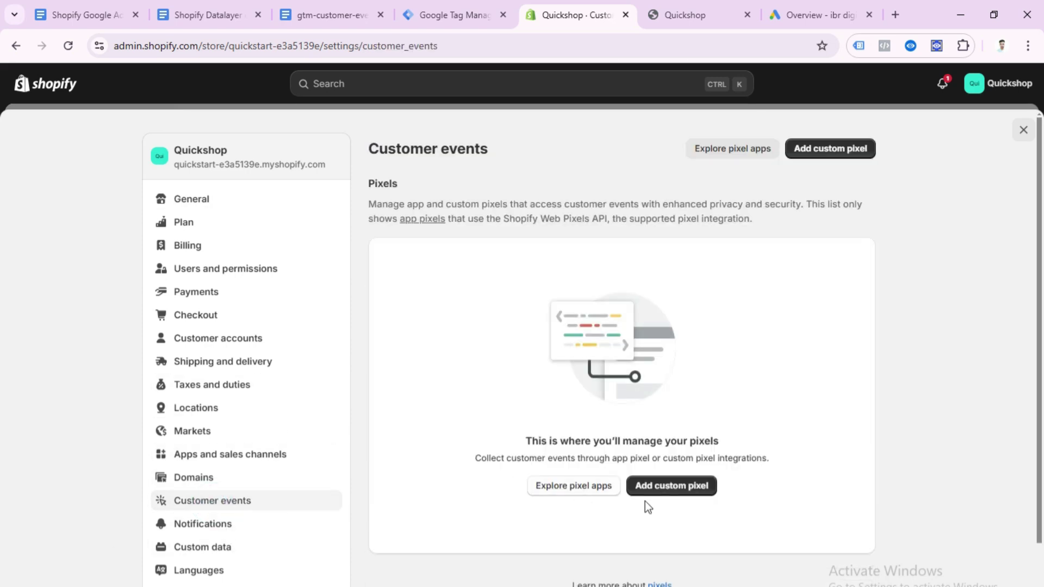
click(660, 491)
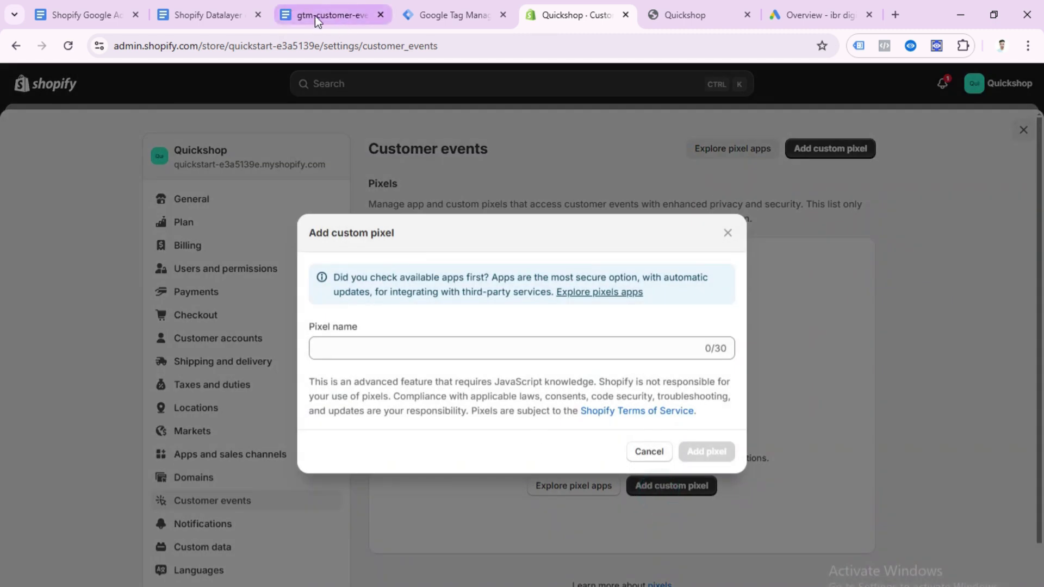
click(299, 12)
Take the guide's suggested name 'GTM pixel' and enter it as the custom pixel name
click(220, 13)
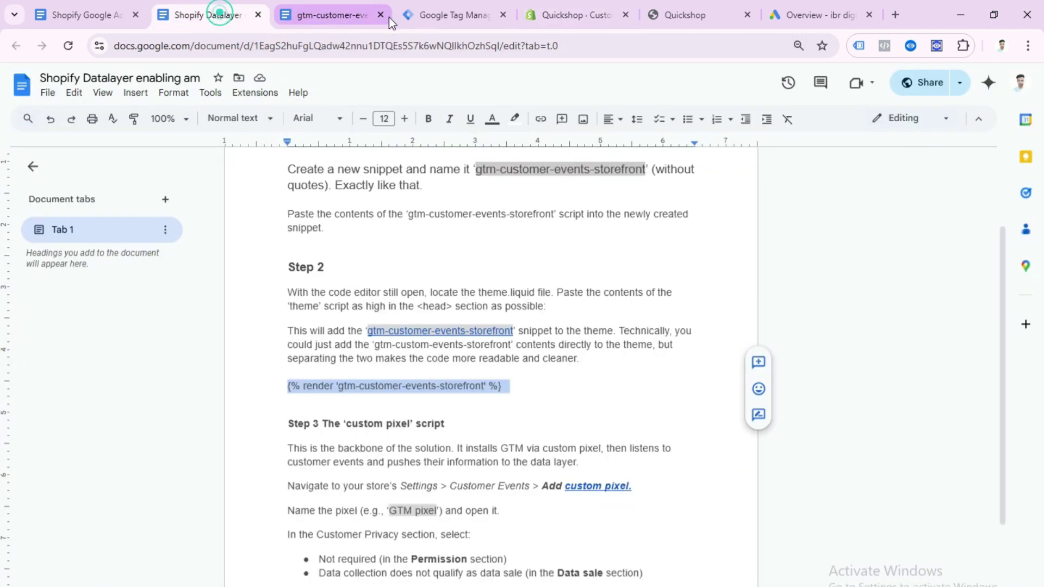
click(381, 15)
scroll(397, 413, down, 2)
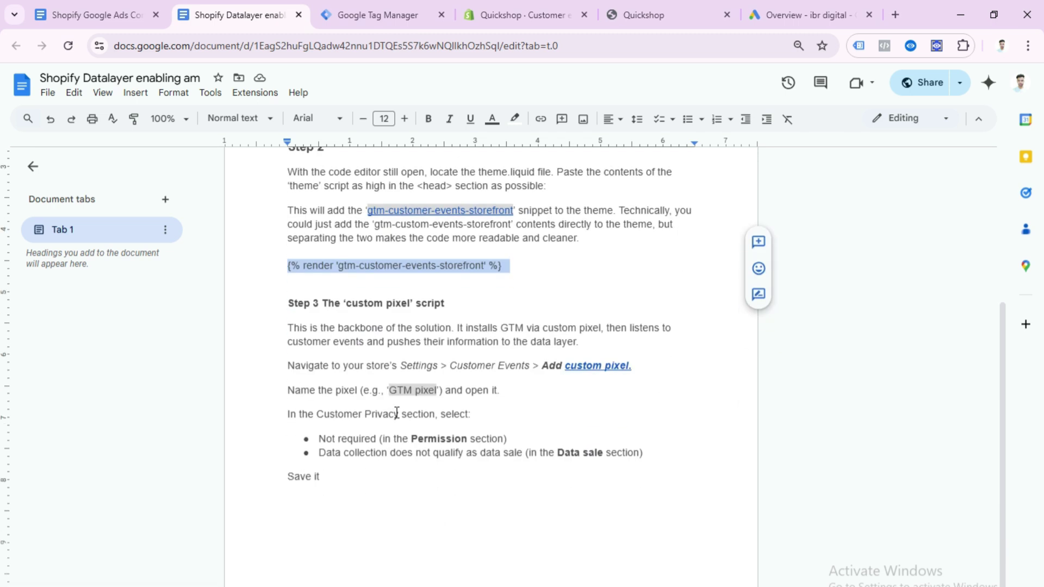
drag(389, 390, 436, 392)
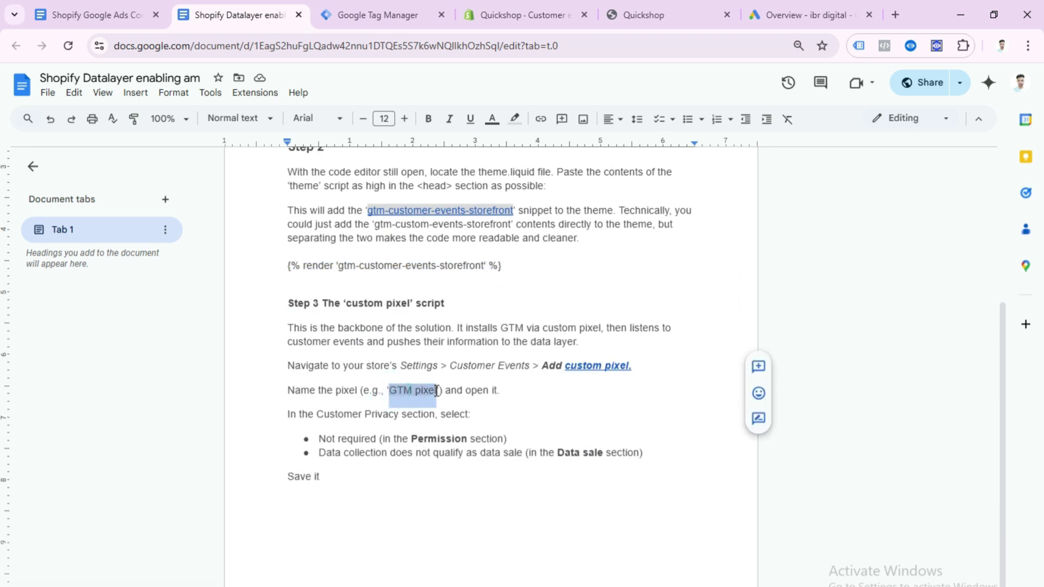
click(497, 15)
click(392, 349)
key(ctrl+v)
Add a new custom pixel and delete all of its default code
click(696, 450)
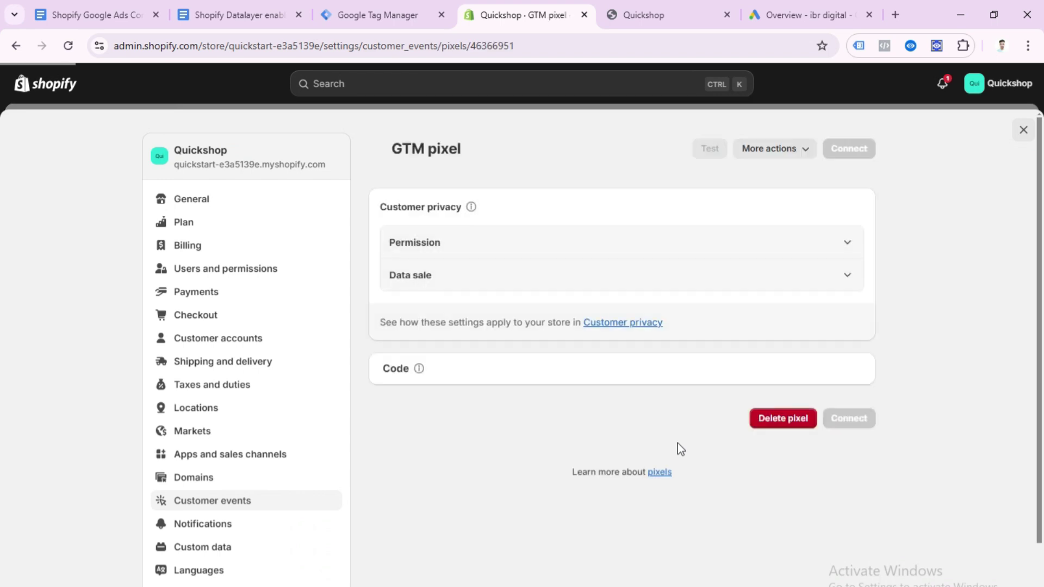
scroll(522, 438, down, 2)
drag(504, 376, 420, 282)
key(ctrl+a)
key(Delete)
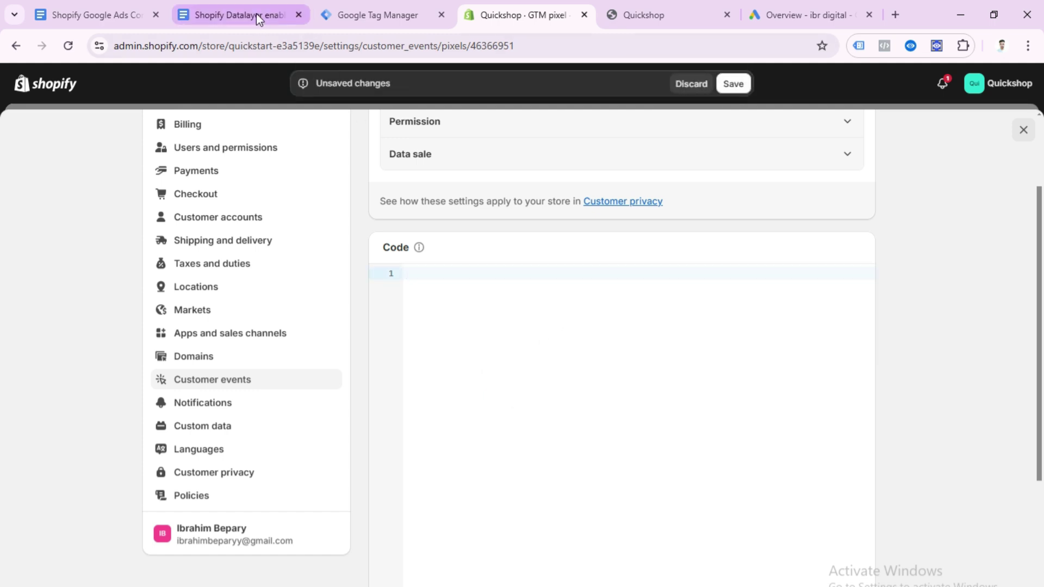
Paste the full custom pixel script, linked from the Datalayer setup guide, into the pixel's Code editor
click(256, 14)
click(595, 365)
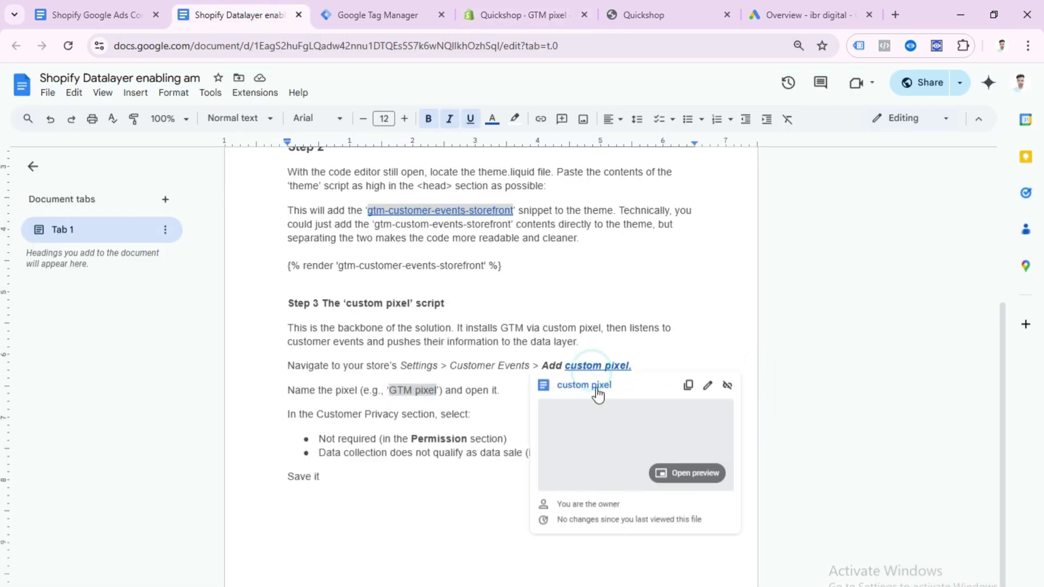
click(598, 392)
click(556, 15)
click(451, 321)
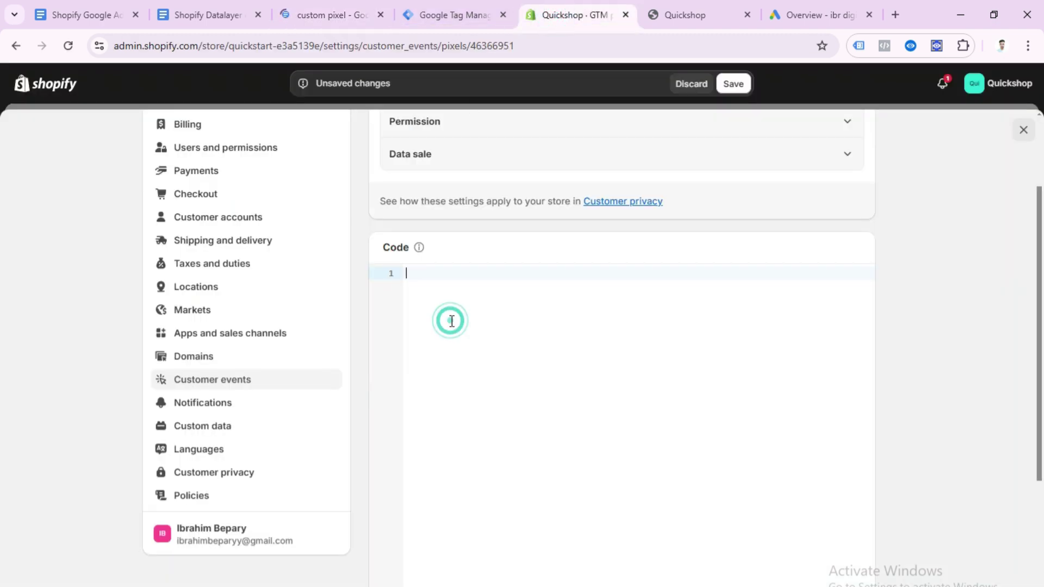
key(ctrl+v)
scroll(543, 381, down, 2)
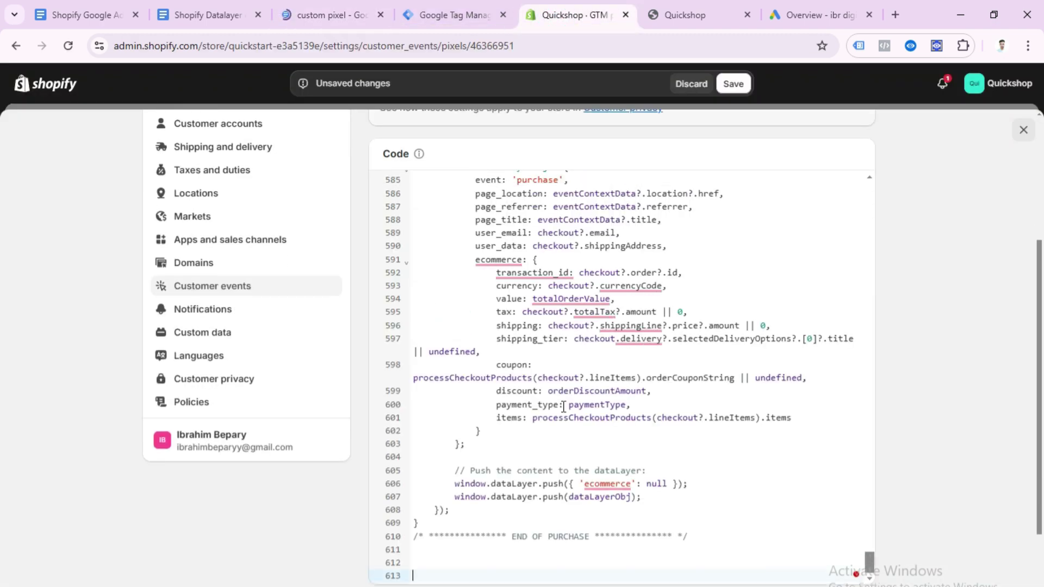
drag(875, 552, 860, 169)
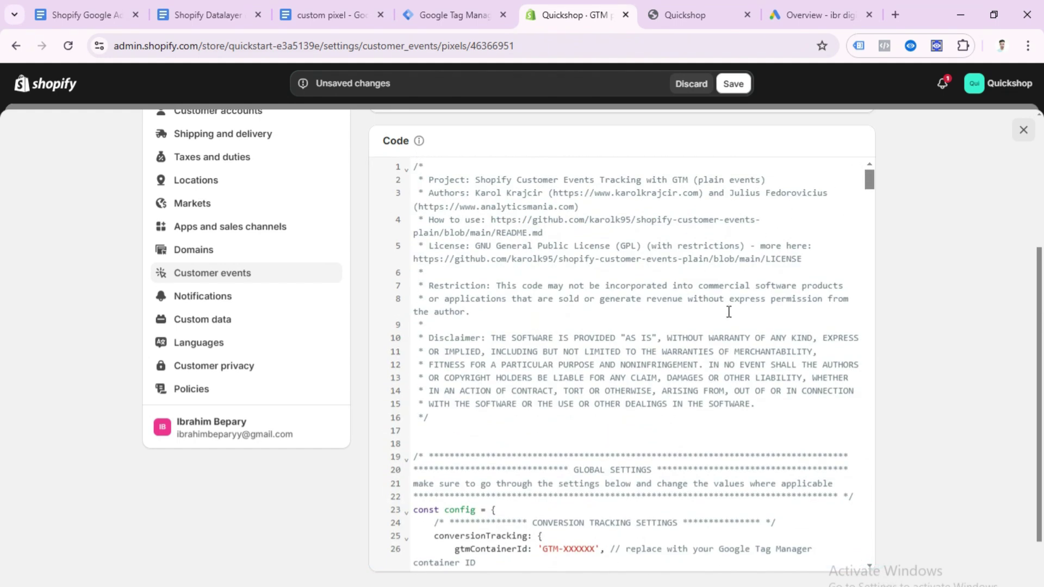
scroll(536, 451, down, 4)
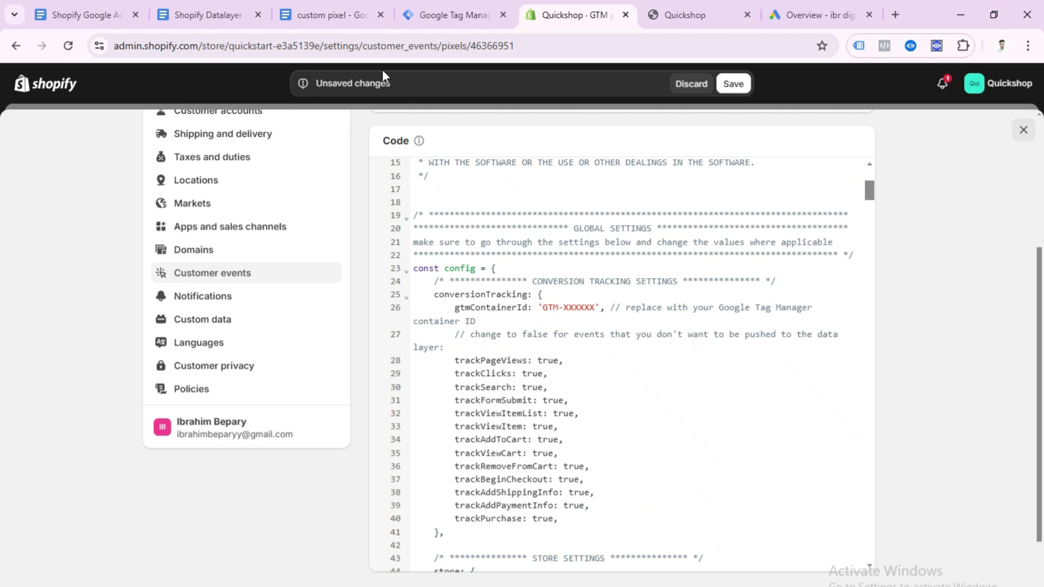
click(451, 14)
Copy the Tag Manager container ID and paste it over the XXXXXX placeholder on line 26
click(547, 308)
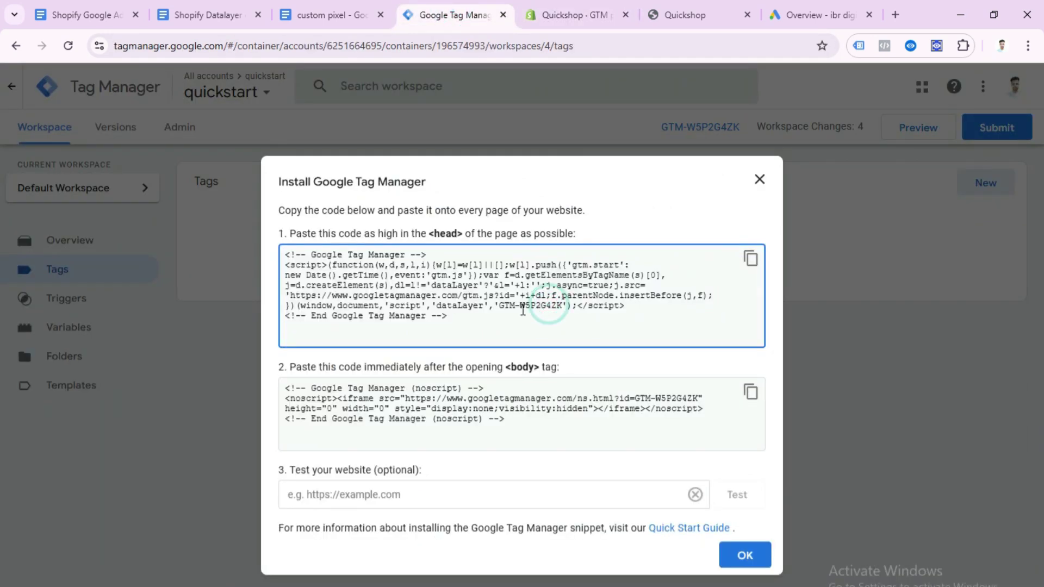
drag(521, 308, 565, 309)
key(ctrl+c)
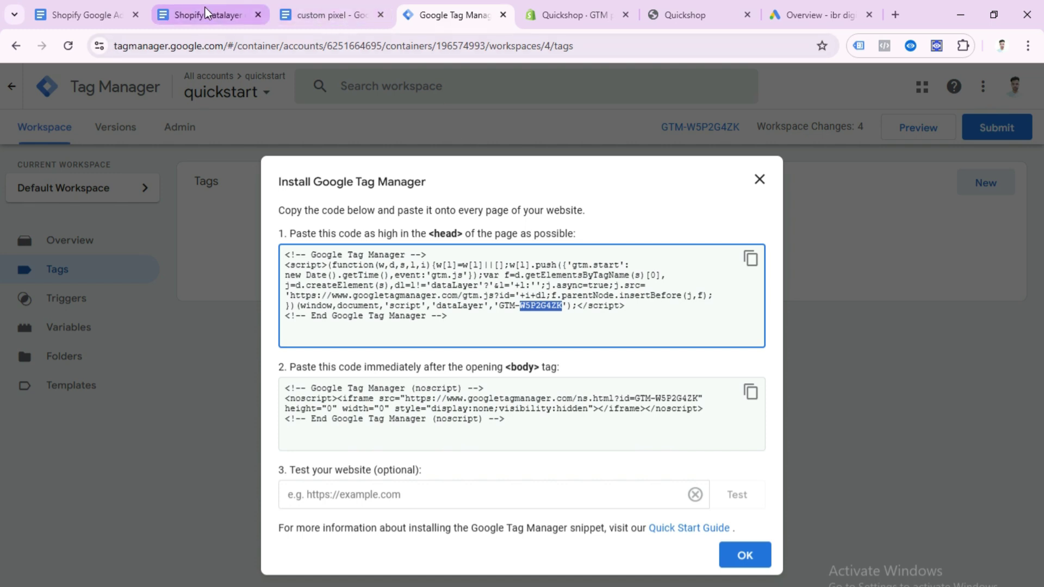
click(586, 22)
drag(564, 308, 594, 308)
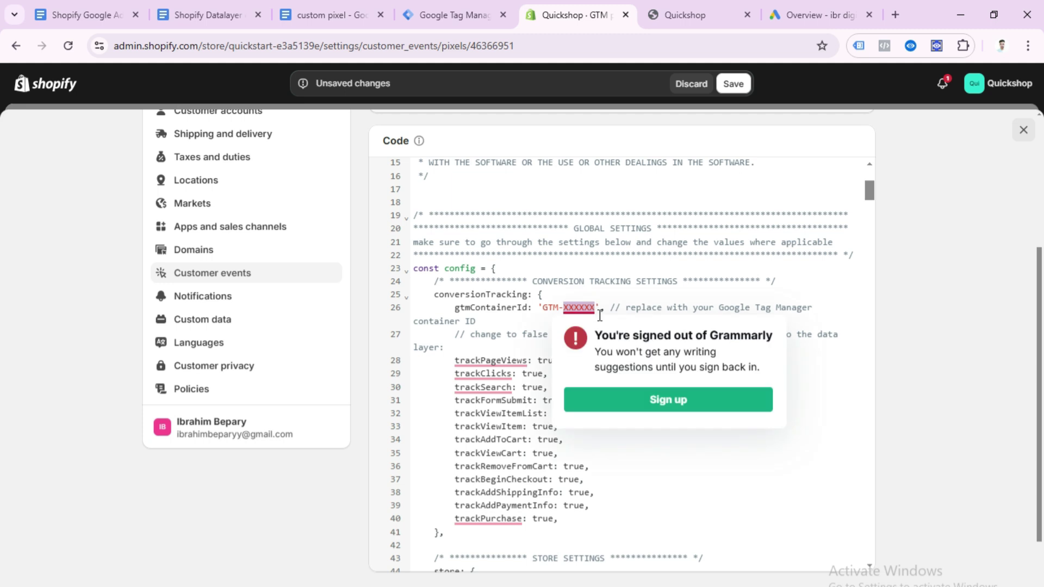
key(ctrl+v)
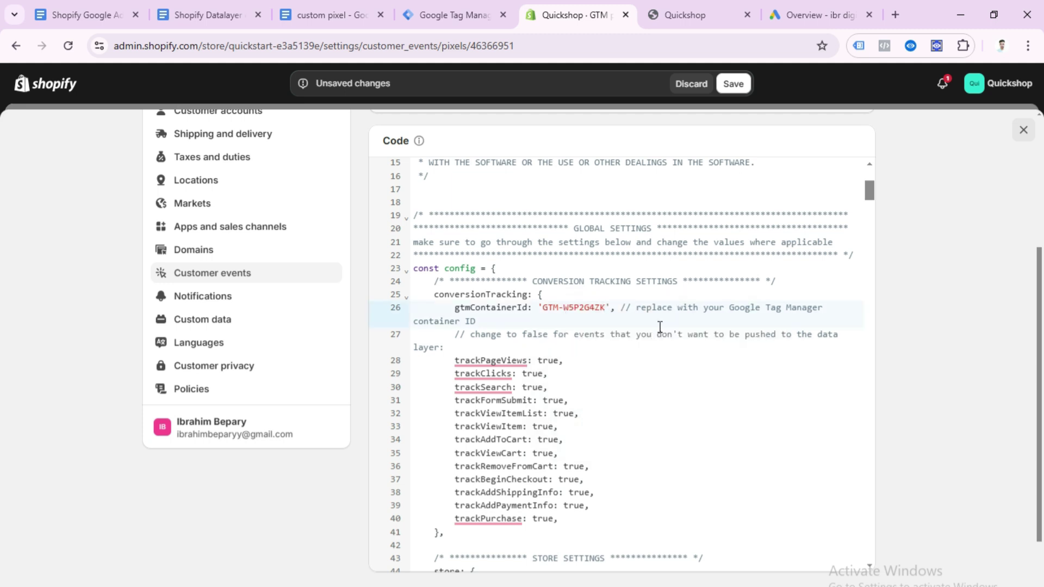
scroll(659, 329, up, 8)
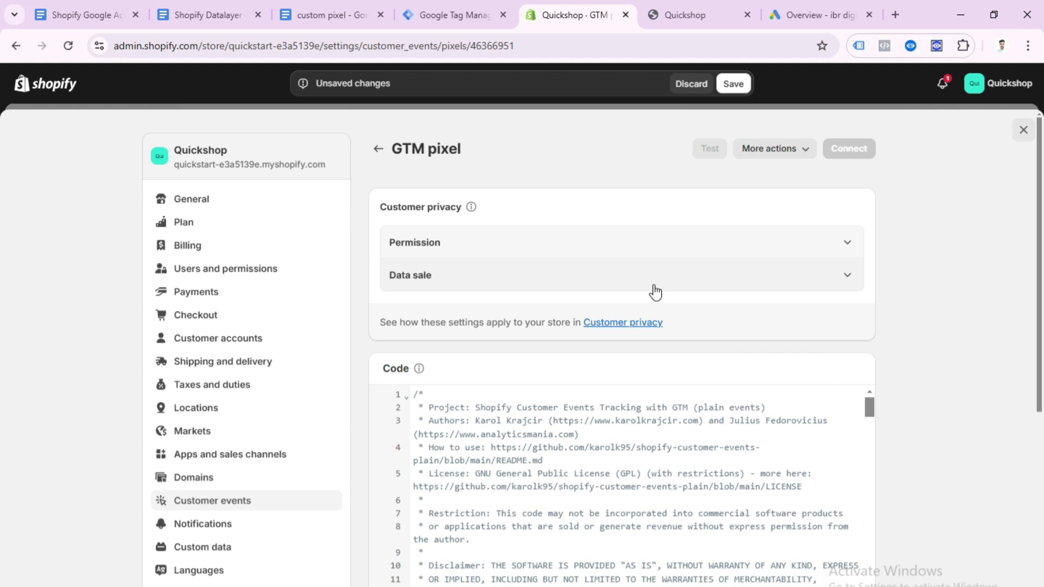
Set the pixel to run without permission and mark collected data as not qualifying as data sale
click(541, 246)
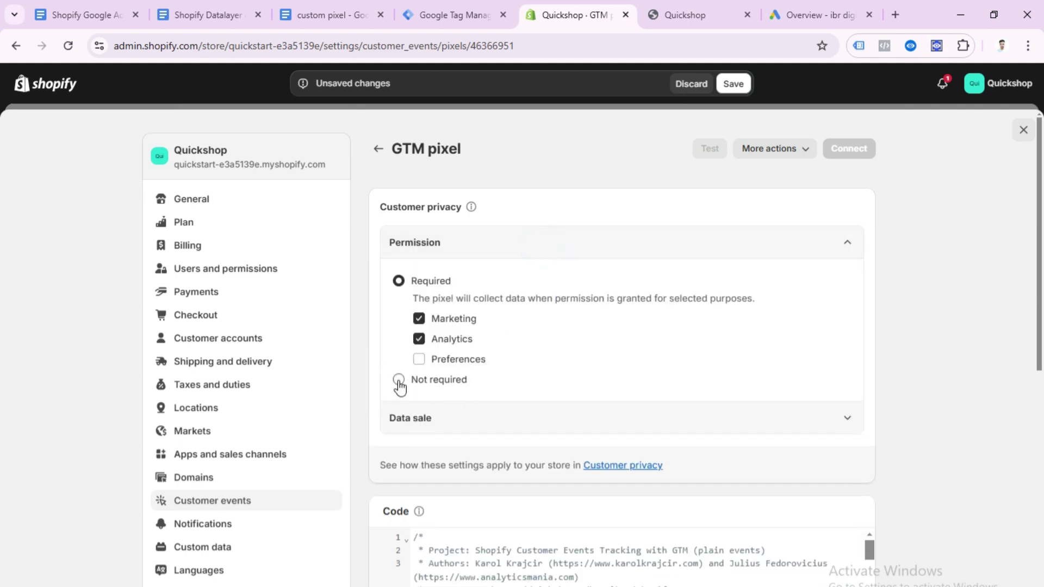
click(398, 383)
click(472, 241)
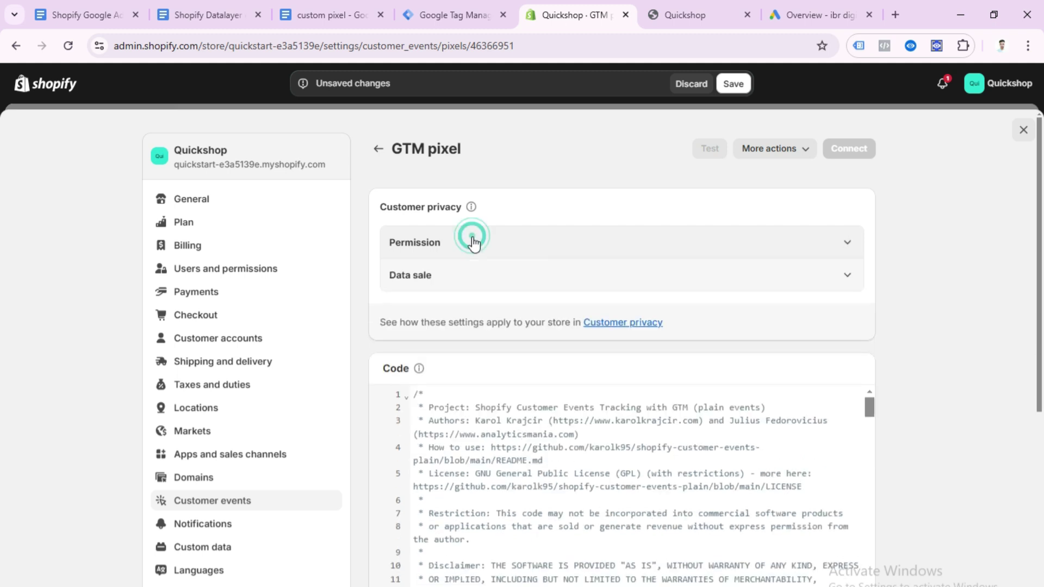
click(460, 288)
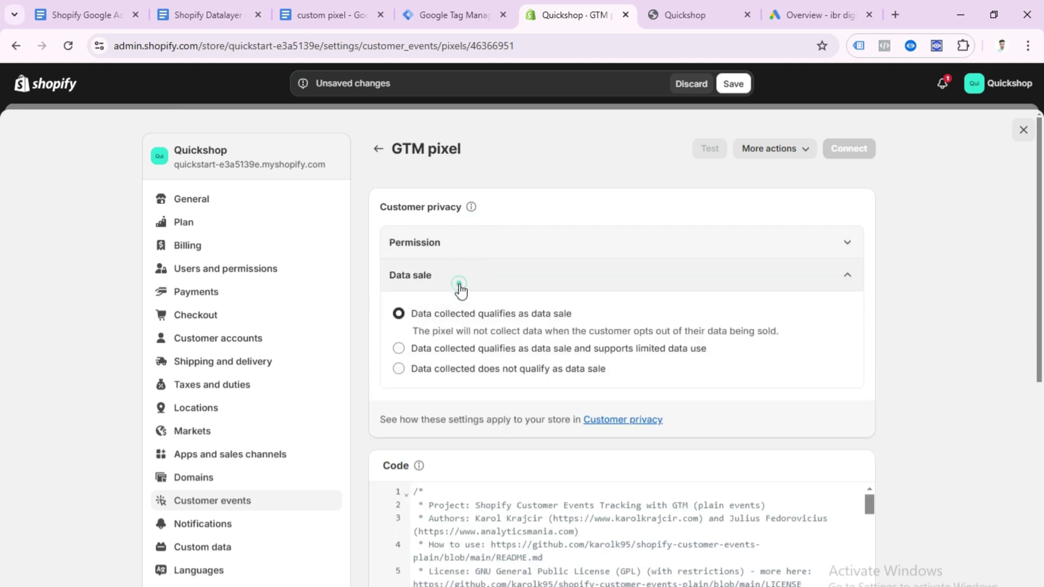
click(400, 373)
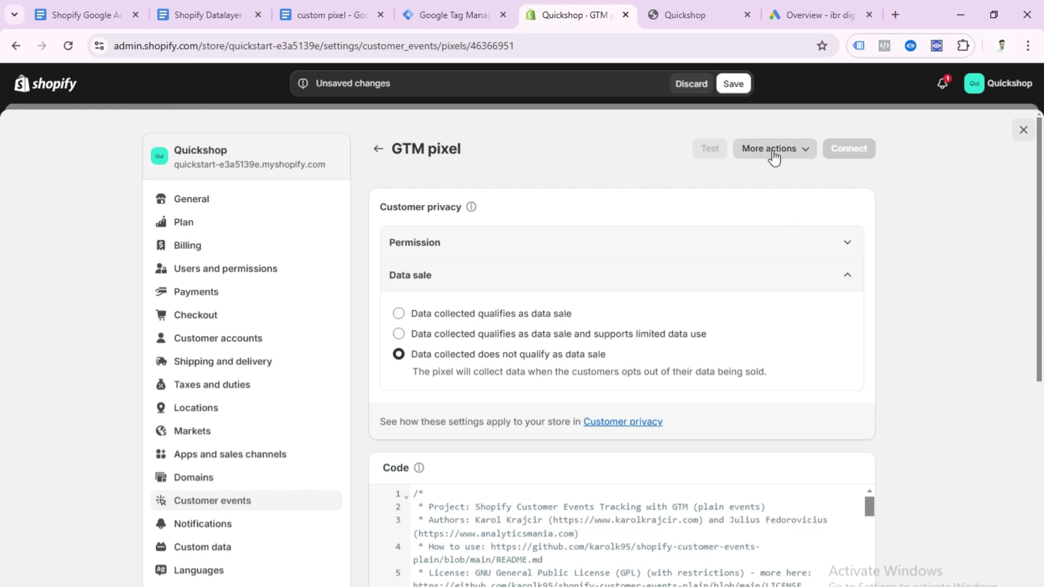
Save the GTM pixel and connect it to the store
click(733, 84)
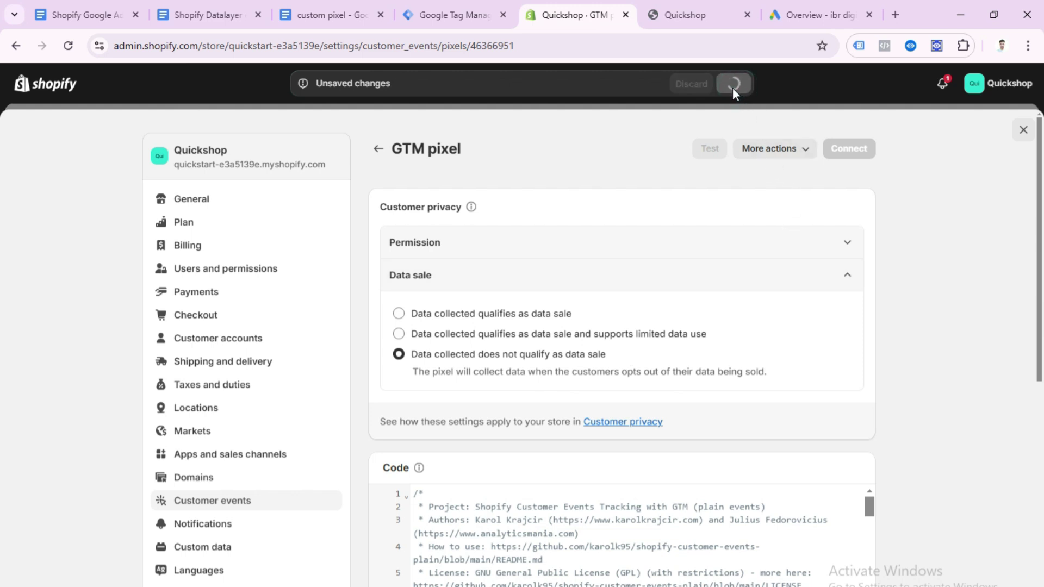
click(841, 150)
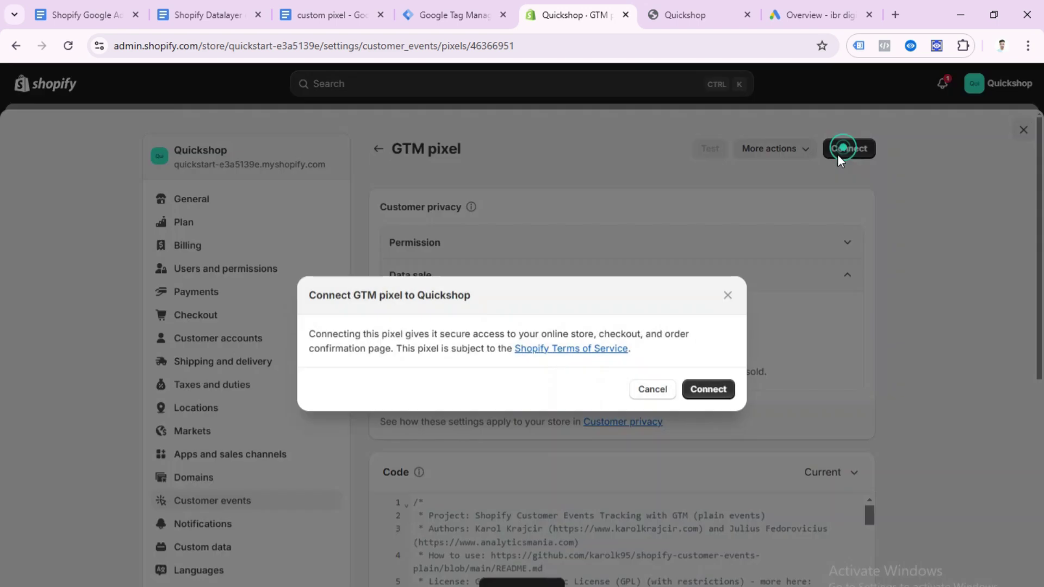
click(721, 392)
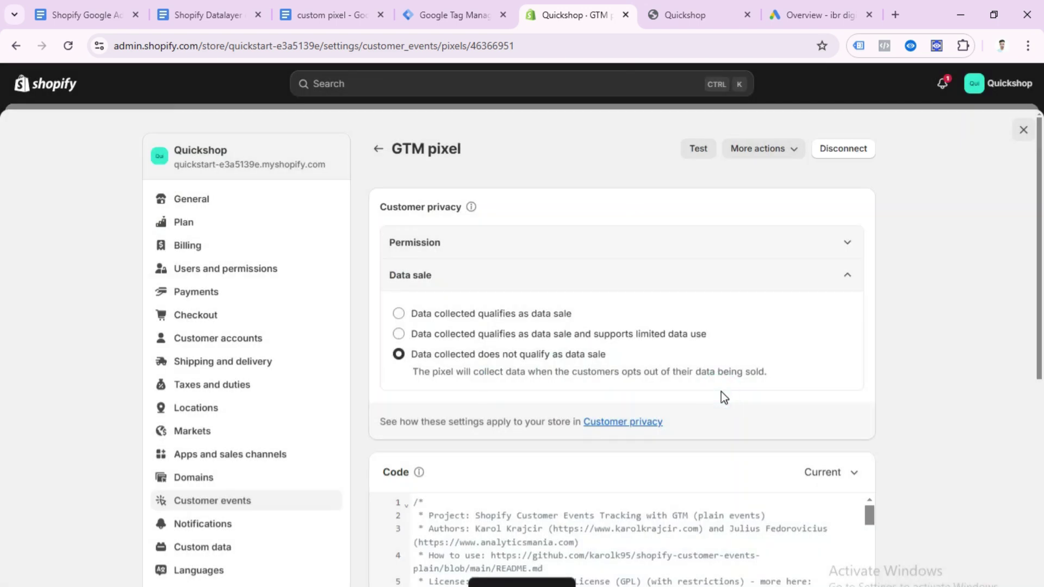
Close Shopify settings and start a new conversion action from Google Ads' Conversions Summary
click(1023, 130)
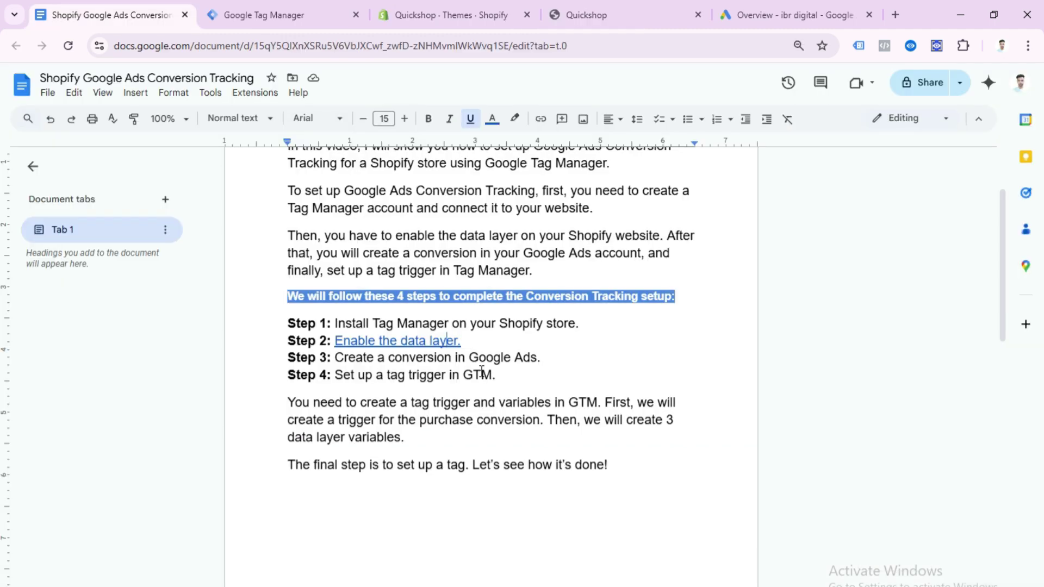
click(791, 16)
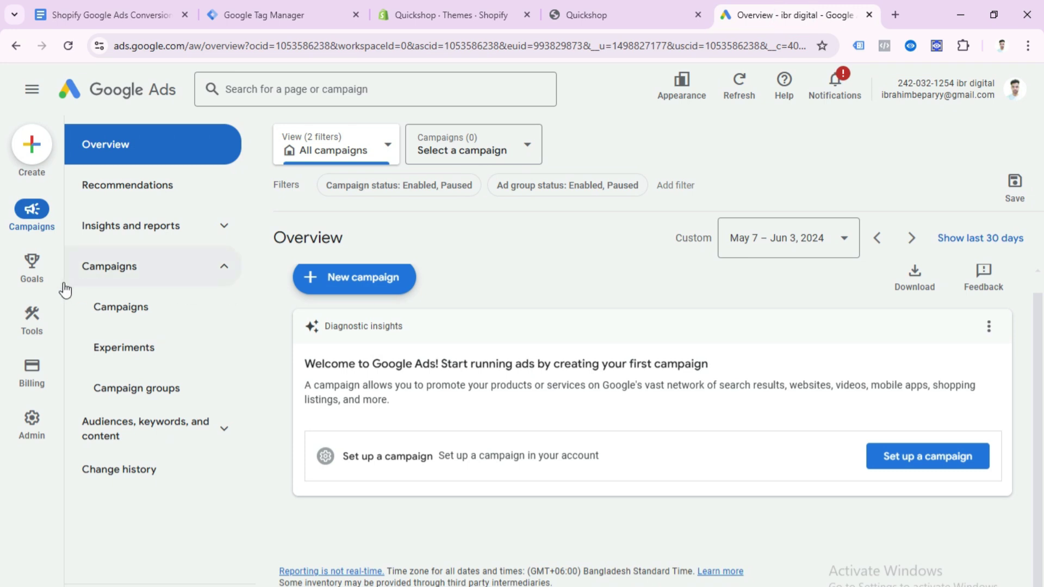
mouse_move(30, 272)
click(135, 191)
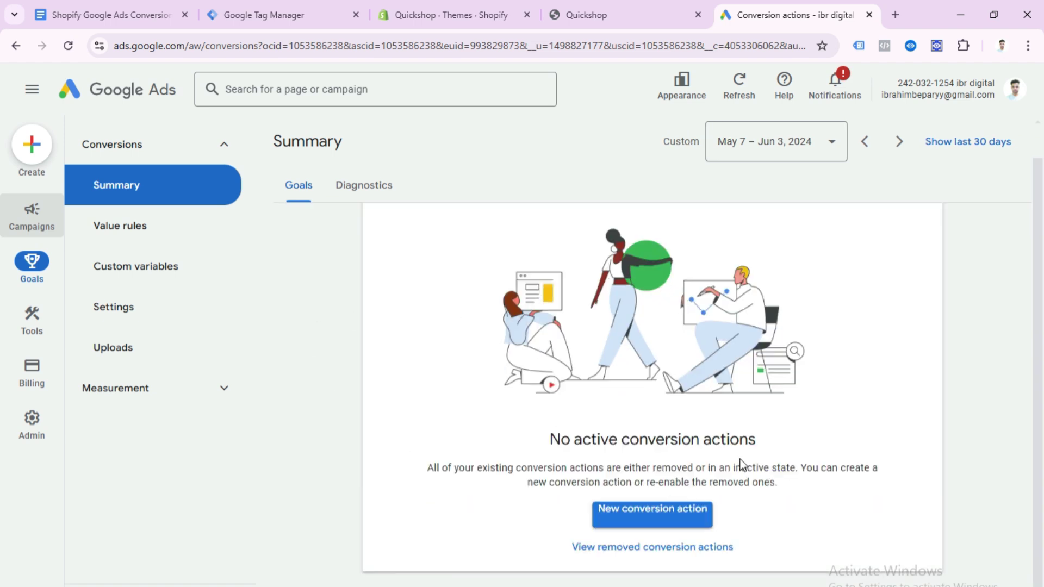
click(671, 513)
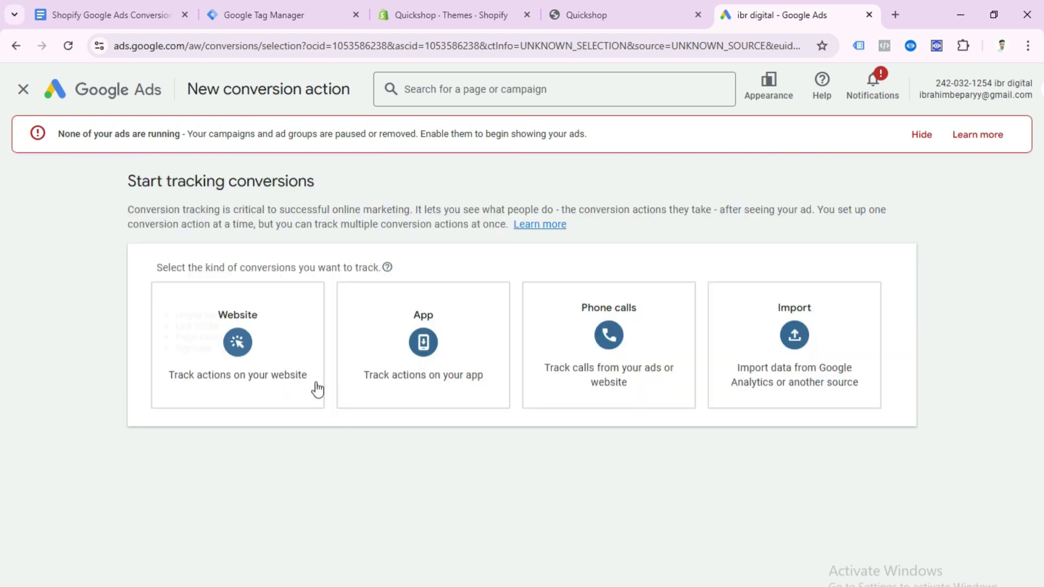
Choose Website conversions and enter the Shopify storefront URL as the website domain
click(302, 365)
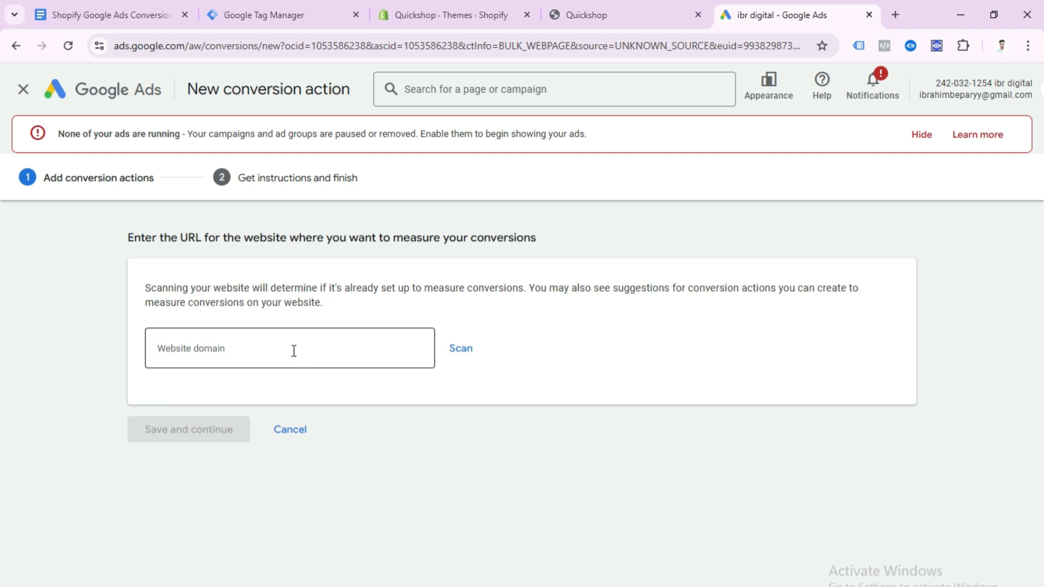
click(434, 11)
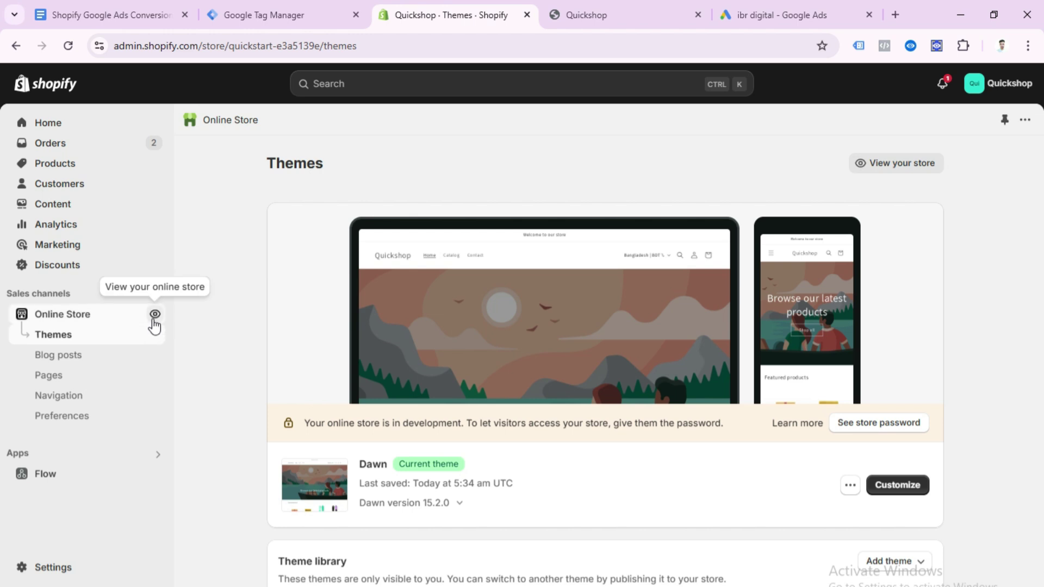
click(154, 316)
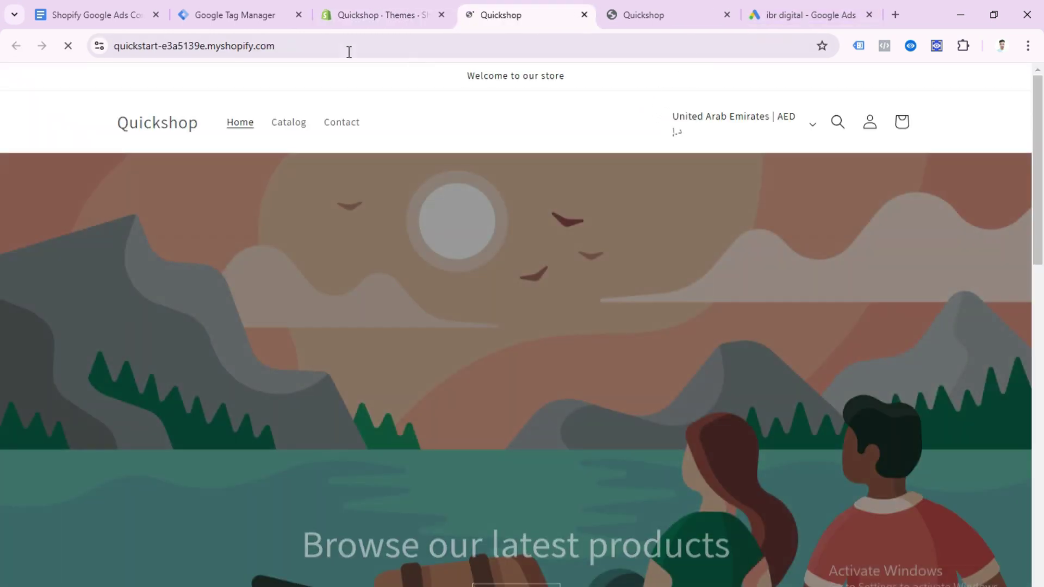
click(278, 45)
key(ctrl+c)
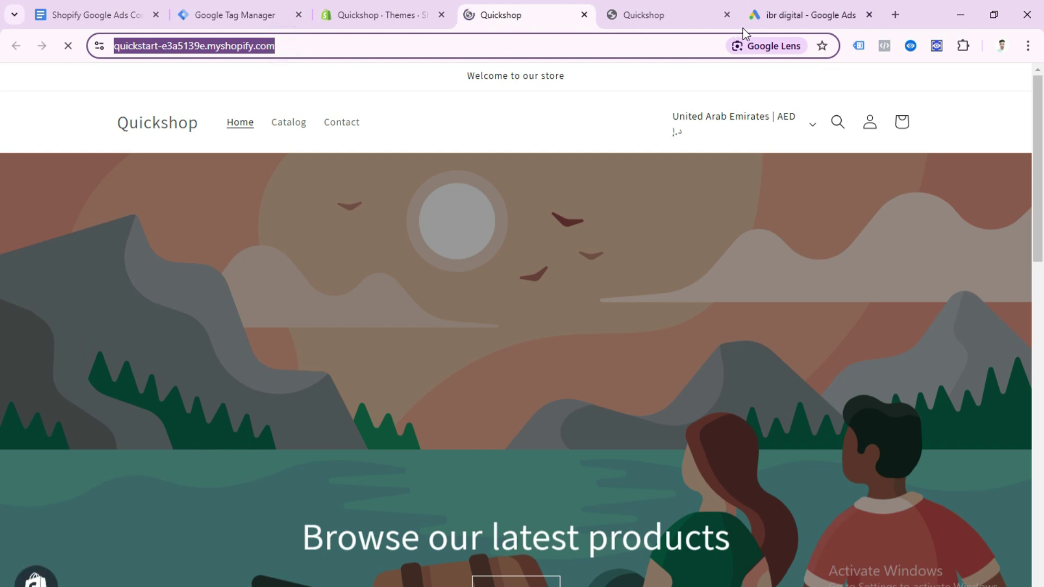
click(782, 13)
click(363, 336)
key(ctrl+v)
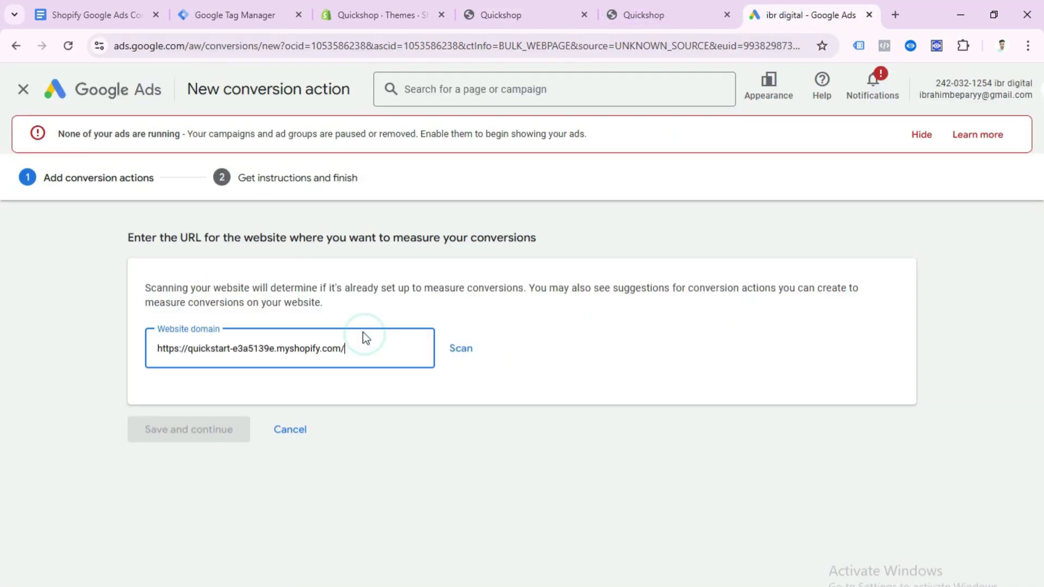
Scan the store domain and choose to add a conversion action manually
click(461, 349)
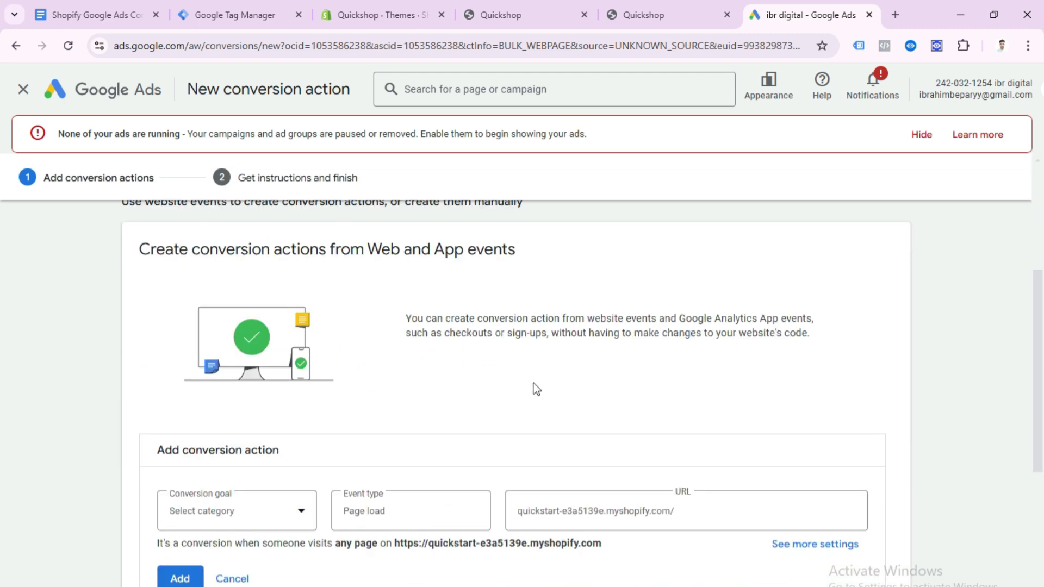
scroll(459, 388, down, 5)
scroll(326, 394, up, 2)
click(237, 379)
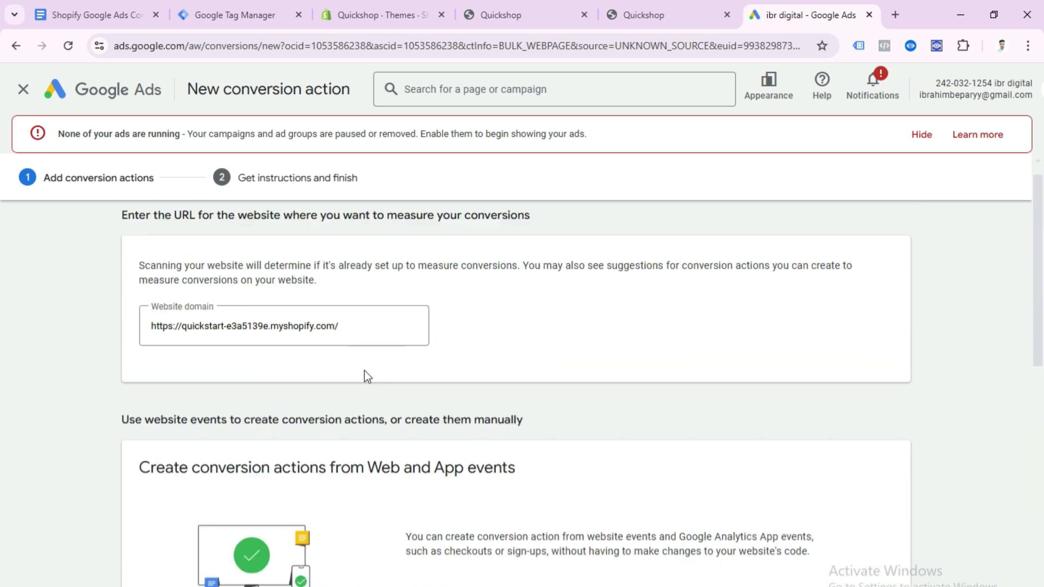
scroll(398, 370, down, 8)
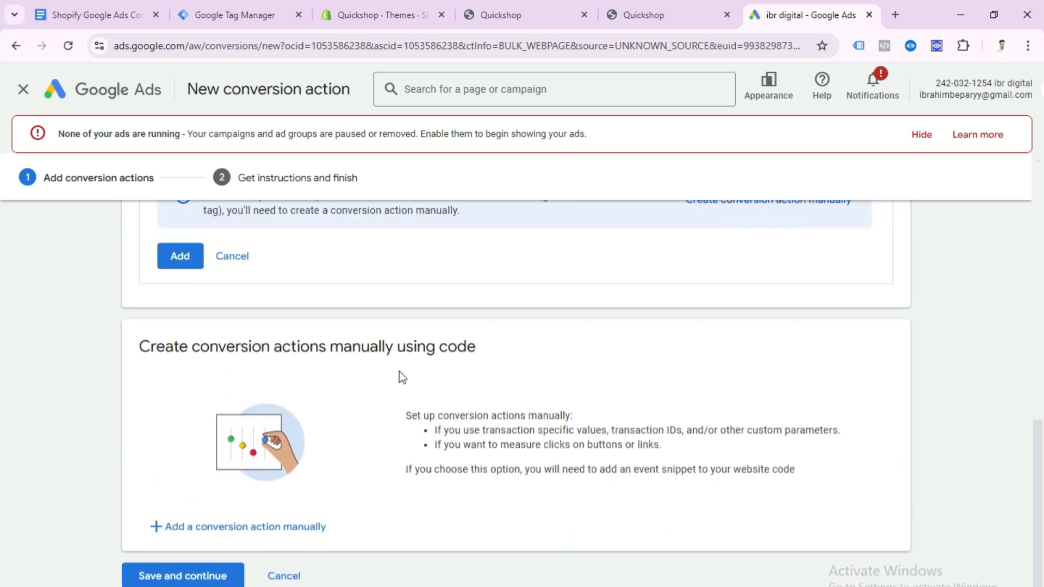
click(261, 528)
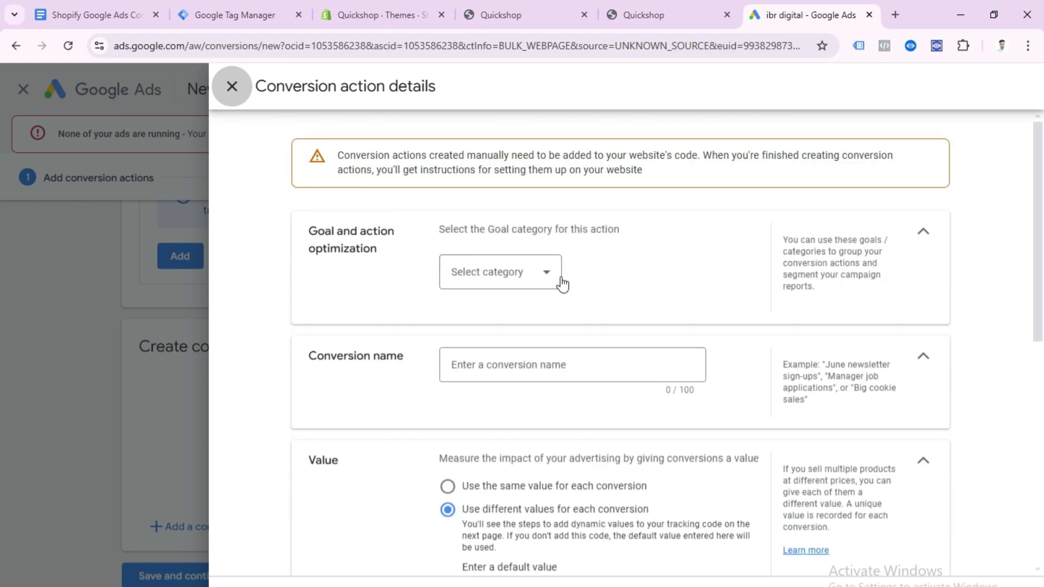
Give the conversion action the Purchase category and the name 'Purchase', then finish with Done
click(542, 277)
click(519, 306)
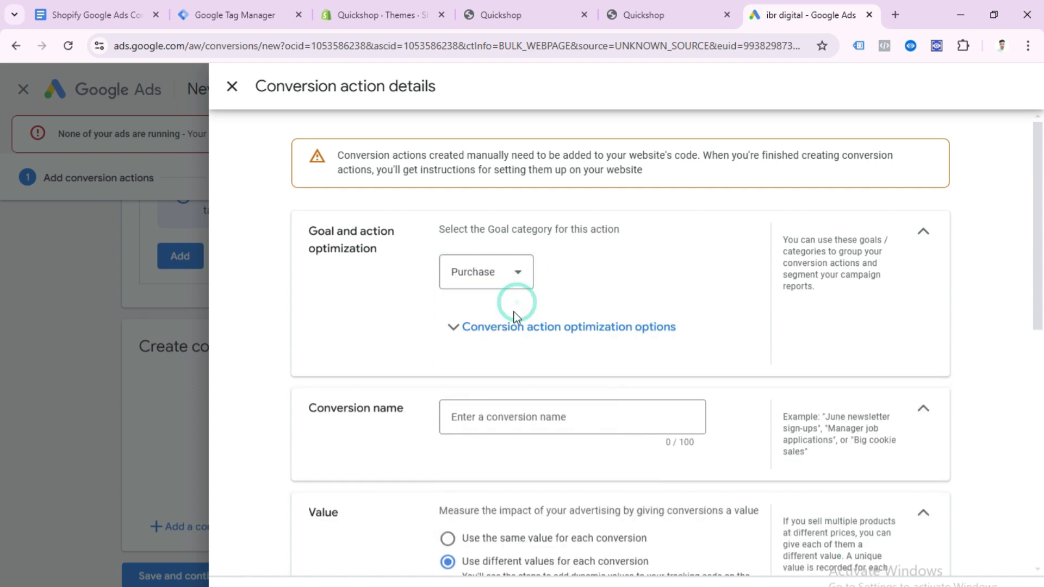
scroll(530, 352, down, 2)
click(517, 305)
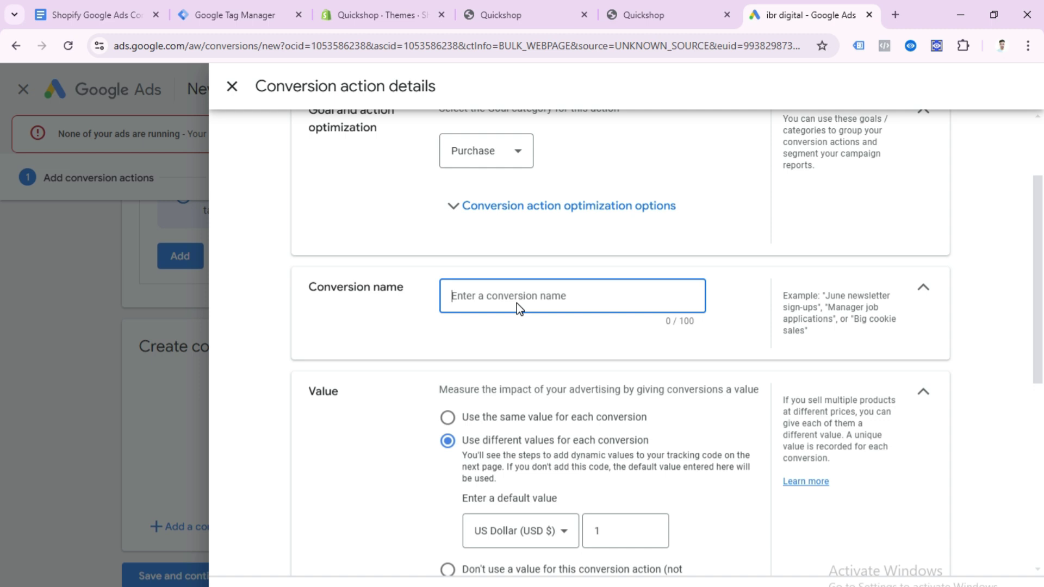
text(Purchase)
scroll(569, 407, down, 2)
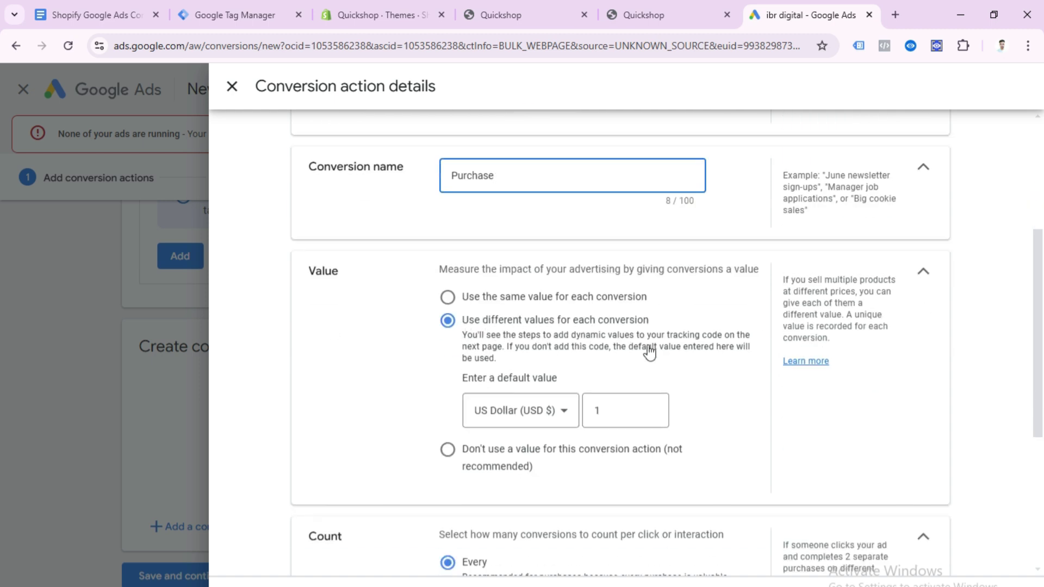
scroll(713, 402, down, 2)
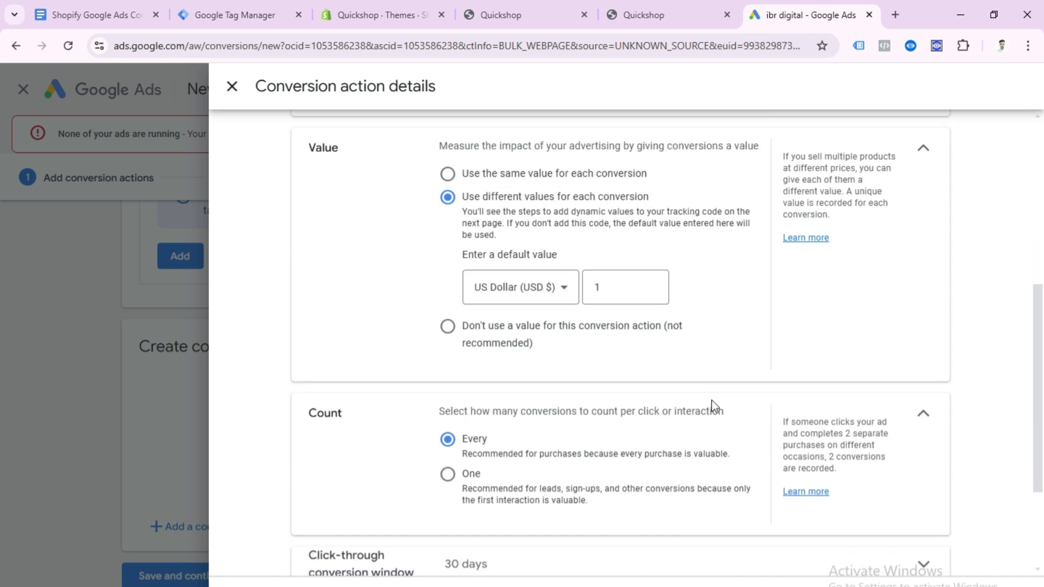
scroll(712, 407, down, 2)
scroll(532, 413, down, 1)
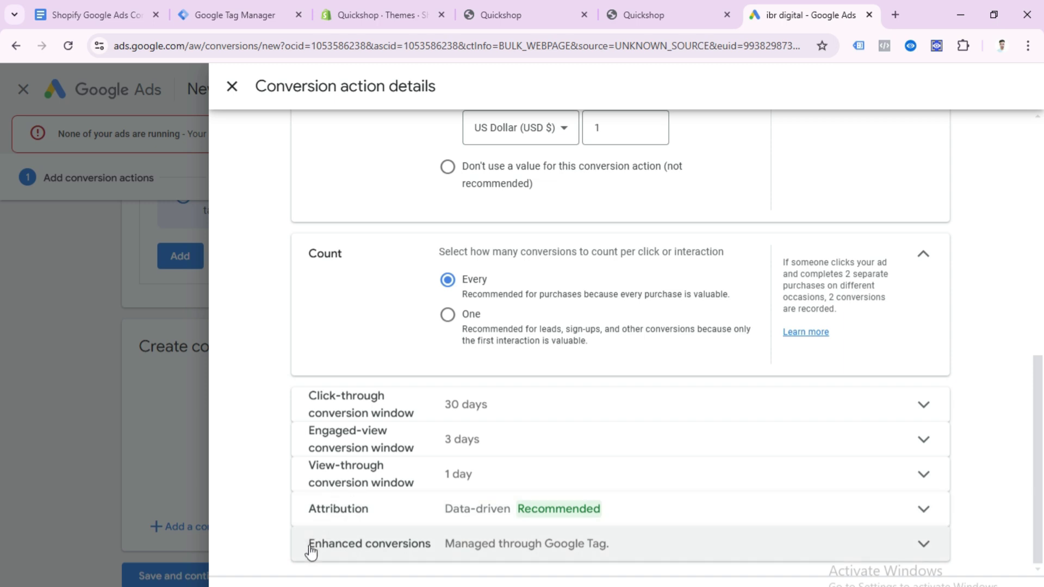
click(280, 579)
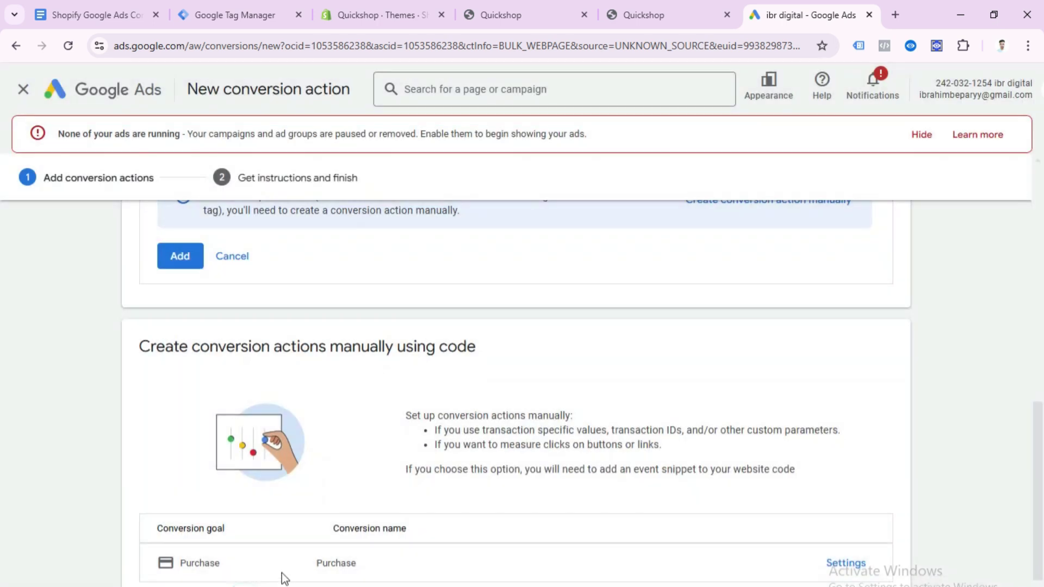
Save the Purchase conversion action and bring up its Tag Manager setup instructions
scroll(576, 497, up, 10)
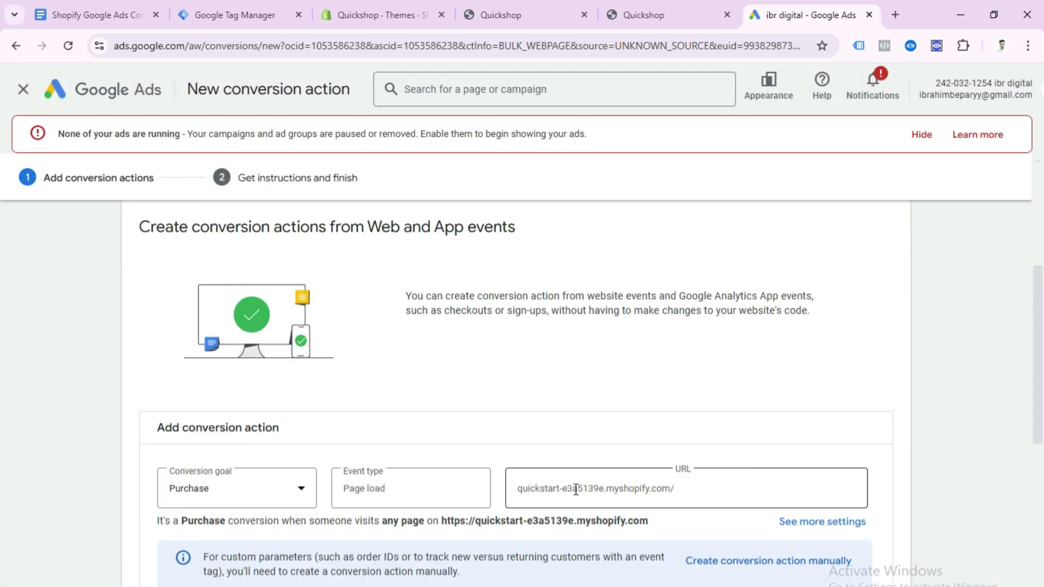
scroll(573, 488, down, 10)
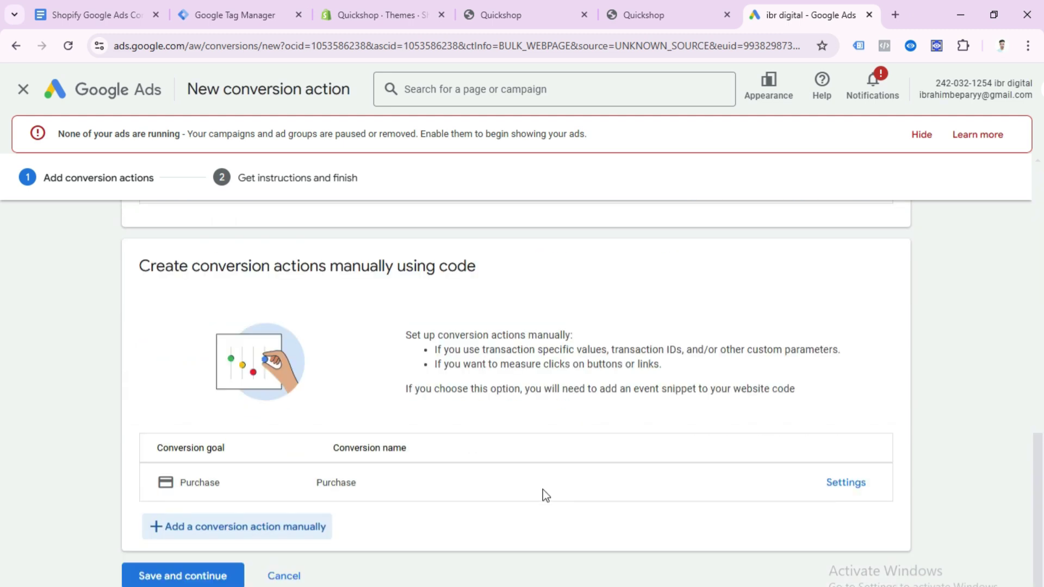
click(200, 578)
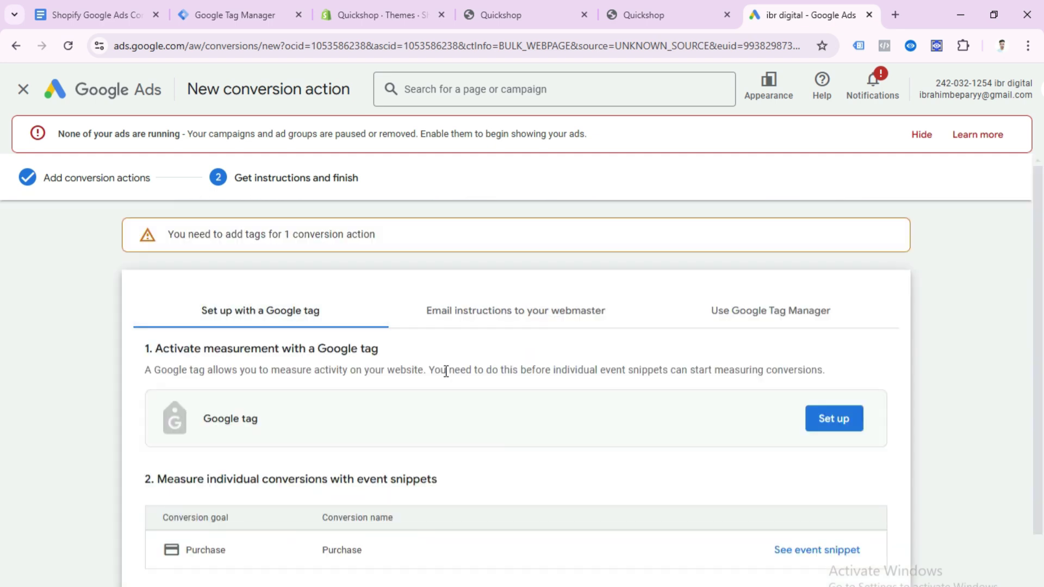
scroll(446, 372, down, 2)
scroll(507, 340, up, 2)
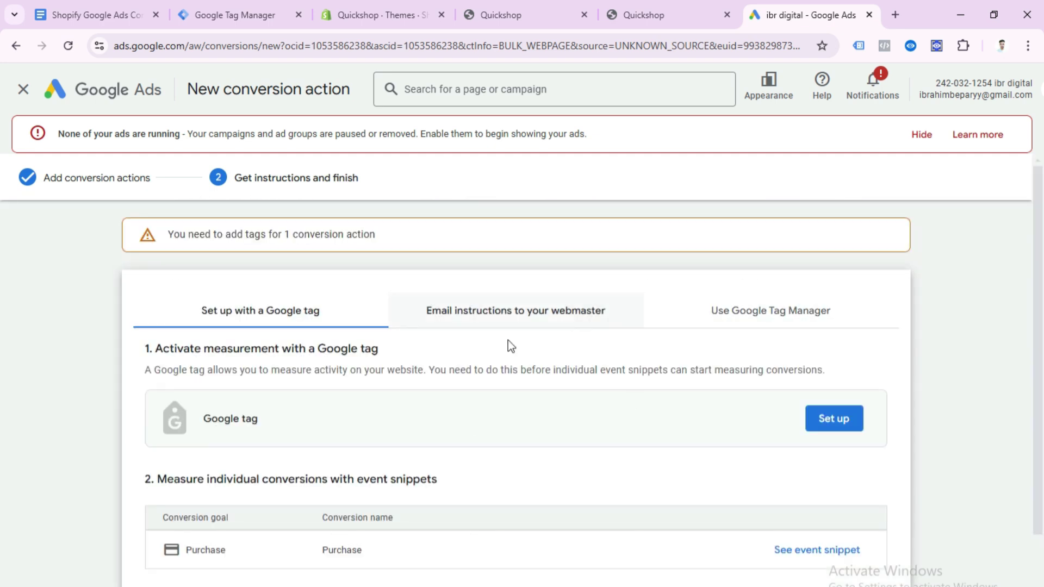
click(753, 324)
scroll(419, 359, down, 2)
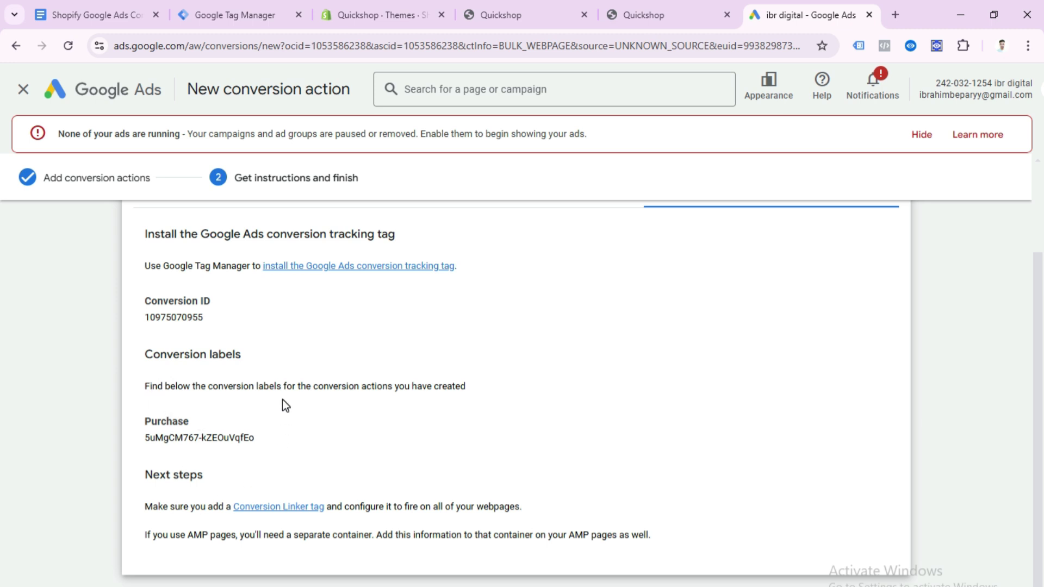
Close the extra Quickshop tab and dismiss Tag Manager's container install dialog
click(586, 18)
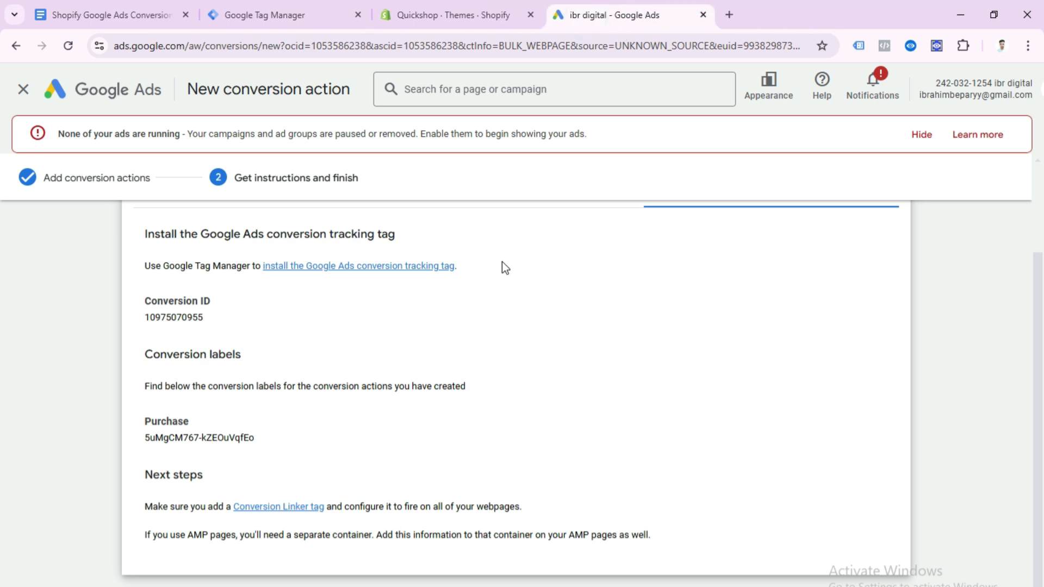
click(400, 21)
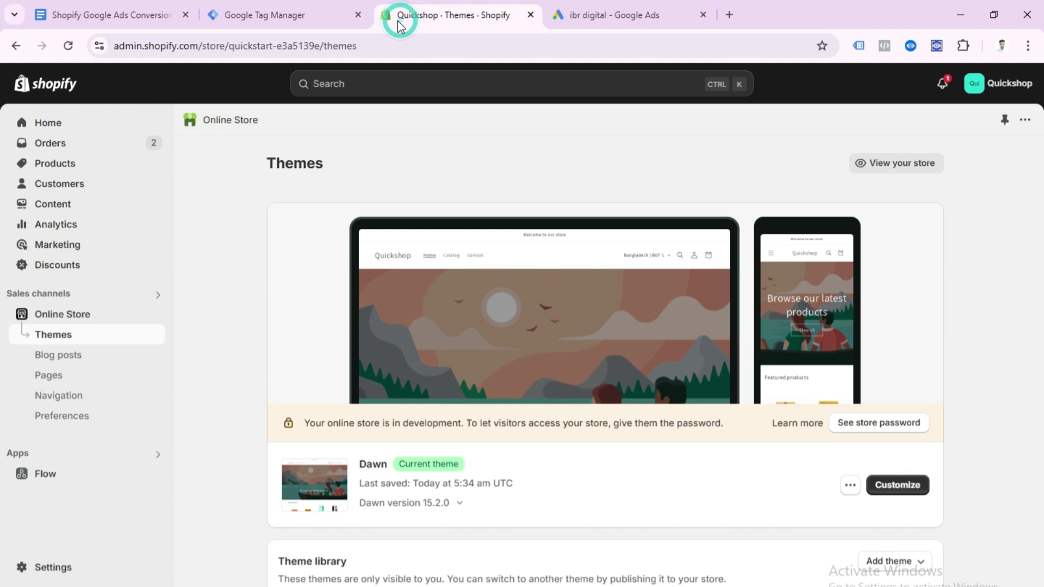
click(311, 21)
click(759, 555)
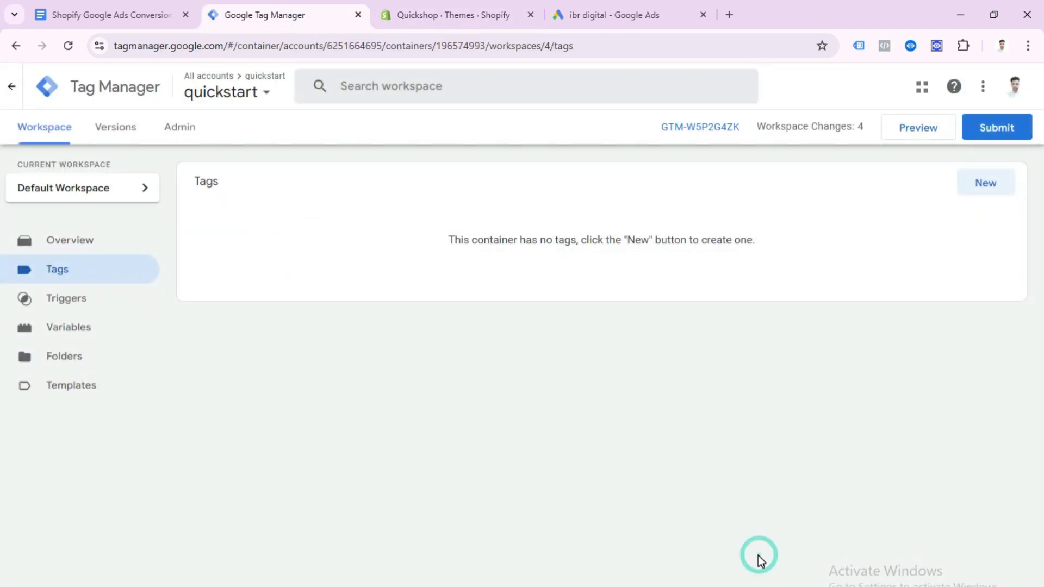
Create a new Tag Manager tag of type Google Ads Conversion Tracking
click(981, 188)
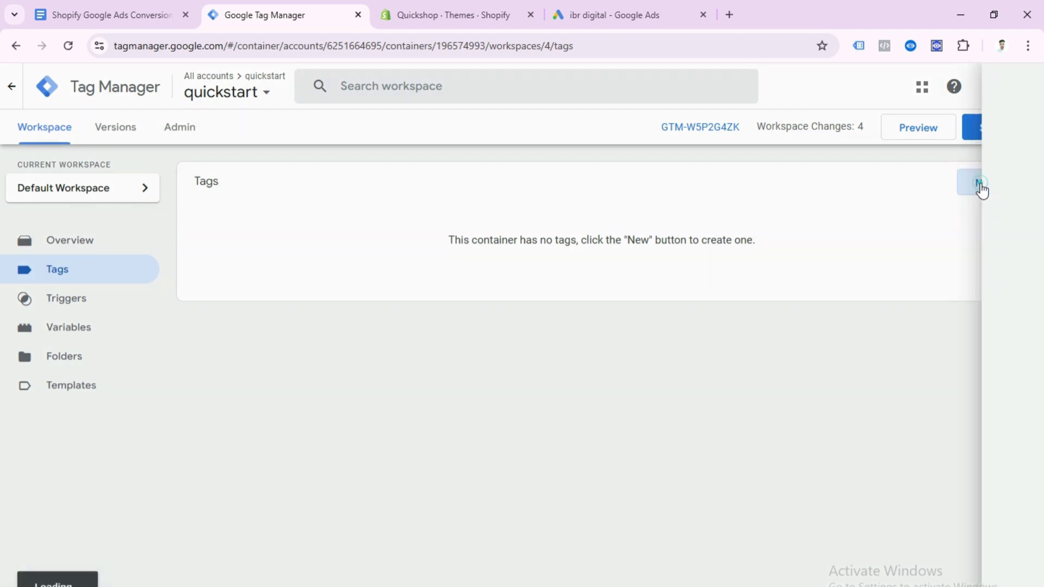
click(603, 242)
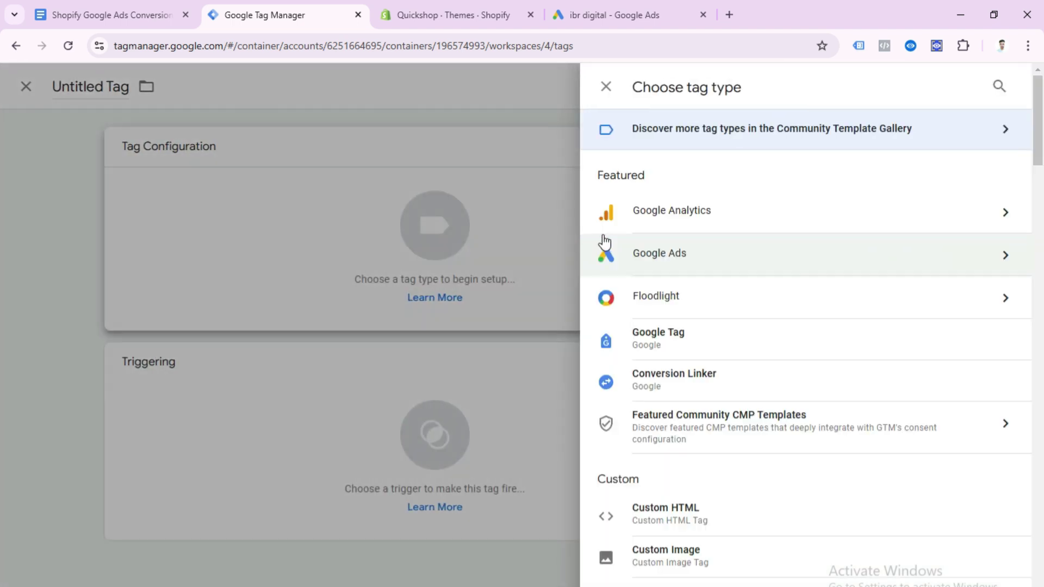
click(656, 256)
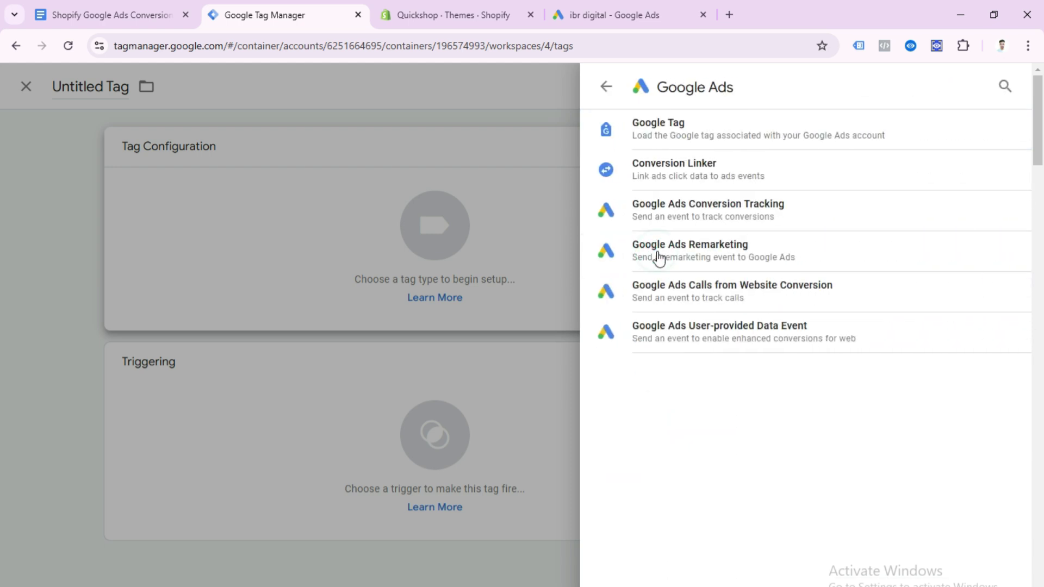
click(683, 209)
Fill the tag's Conversion ID with the ID copied from Google Ads
click(603, 15)
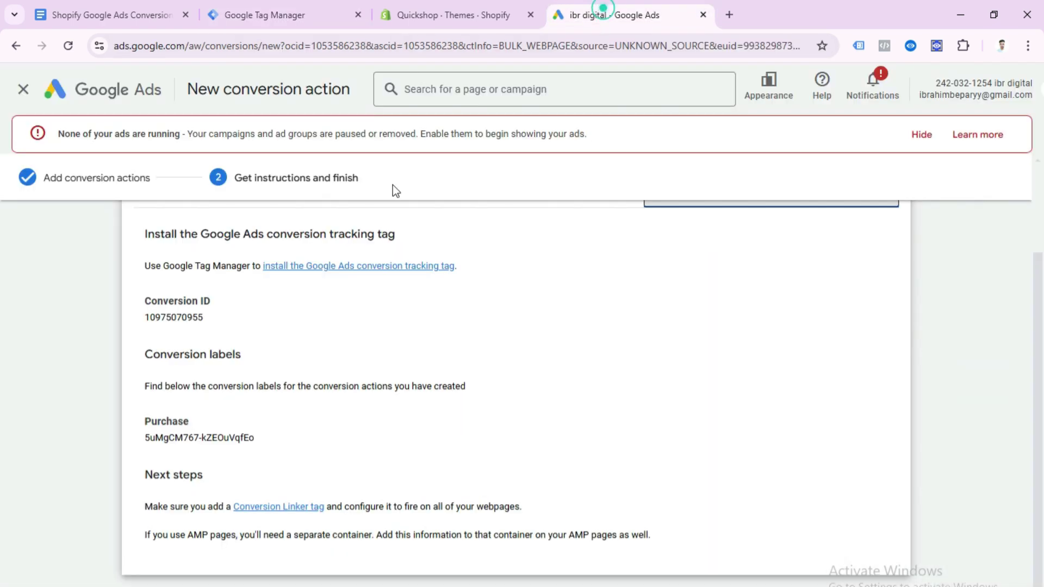
double_click(184, 317)
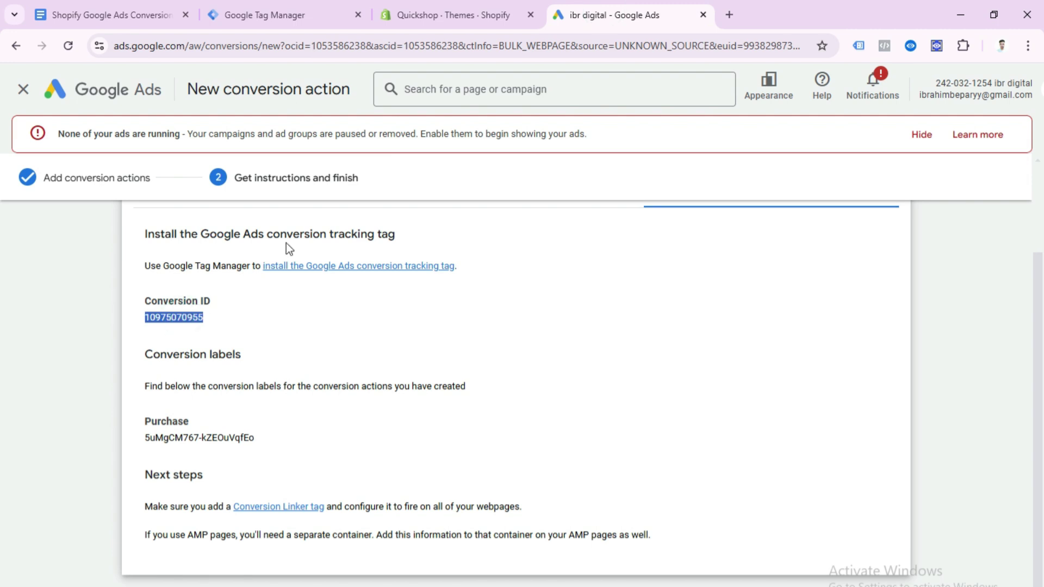
click(256, 15)
click(363, 304)
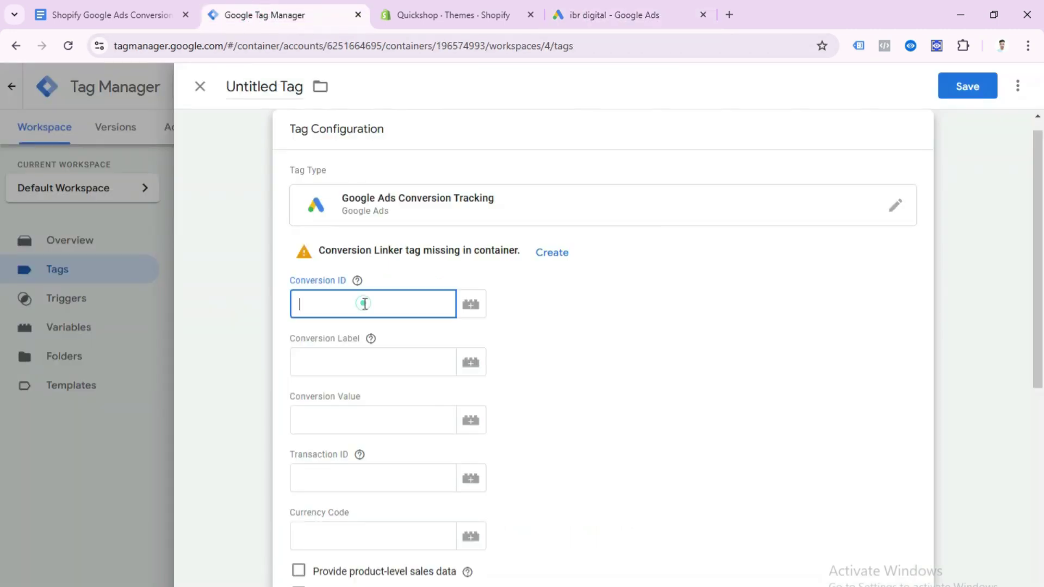
key(ctrl+v)
click(371, 339)
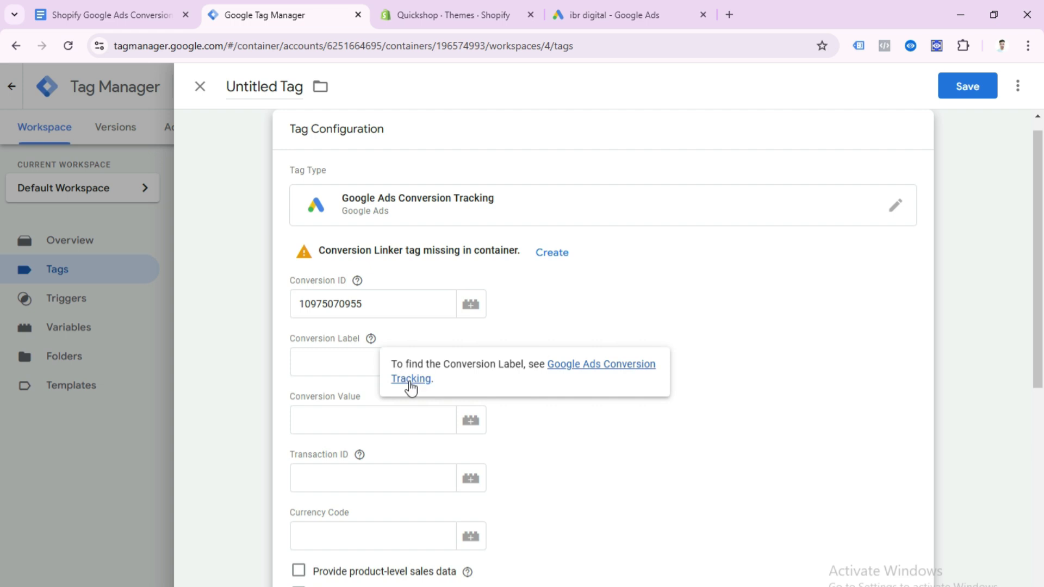
Fill the Conversion Label with the Purchase label copied from Google Ads
click(589, 15)
drag(145, 439, 266, 447)
key(ctrl+c)
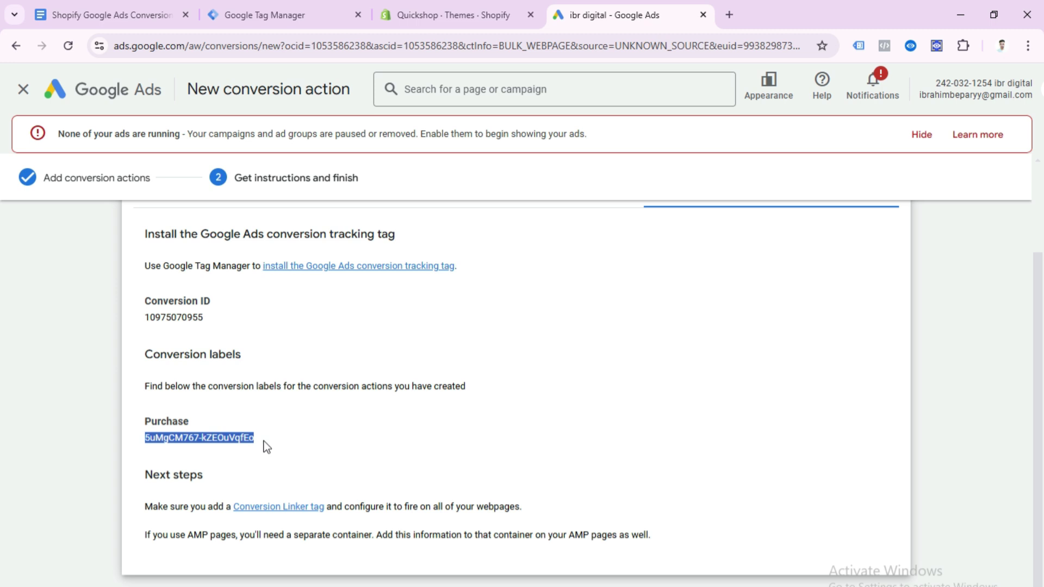
click(293, 17)
click(334, 366)
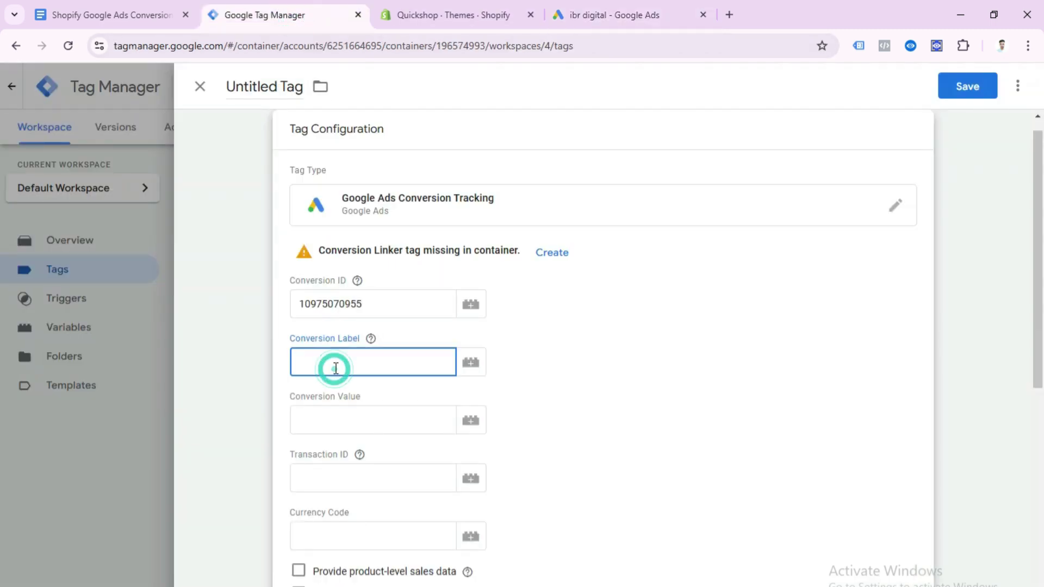
key(ctrl+v)
scroll(356, 401, down, 2)
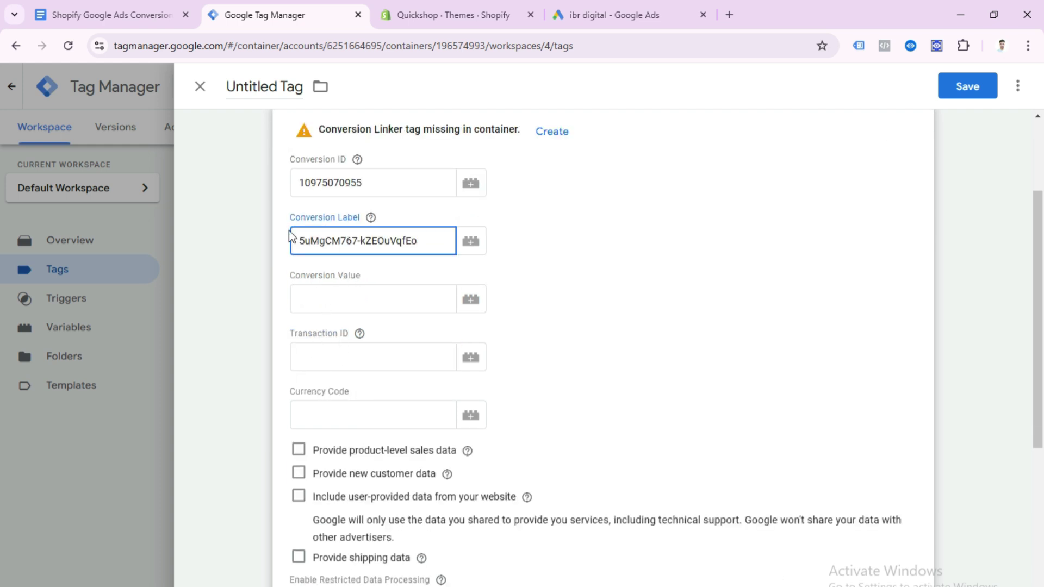
click(127, 20)
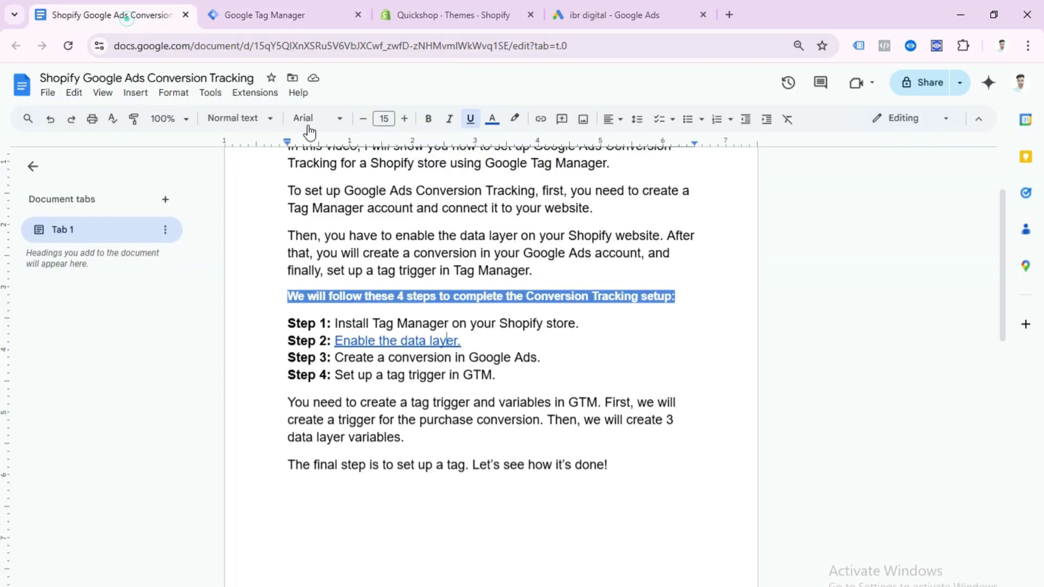
Scroll the Google Docs notes to the Tag configuration section, then return to Tag Manager
click(531, 359)
scroll(461, 345, down, 15)
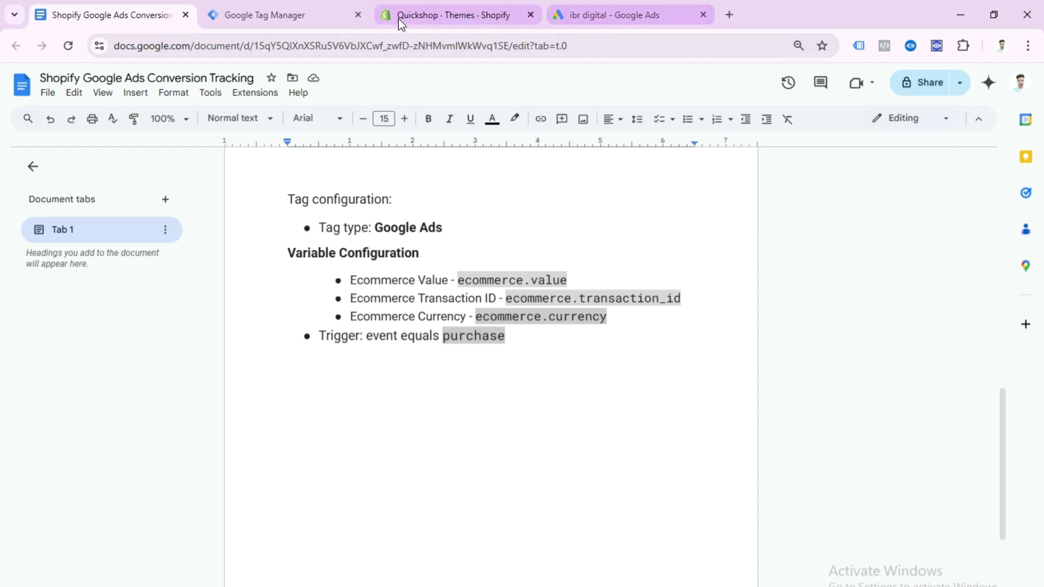
click(318, 15)
Create a new Data Layer Variable from the Conversion Value field's variable picker
click(580, 296)
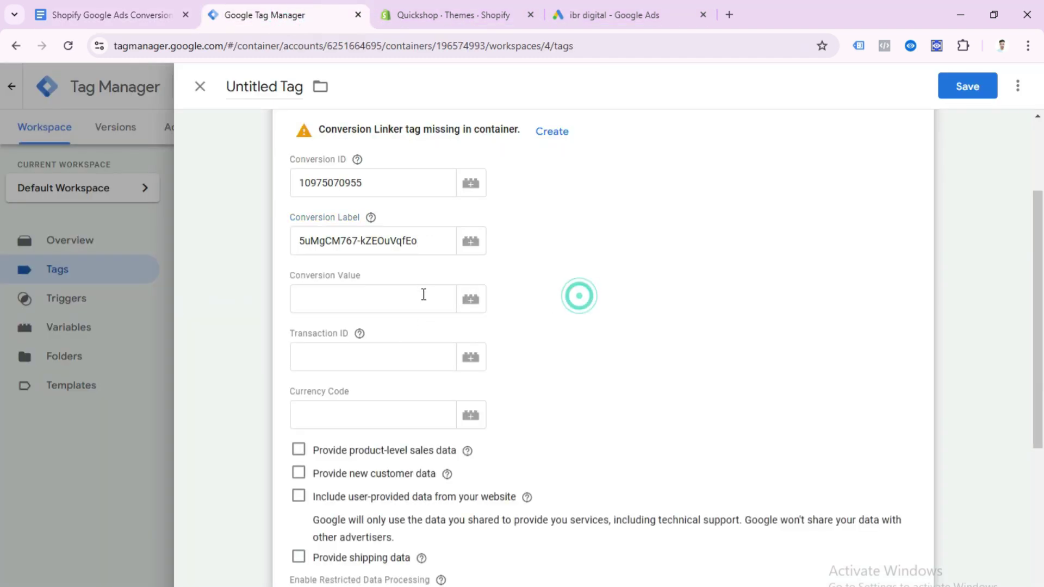
click(460, 305)
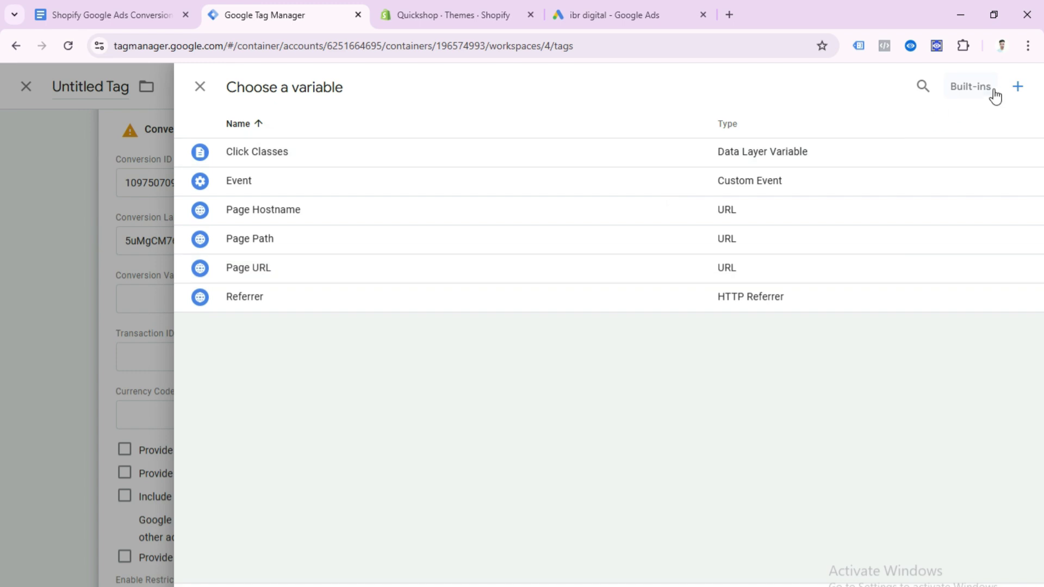
click(1014, 89)
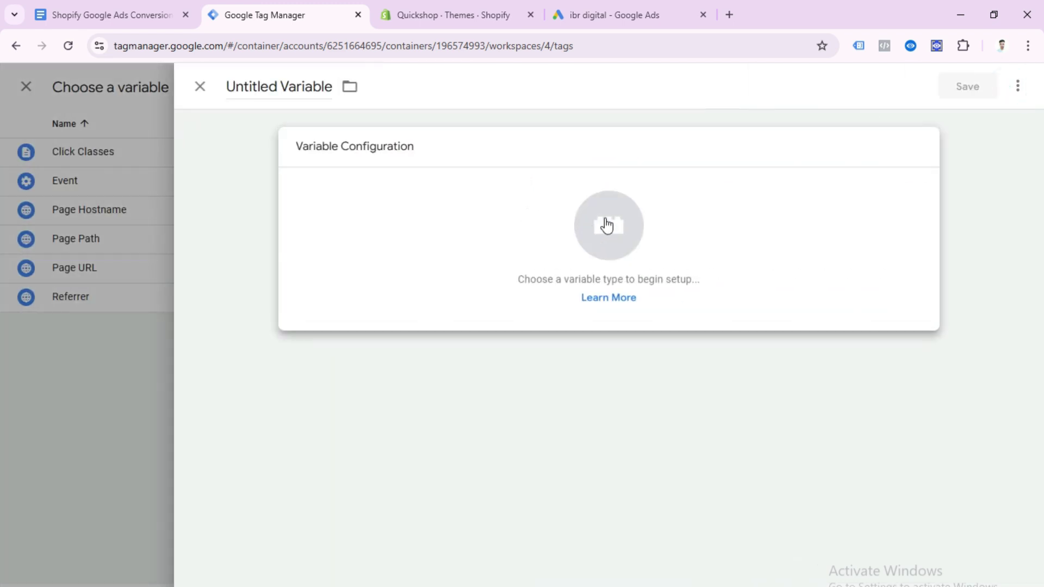
click(606, 223)
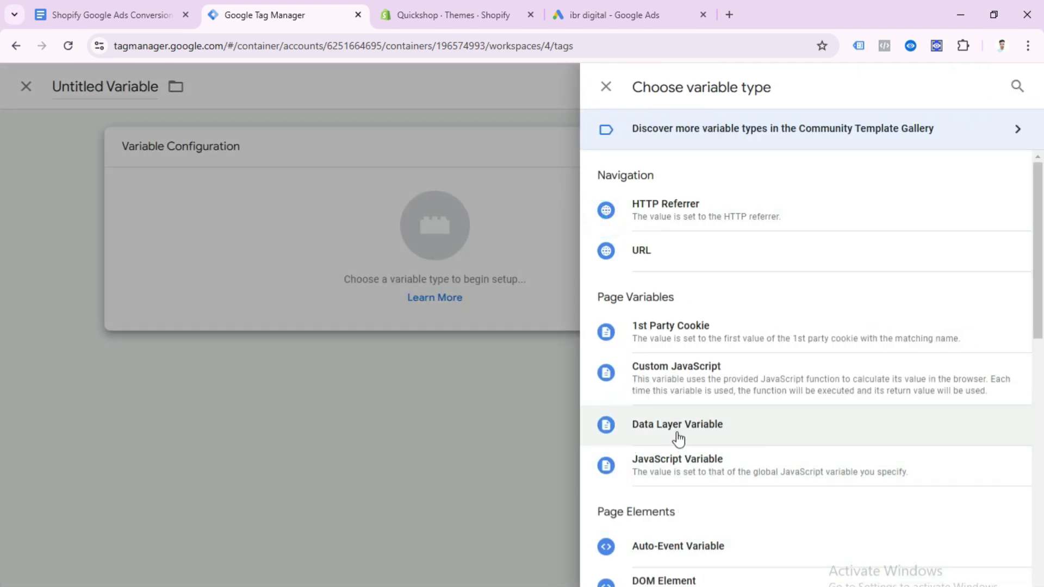
click(715, 432)
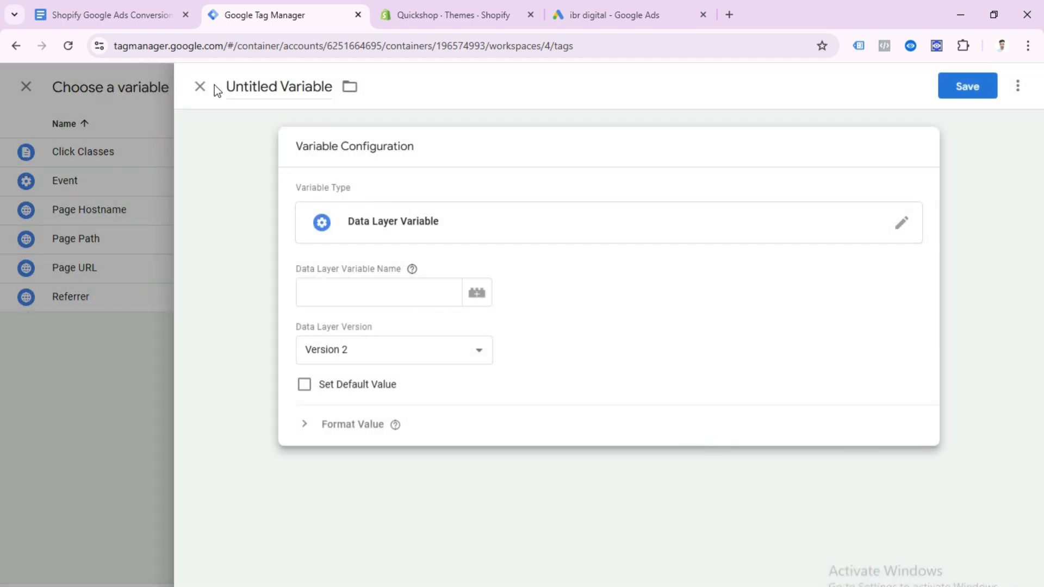
Set the variable's data layer key to ecommerce.value and save it
click(132, 14)
drag(458, 282, 569, 281)
key(ctrl+c)
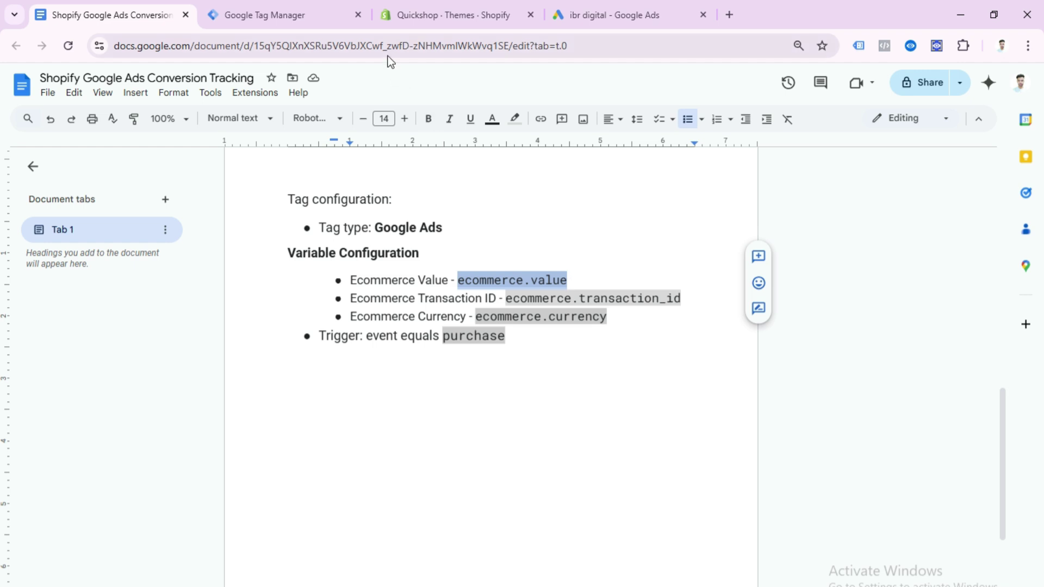
click(317, 16)
click(383, 291)
key(ctrl+v)
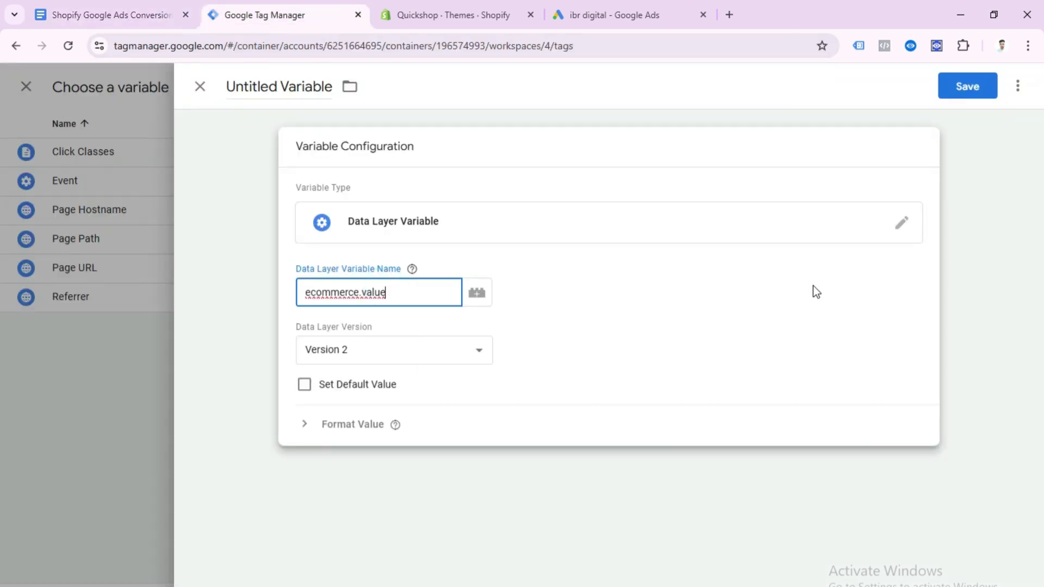
click(957, 92)
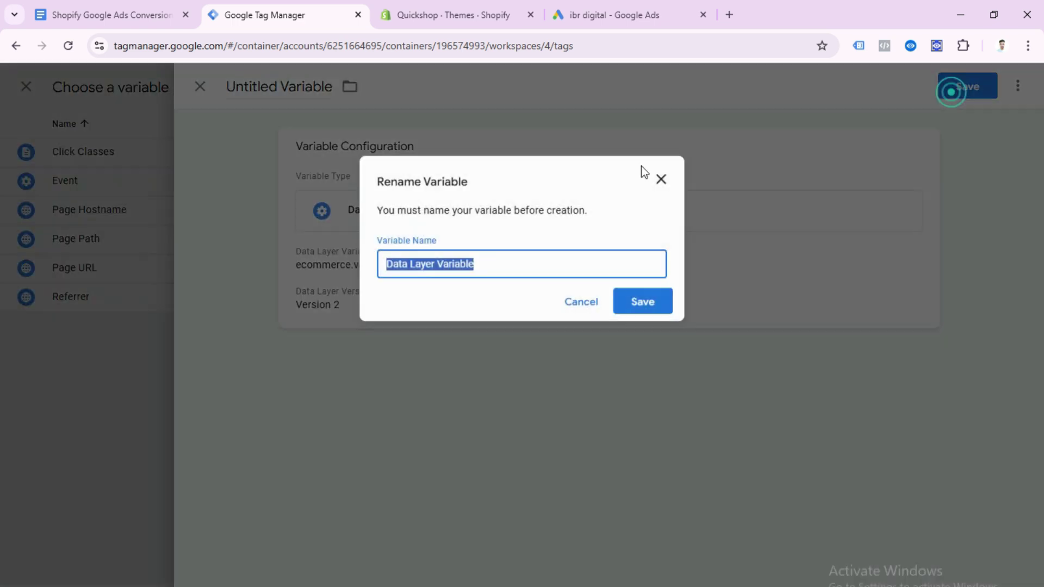
Name the variable 'Ecommerce Value' and save it
click(137, 15)
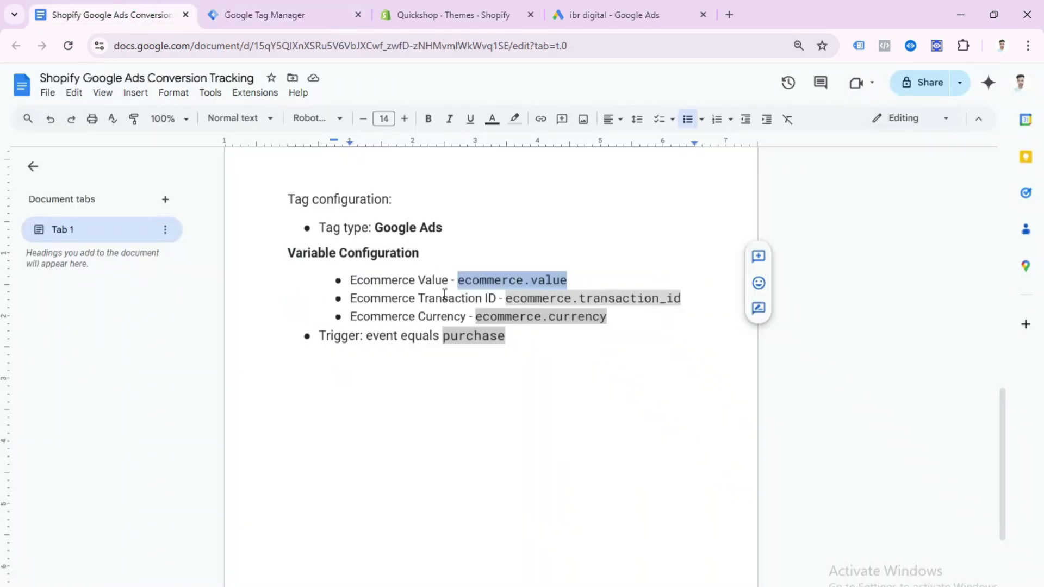
drag(449, 280, 354, 284)
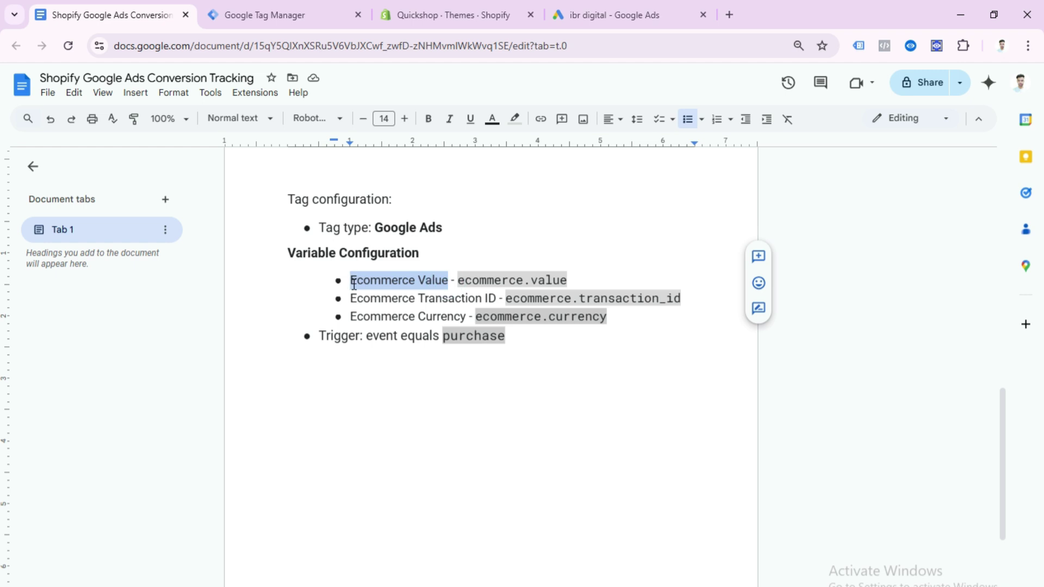
key(ctrl+c)
click(305, 15)
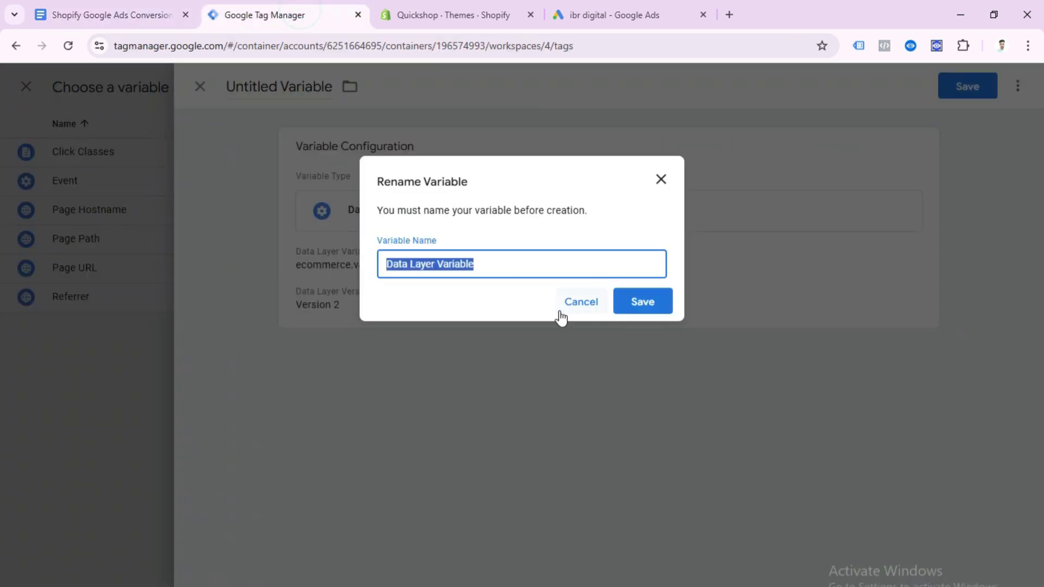
key(ctrl+v)
click(640, 301)
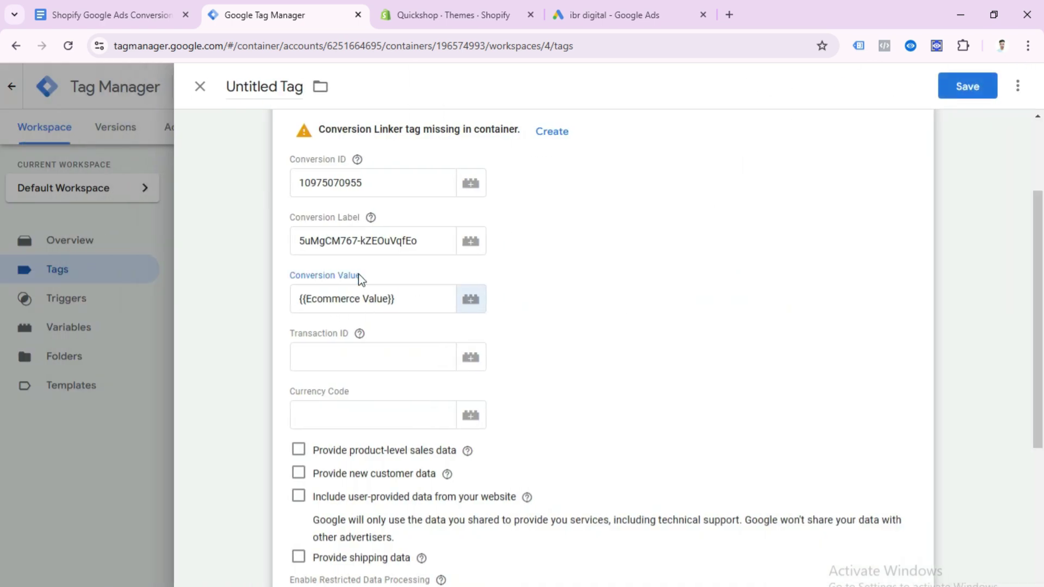
Create a new Data Layer Variable for Transaction ID that reads the key ecommerce.transaction_id
click(463, 359)
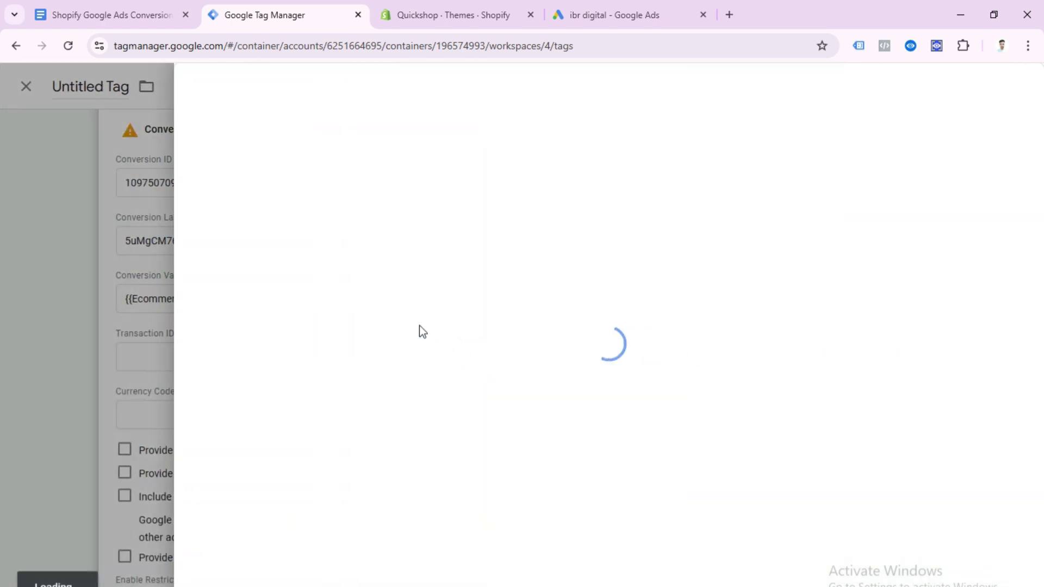
click(1018, 90)
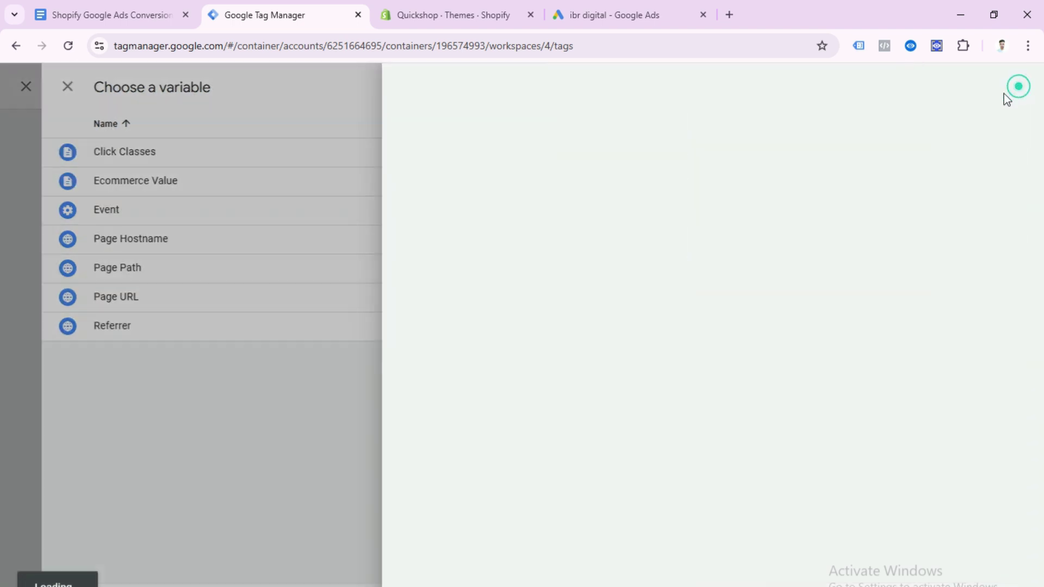
click(623, 221)
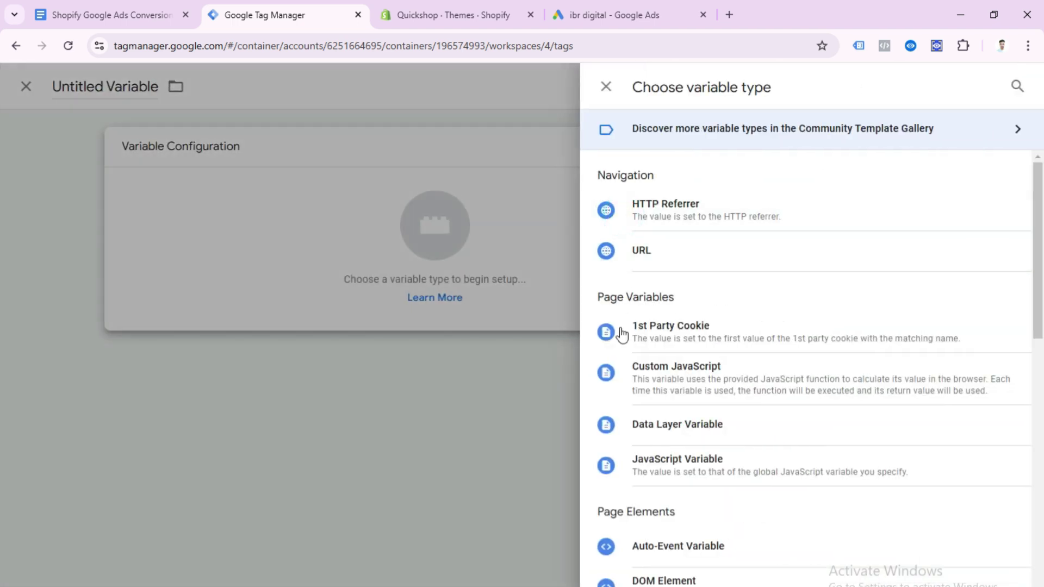
click(673, 425)
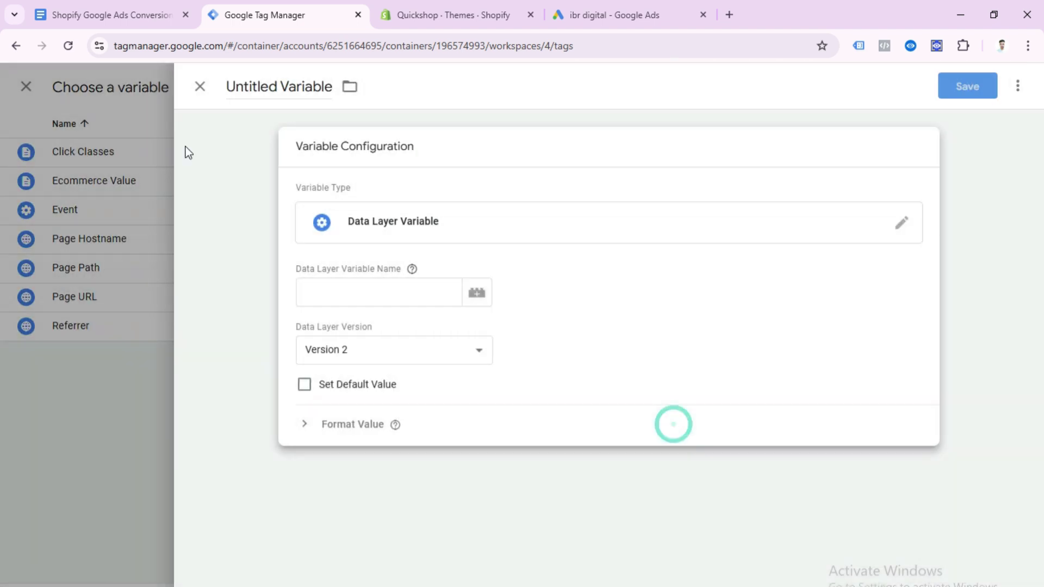
click(112, 15)
click(506, 299)
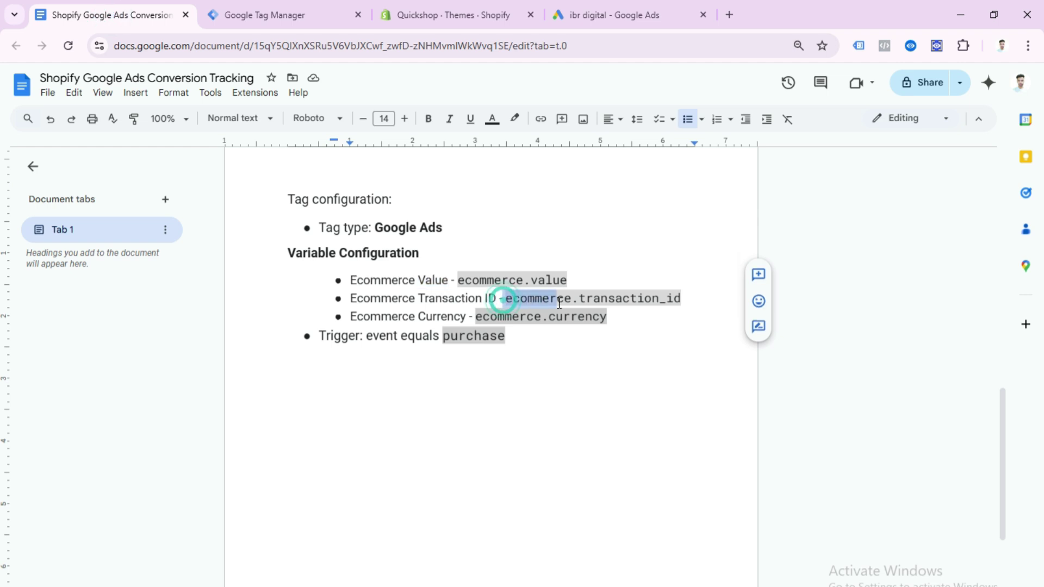
drag(506, 299, 685, 302)
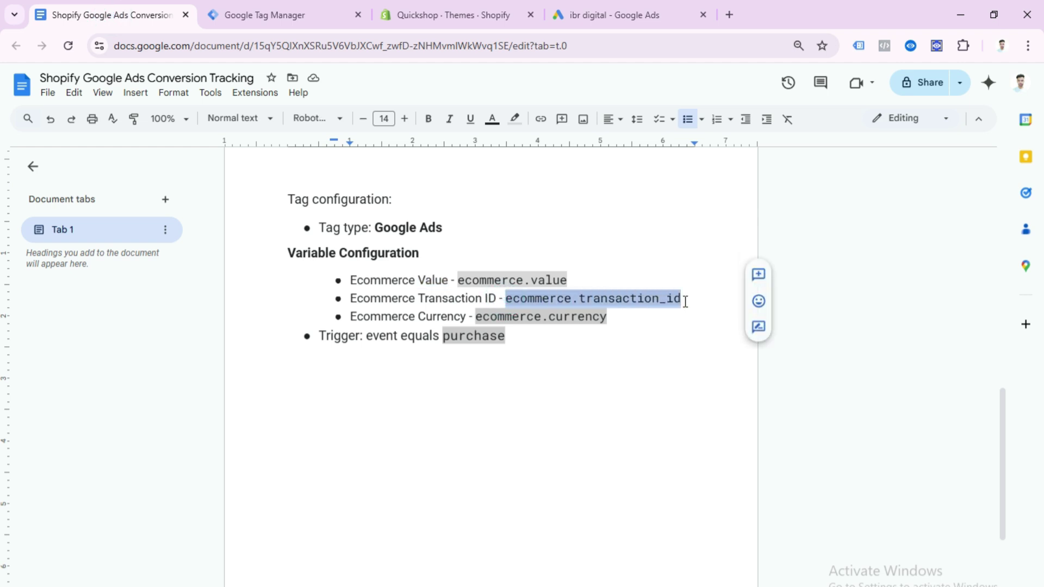
key(ctrl+c)
key(ctrl+Tab)
click(353, 298)
key(ctrl+v)
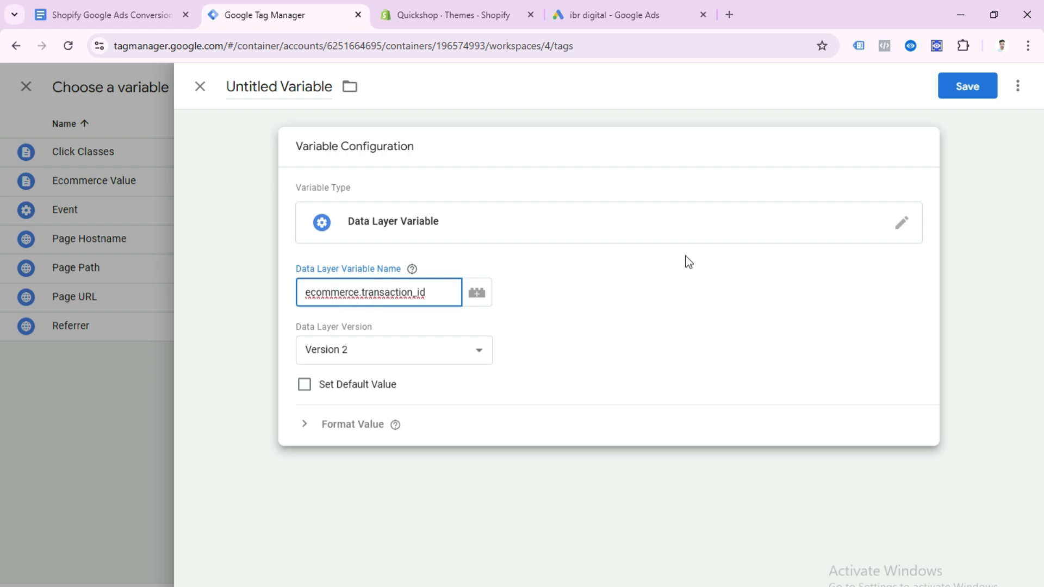
click(972, 88)
Name the new variable 'Ecommerce Transaction ID' and save it
click(123, 8)
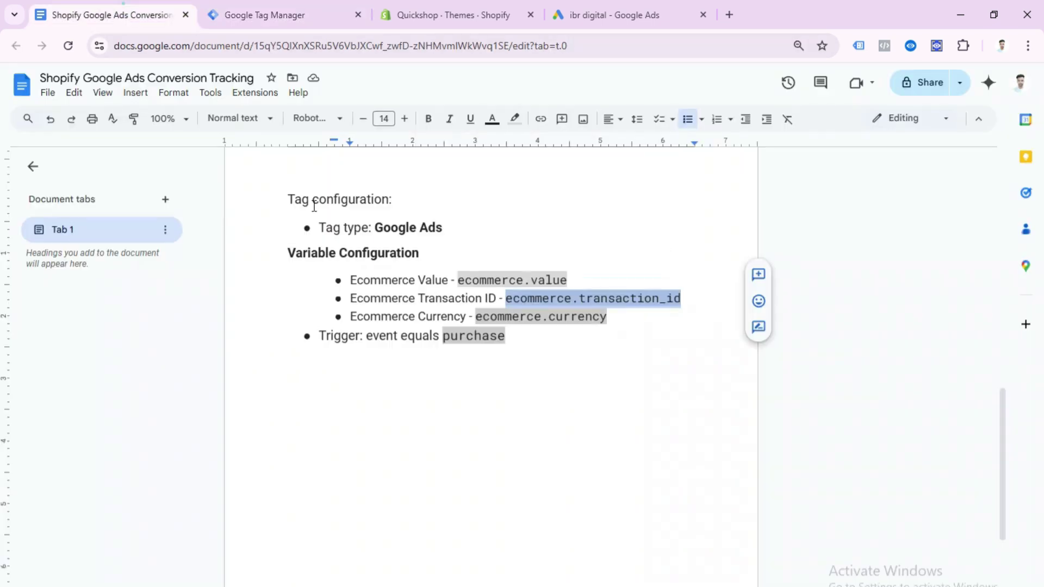
drag(497, 299, 355, 300)
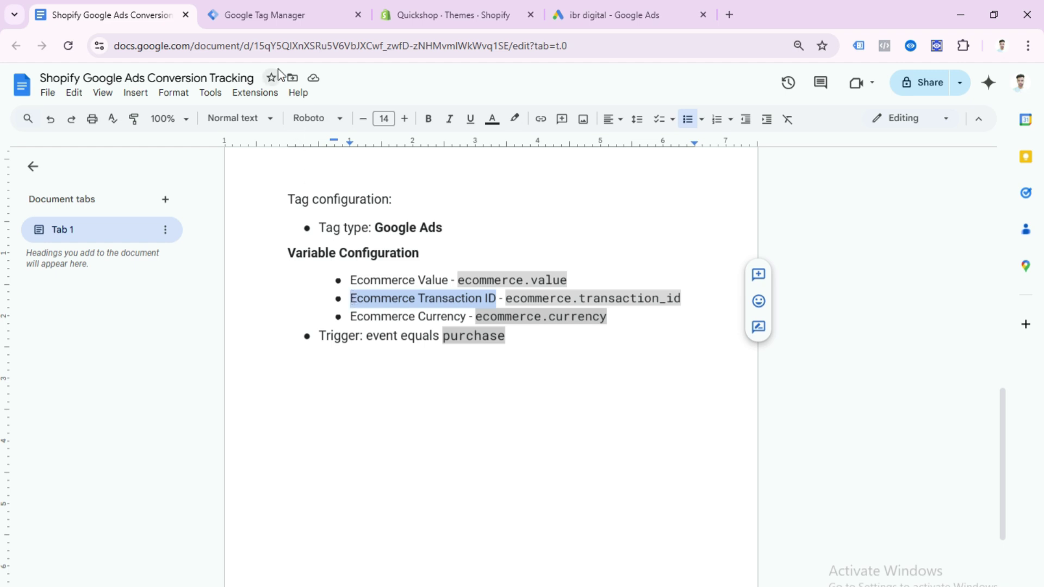
key(ctrl+c)
key(ctrl+Tab)
key(ctrl+v)
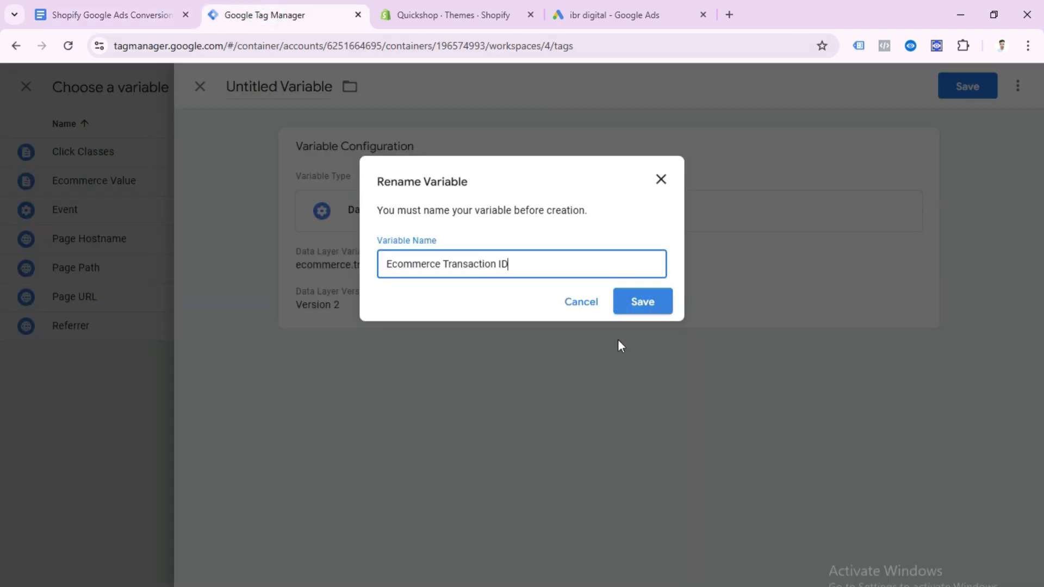
click(643, 302)
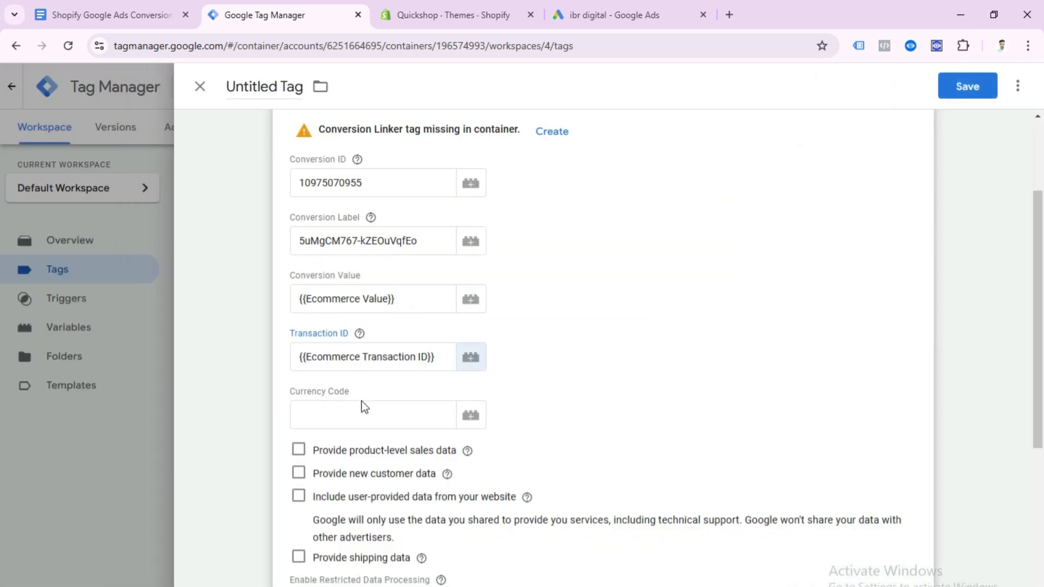
Create a new Data Layer Variable for Currency Code that reads the key ecommerce.currency
click(471, 415)
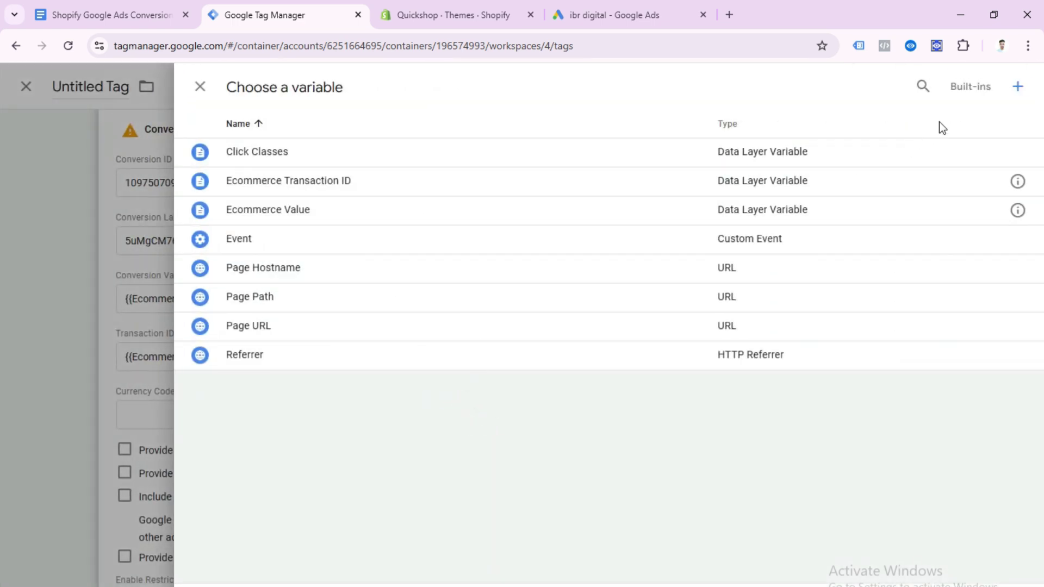
click(1016, 87)
click(495, 205)
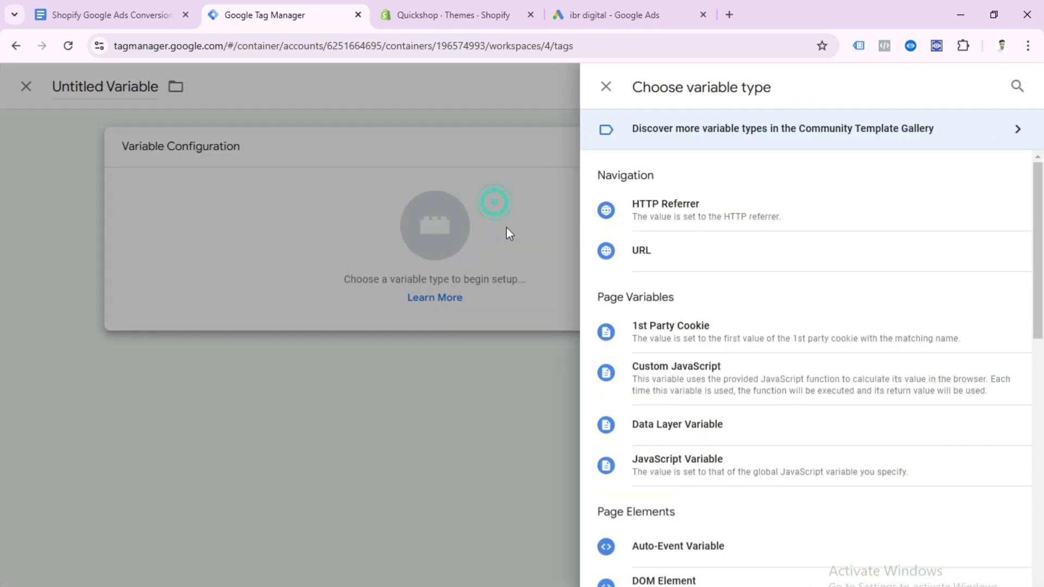
click(674, 424)
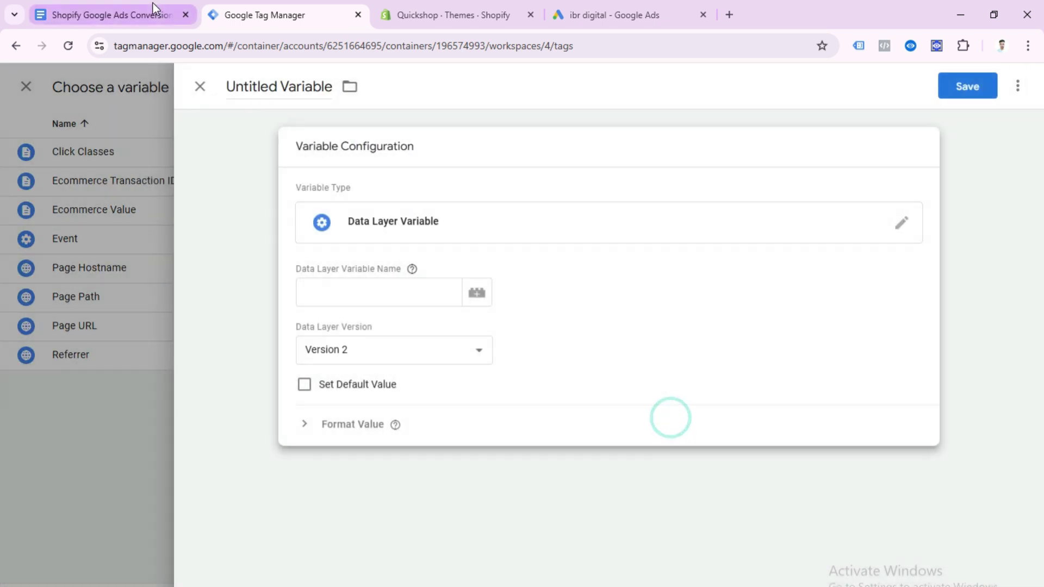
click(114, 15)
drag(481, 322, 613, 321)
drag(480, 321, 613, 317)
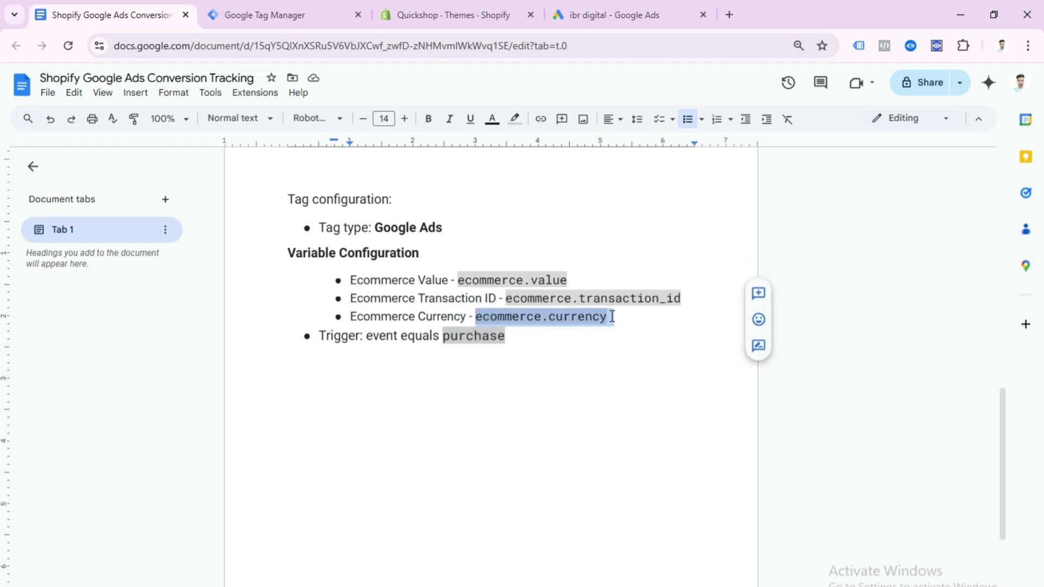
click(288, 17)
click(376, 298)
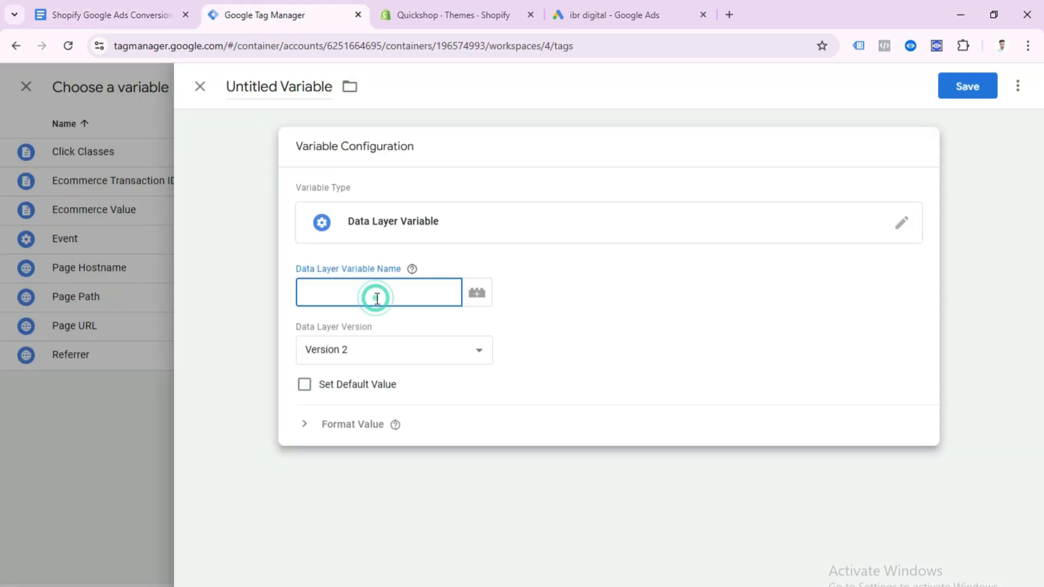
key(ctrl+v)
click(973, 89)
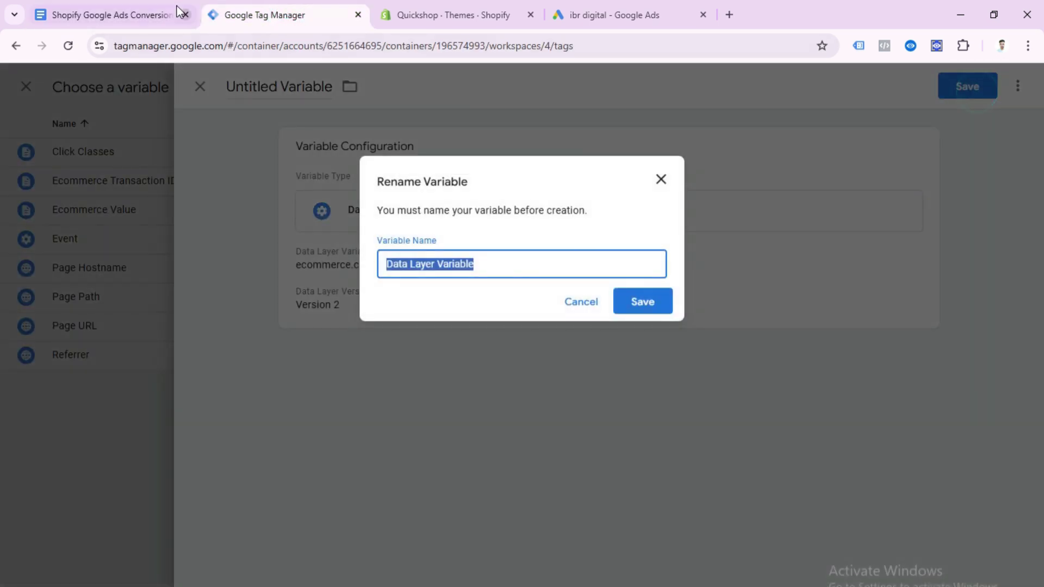
Name the new variable 'Ecommerce Currency' and save it
click(127, 15)
drag(466, 317, 353, 316)
click(297, 24)
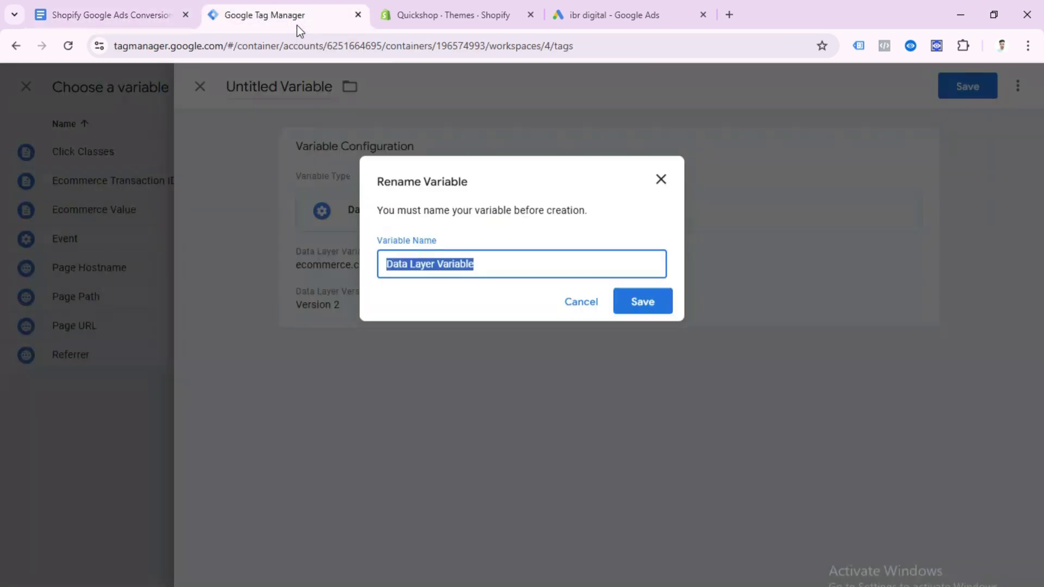
key(ctrl+v)
click(639, 306)
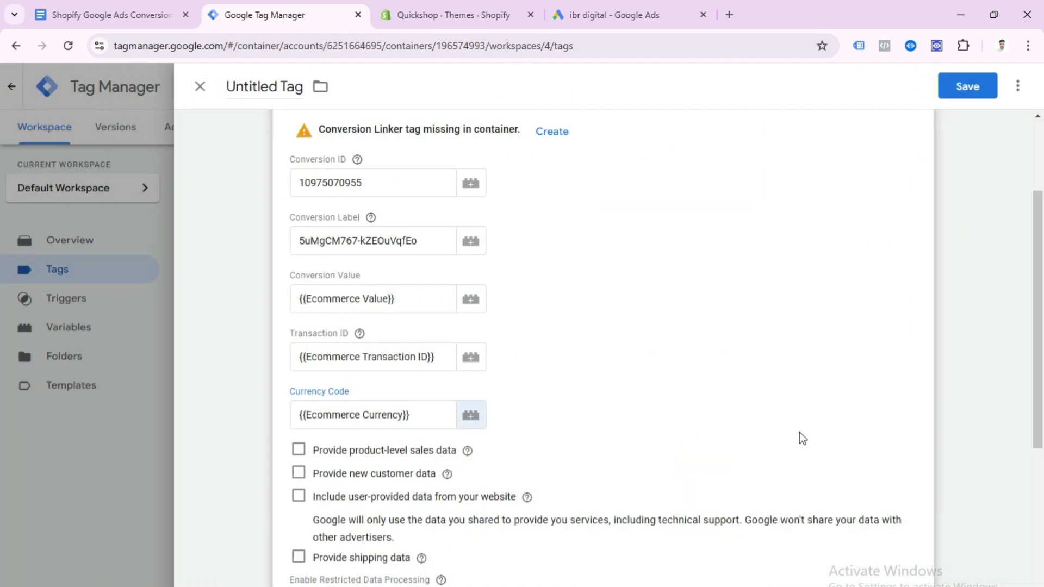
Start a new Custom Event trigger for the conversion tag
scroll(800, 435, down, 5)
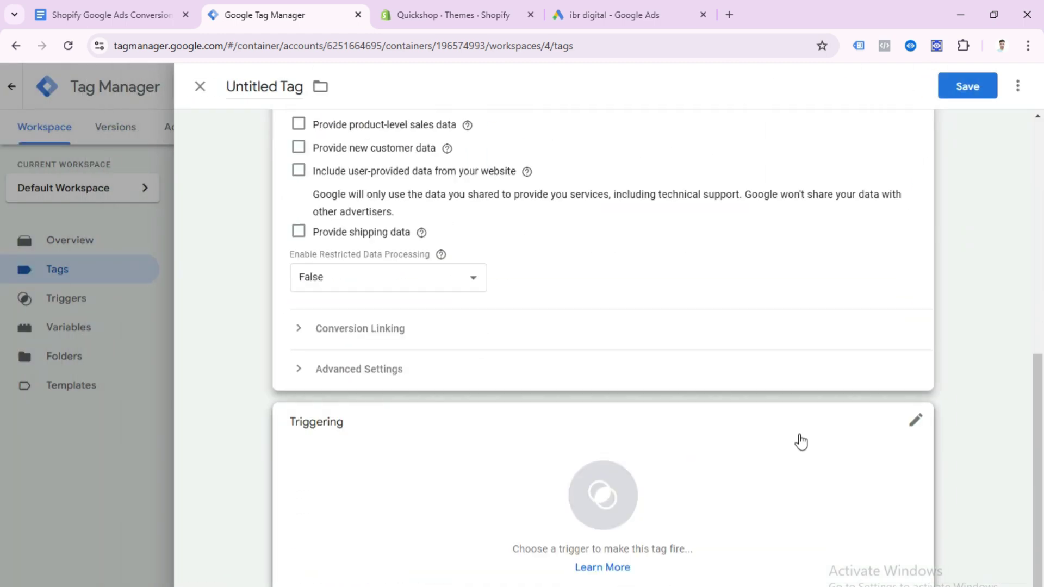
click(624, 496)
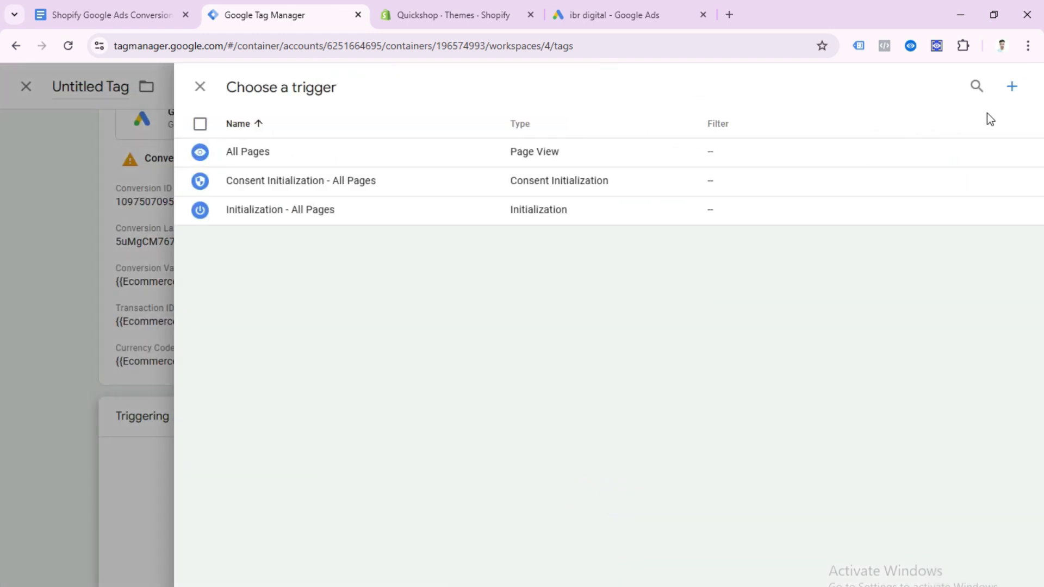
click(1010, 88)
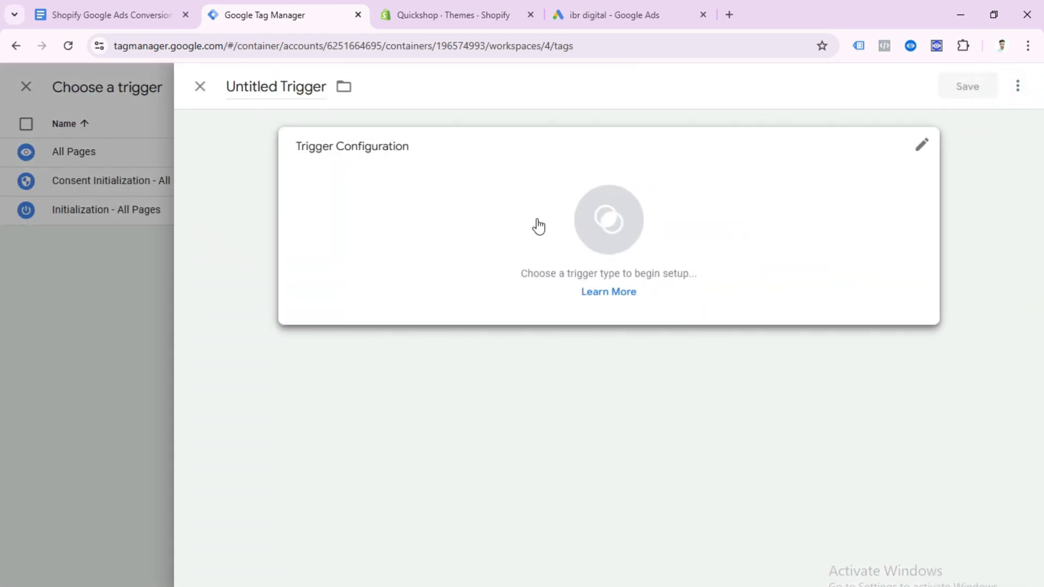
click(592, 211)
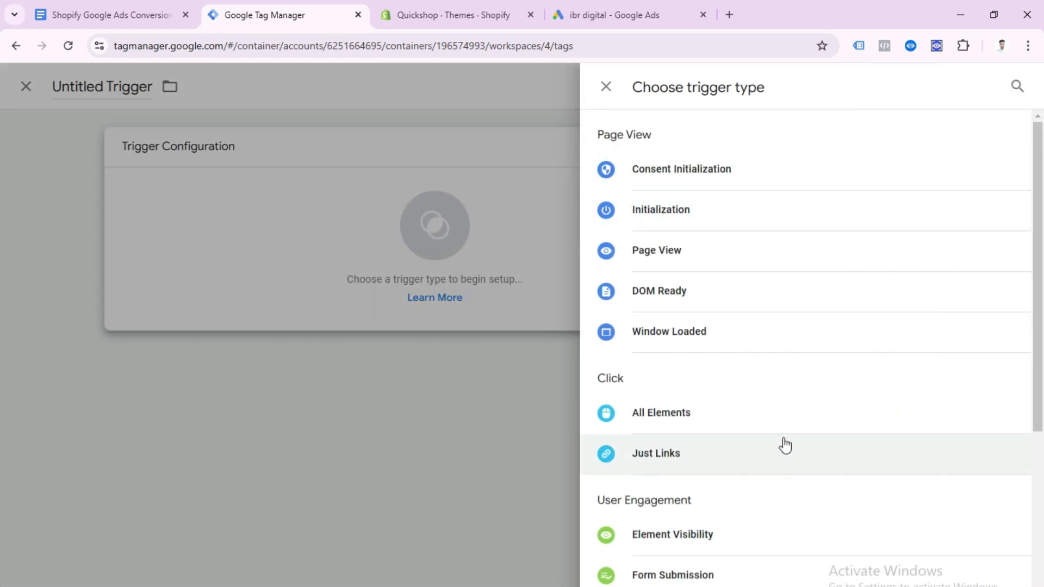
scroll(789, 302, down, 4)
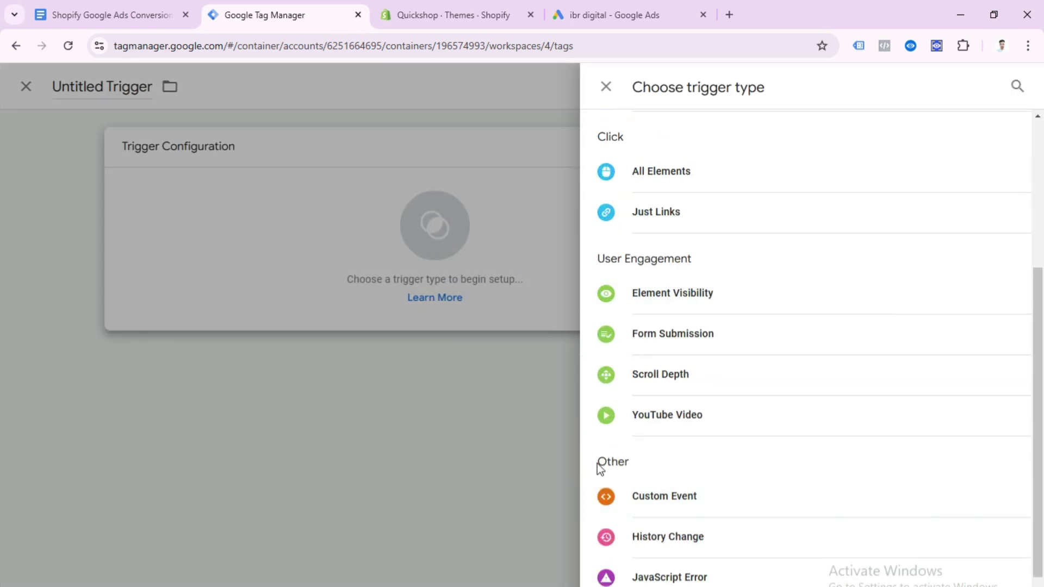
click(680, 508)
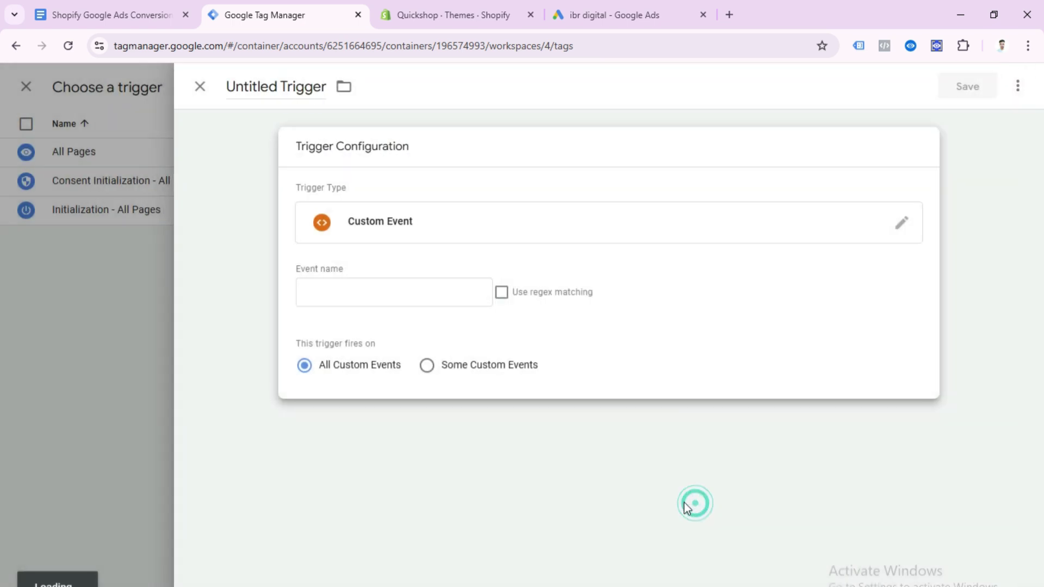
Set the event name to purchase and save the trigger as 'Google Ads - Purchase - Trigger'
click(121, 15)
click(344, 335)
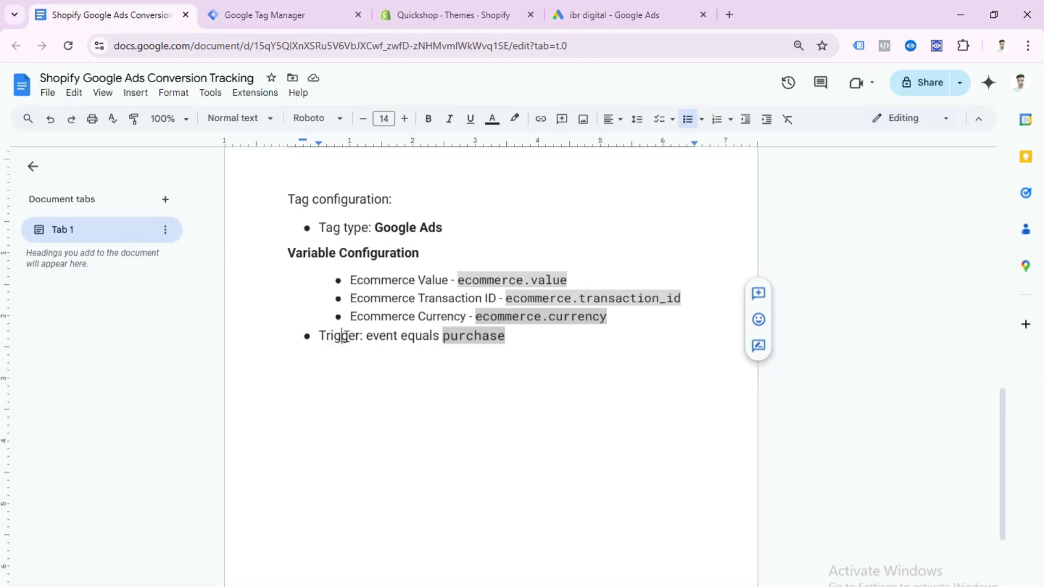
double_click(446, 342)
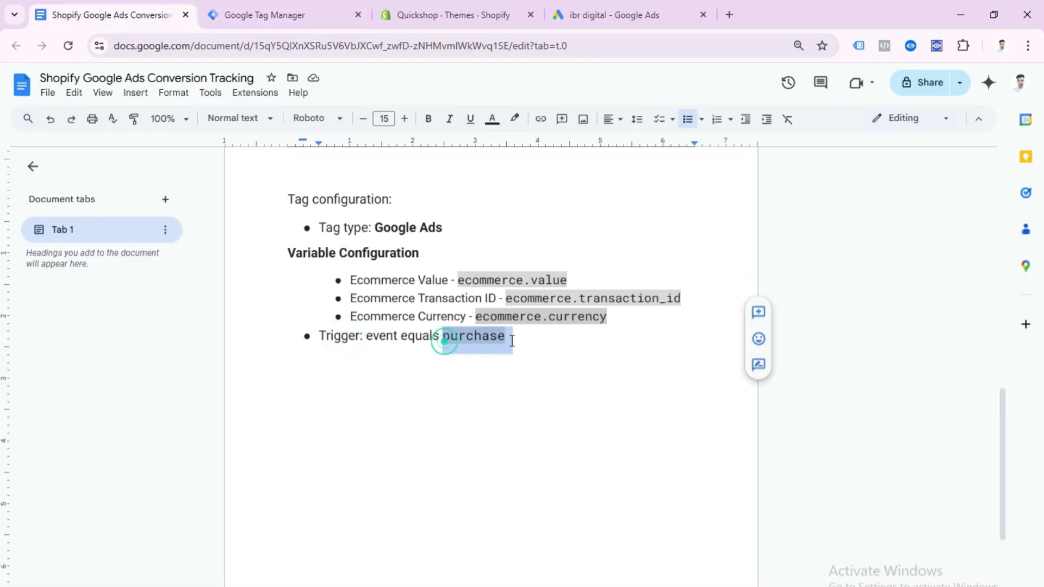
key(ctrl+c)
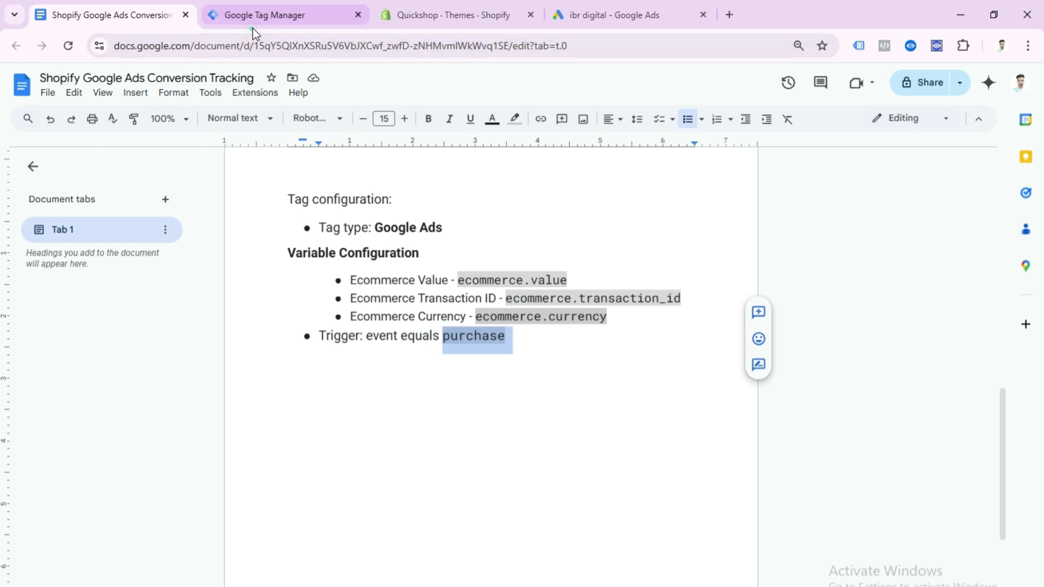
click(253, 16)
click(422, 284)
key(ctrl+v)
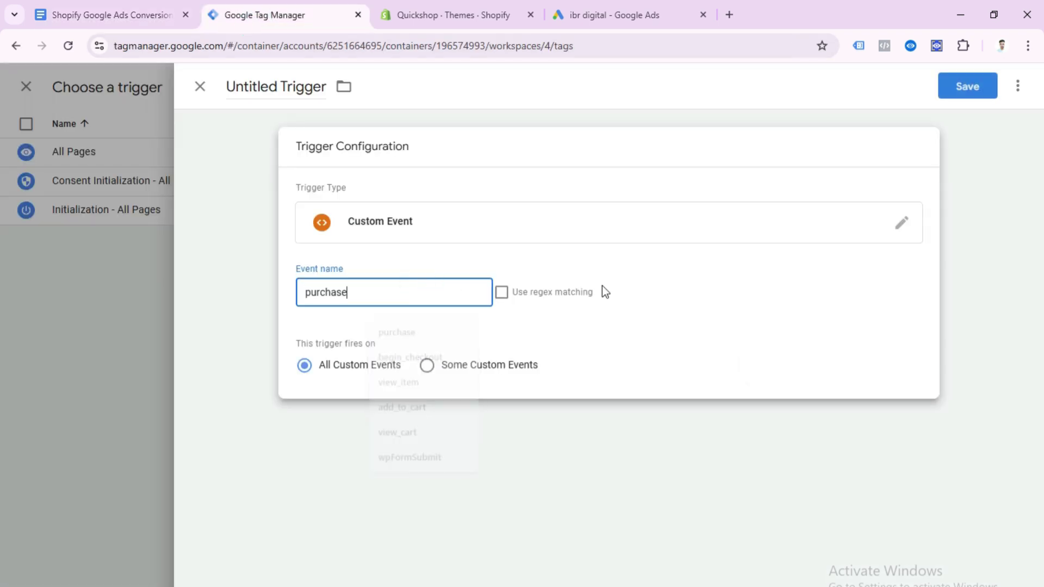
click(968, 87)
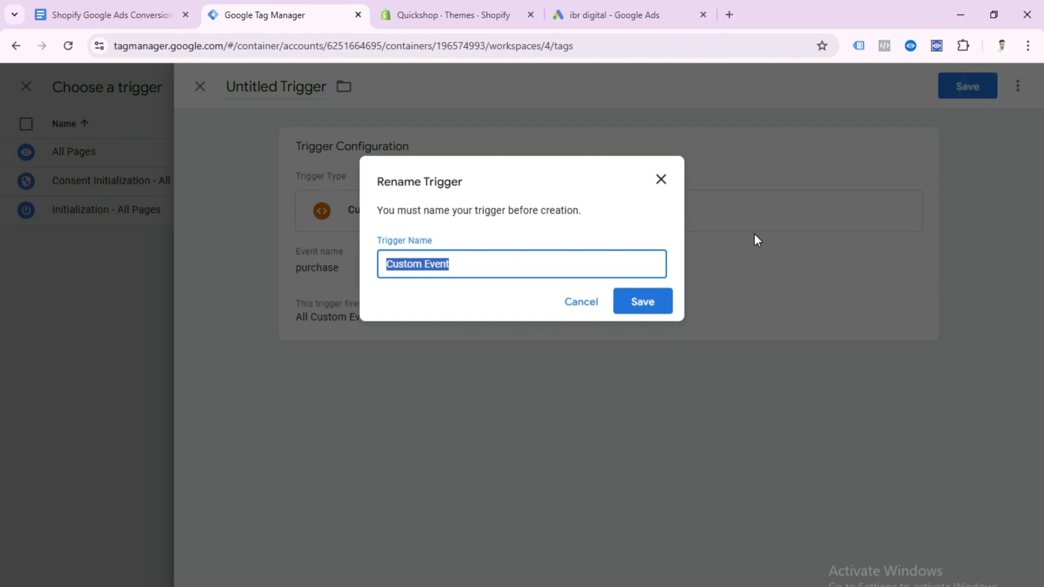
text(G)
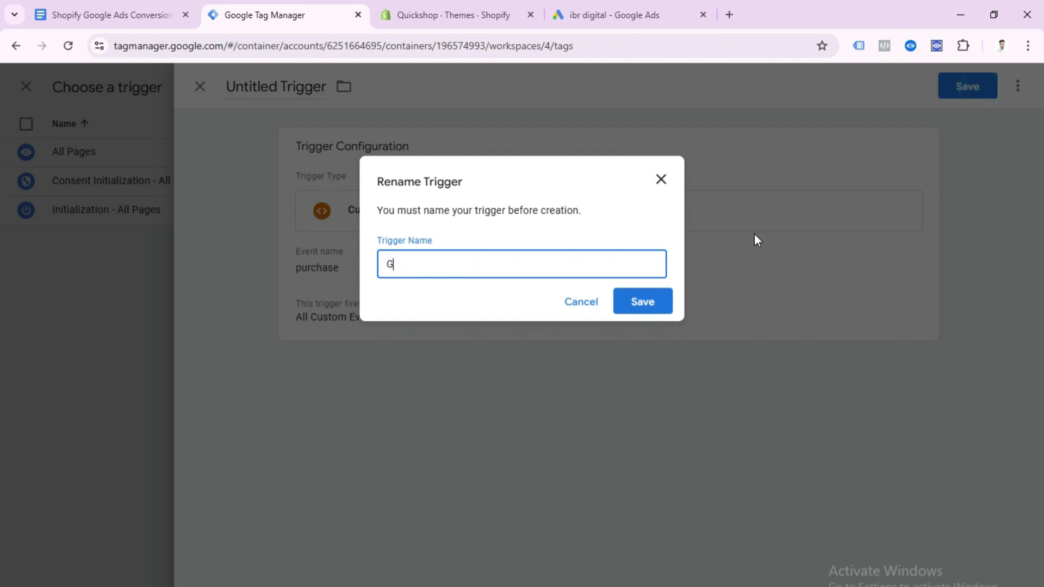
text(oogle Ads - Purchase - Trigge)
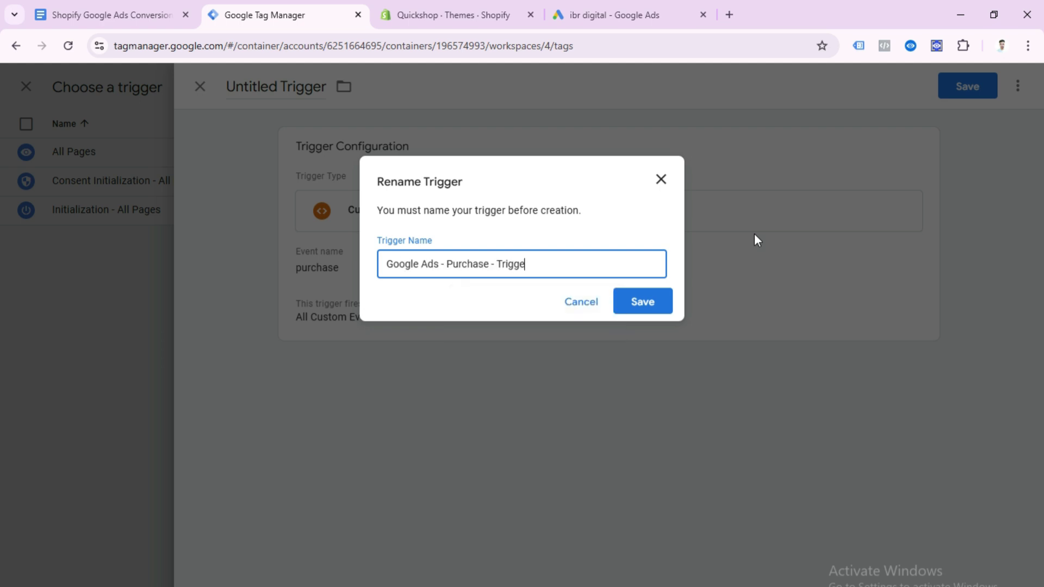
text(r)
click(636, 301)
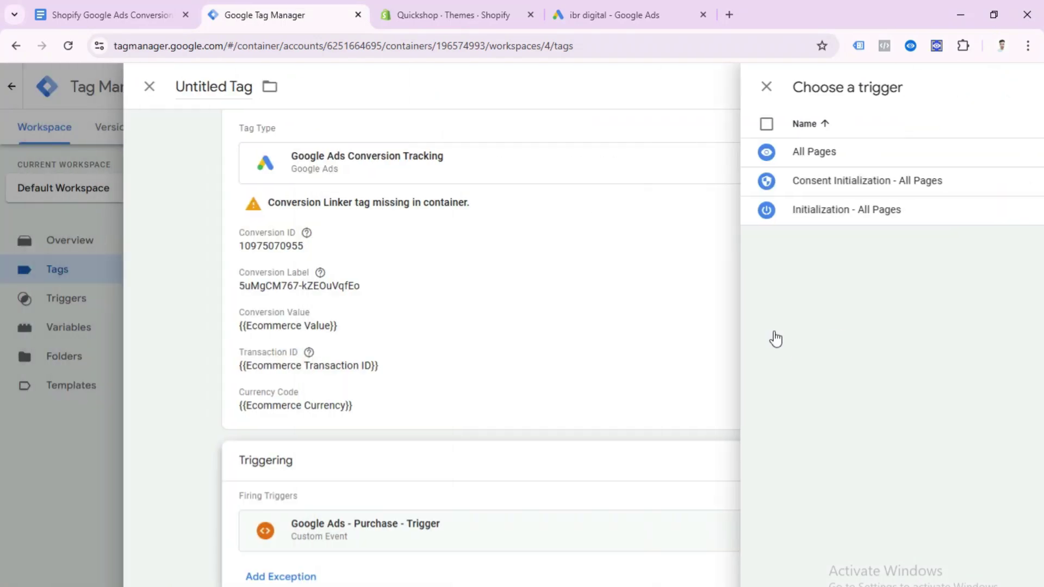
Save the tag, renaming it to 'Google Ads Purchase - Conversion Tracking'
click(967, 85)
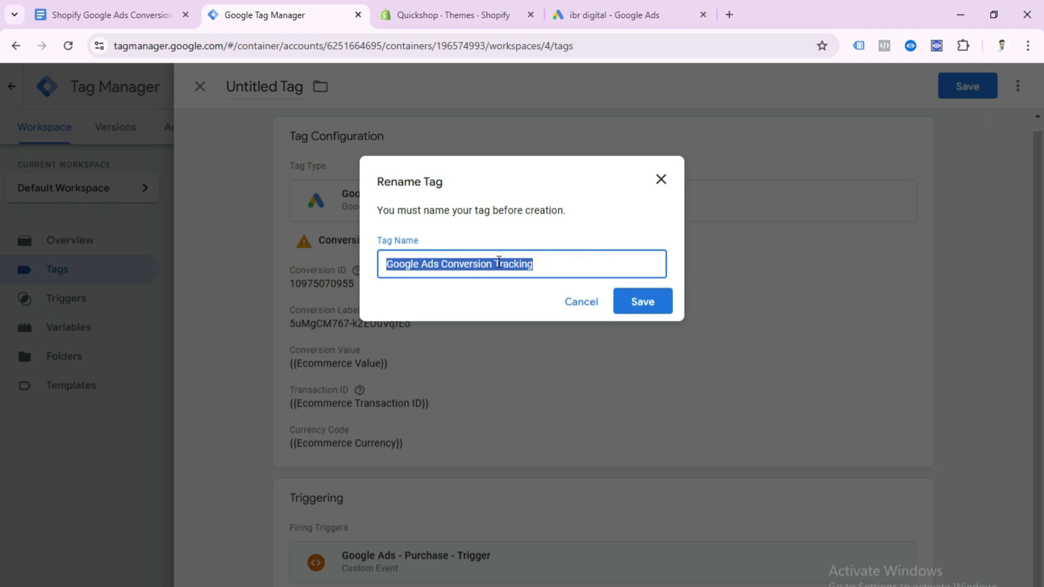
click(463, 266)
click(442, 265)
text(Purchase -)
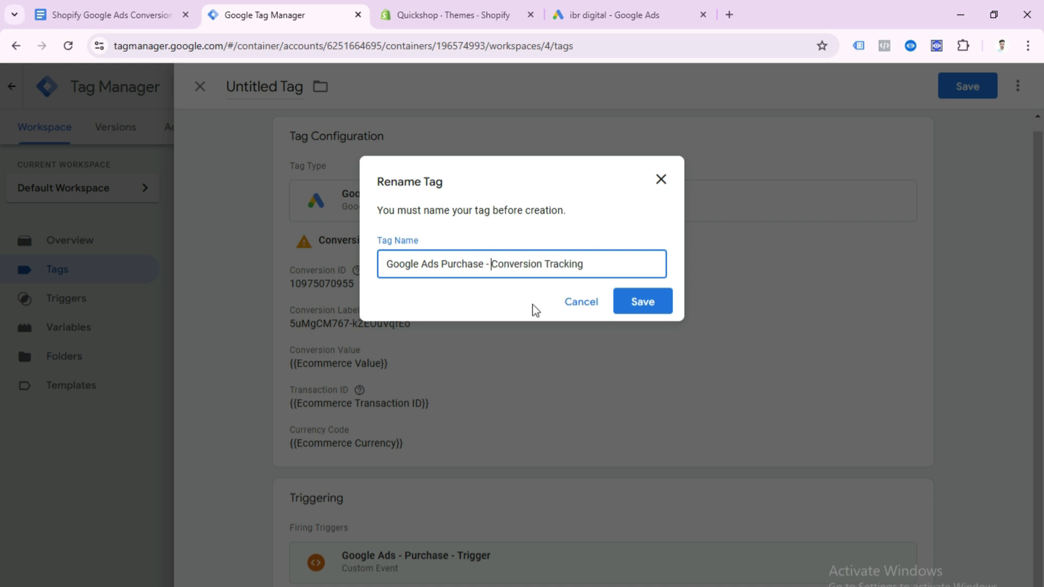
click(634, 300)
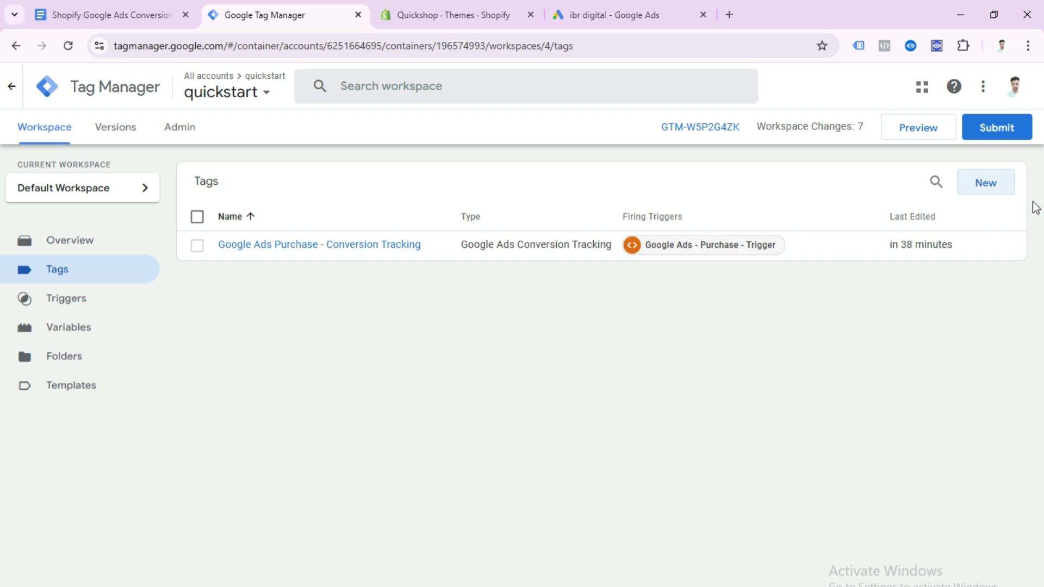
Start Tag Manager's Preview mode for the container
click(939, 140)
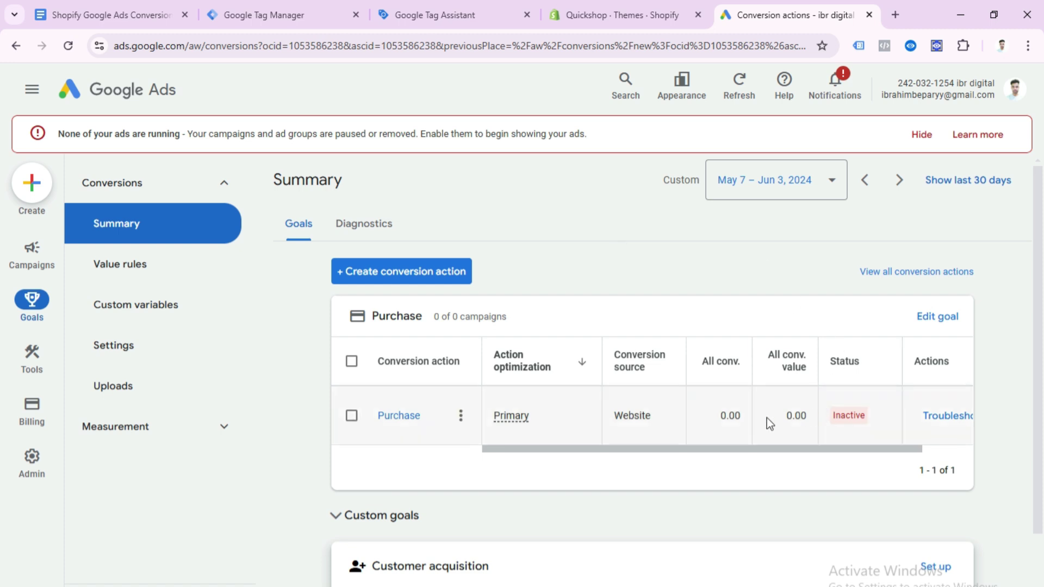
Copy the store's domain from the live online store's address bar
click(437, 15)
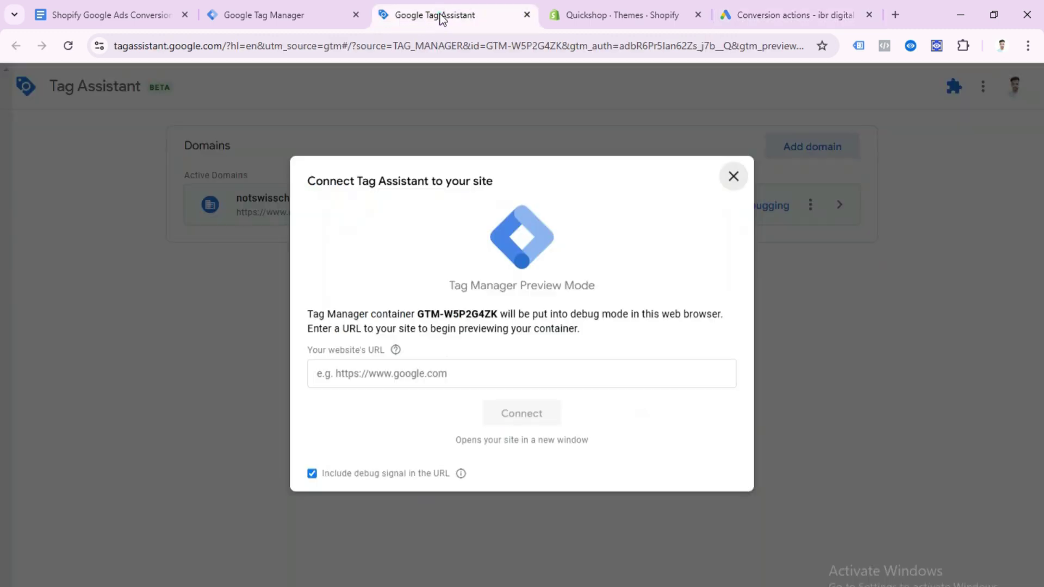
click(617, 13)
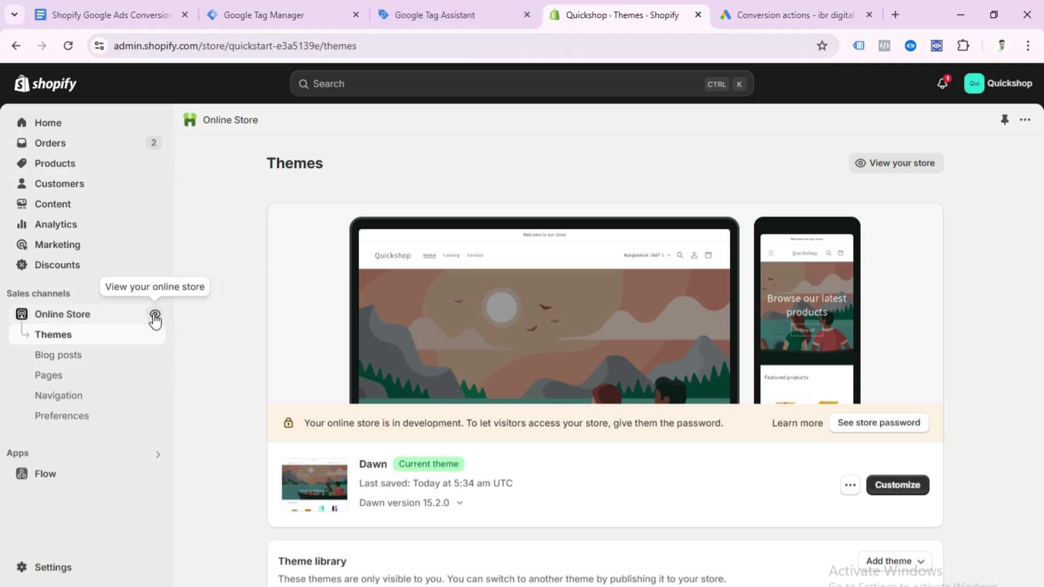
click(154, 313)
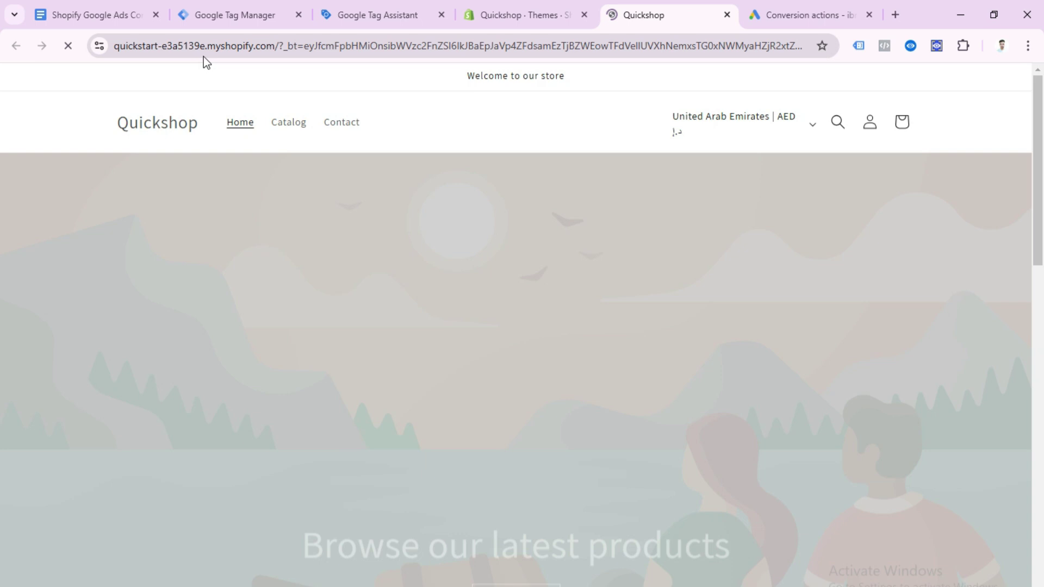
click(211, 47)
click(276, 43)
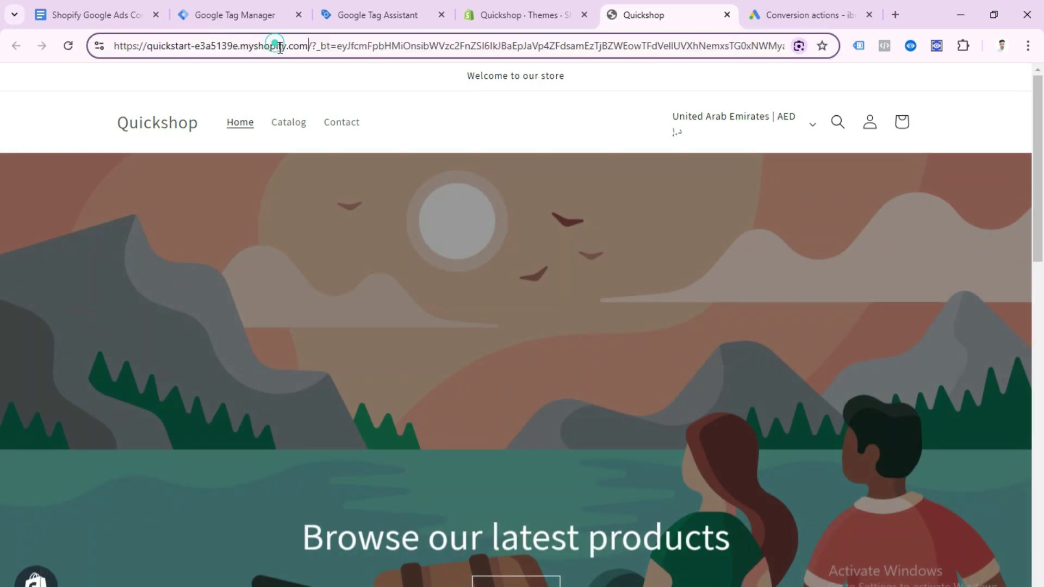
drag(308, 46, 131, 42)
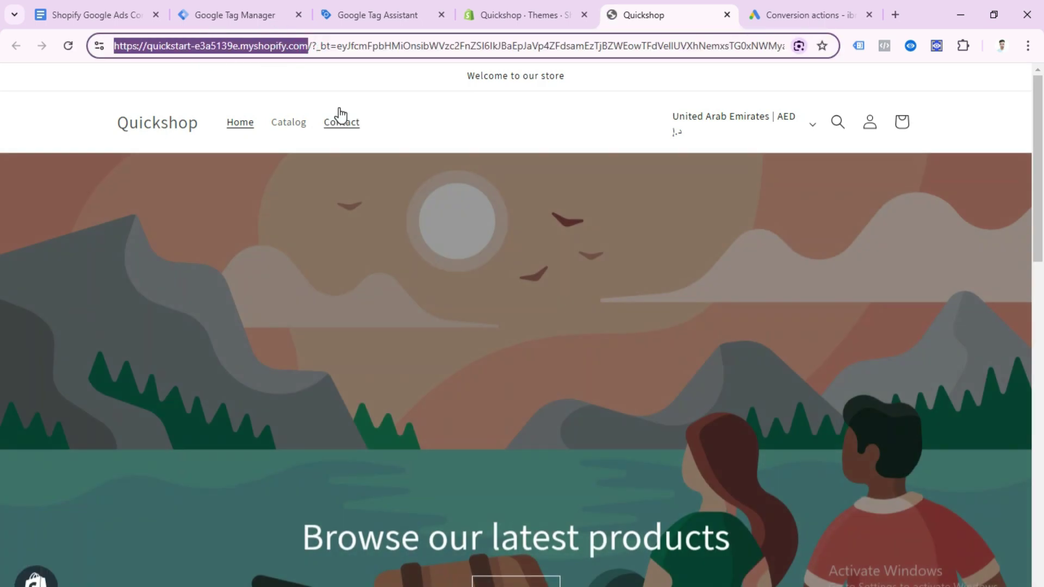
Paste the store domain as Tag Assistant's website URL and connect
click(492, 14)
click(397, 15)
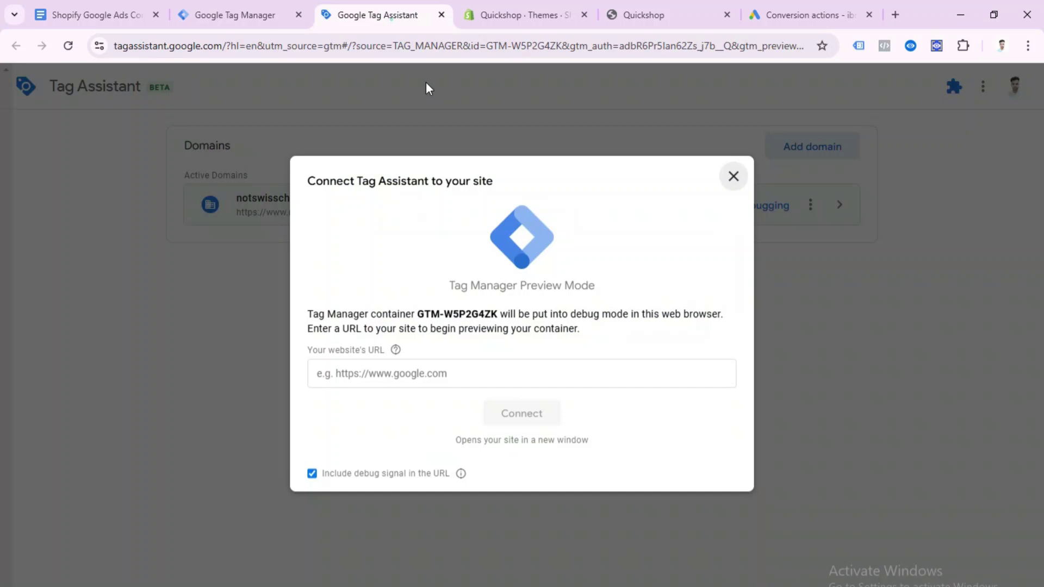
click(482, 369)
key(ctrl+v)
click(506, 413)
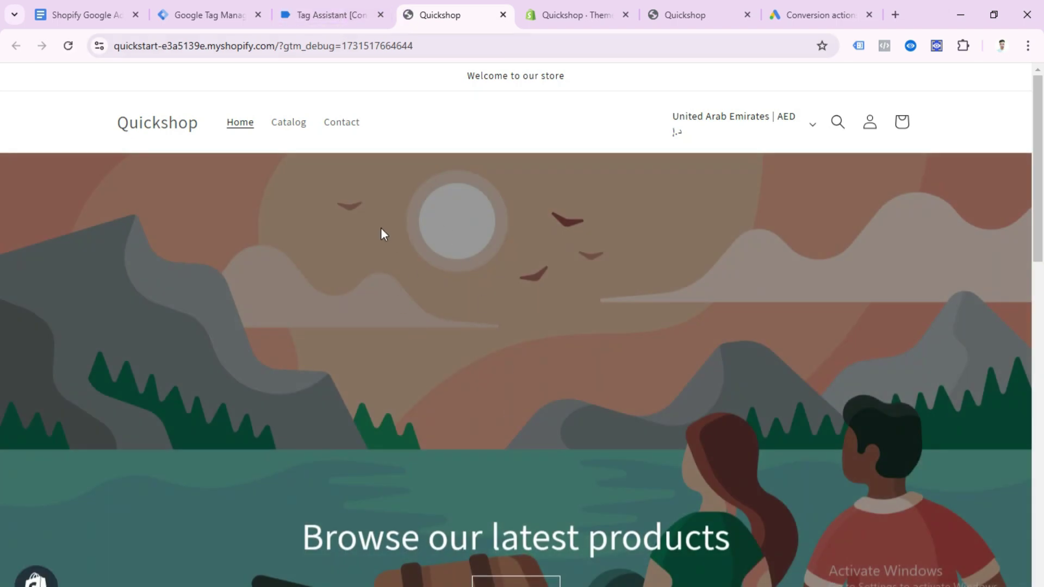
click(348, 15)
Add The 3p Fulfilled Snowboard to the cart, pay for the test order, and check fired tags
click(519, 340)
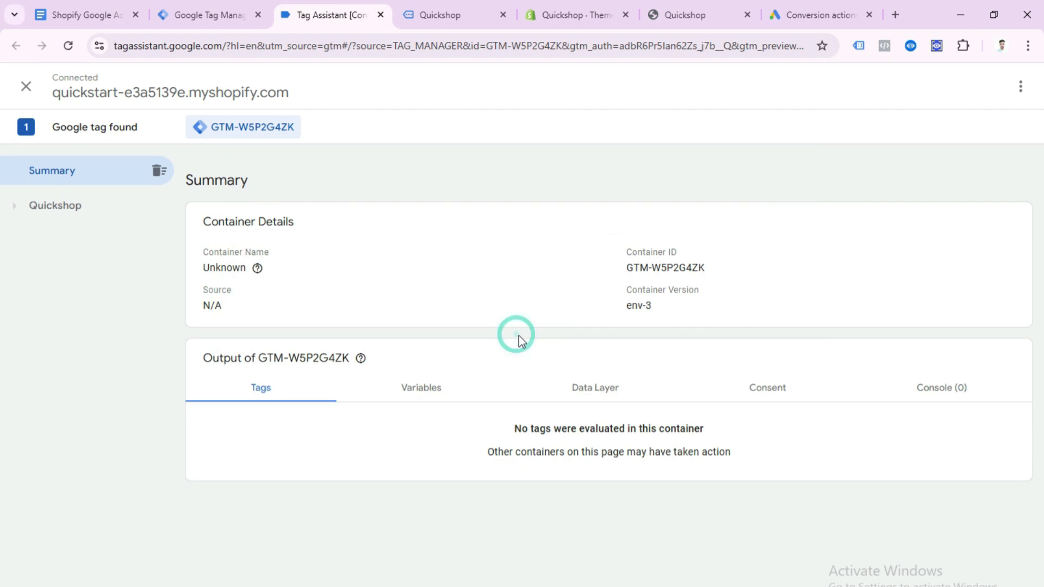
key(ctrl+Tab)
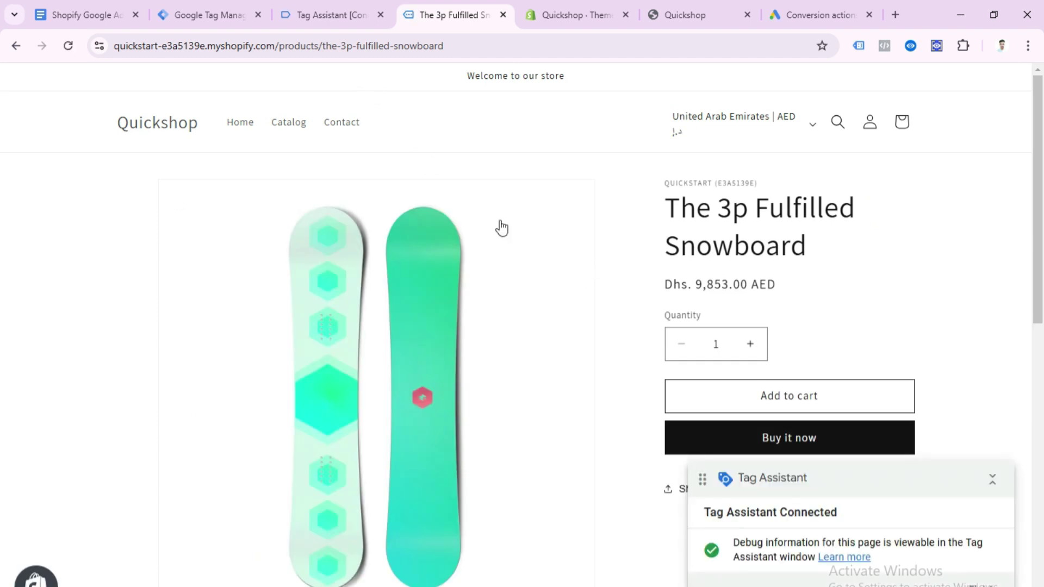
click(791, 405)
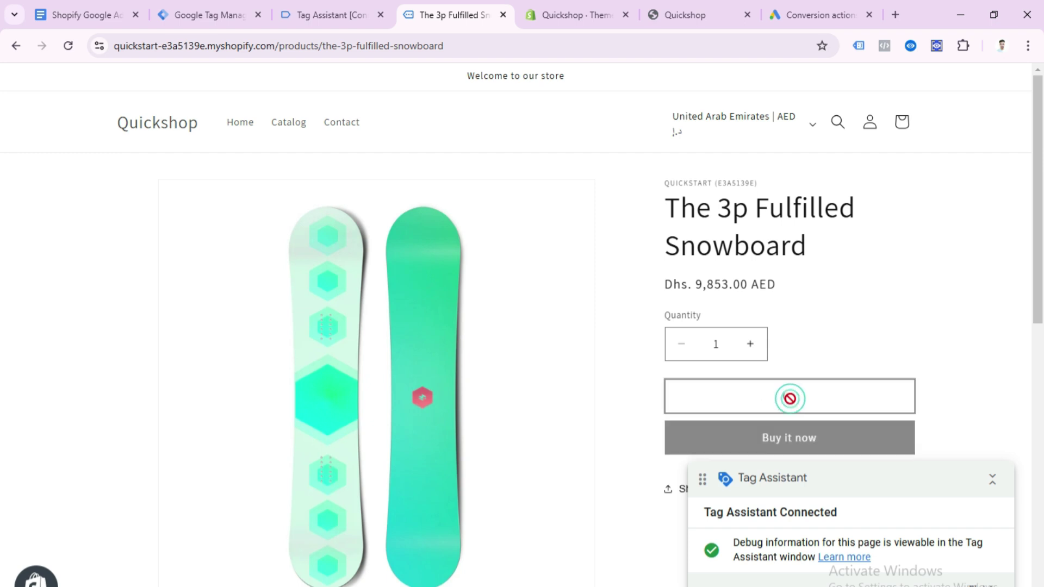
click(318, 14)
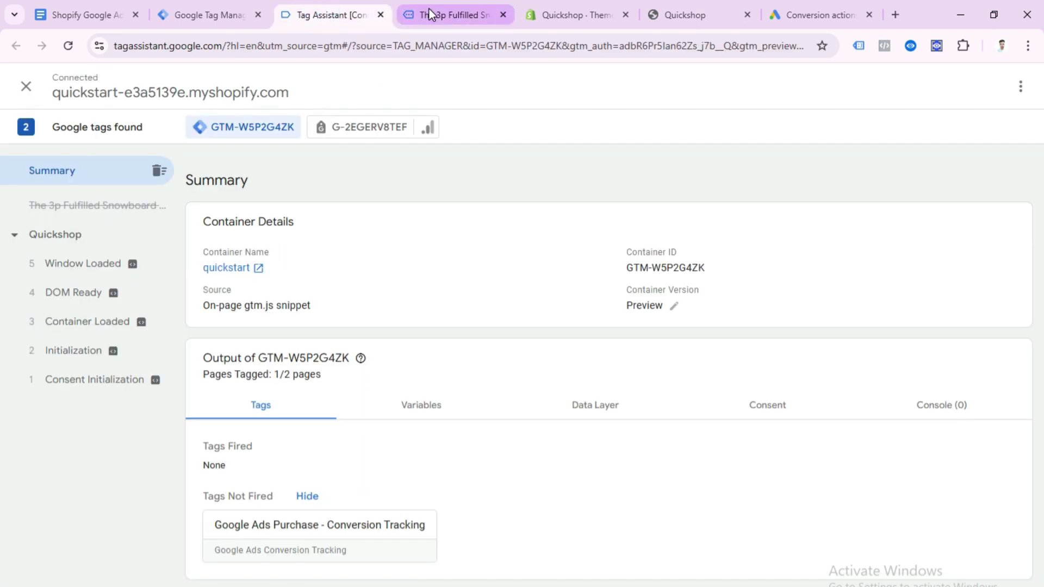
click(451, 15)
click(336, 578)
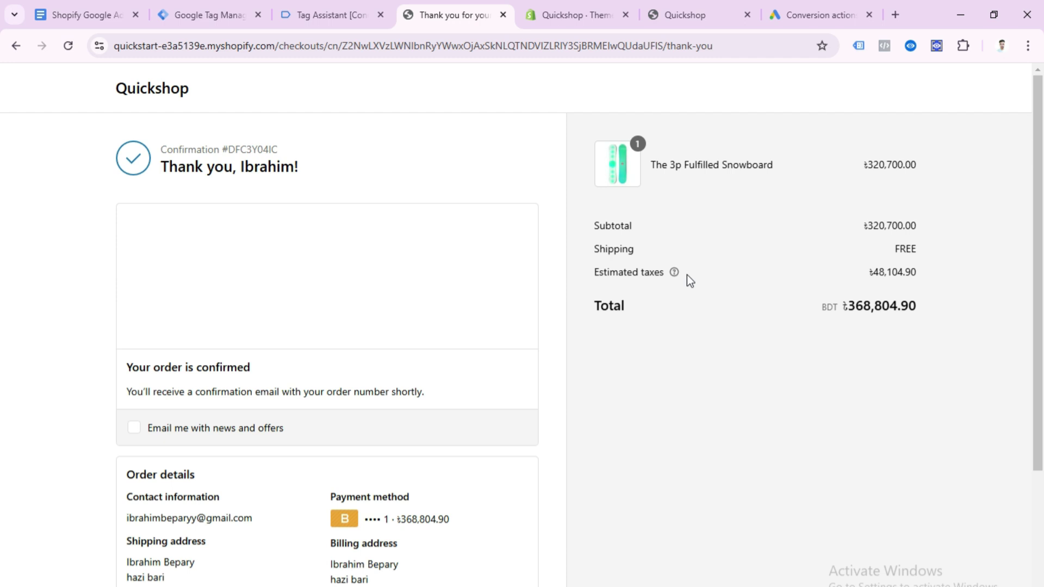
click(302, 15)
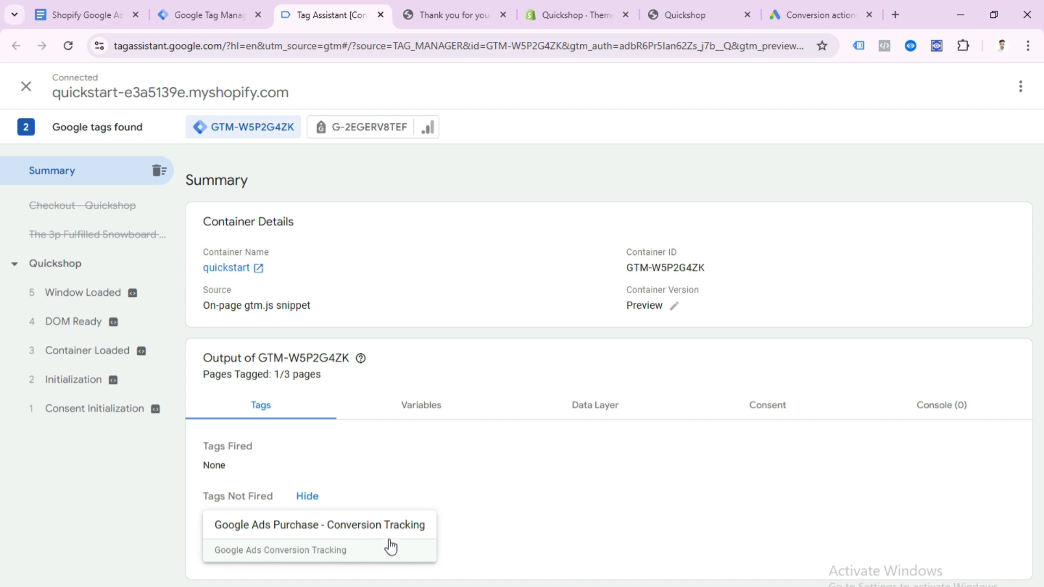
View the purchase event's dataLayer contents in the inspector, then return to Tag Manager's Triggers list
click(446, 16)
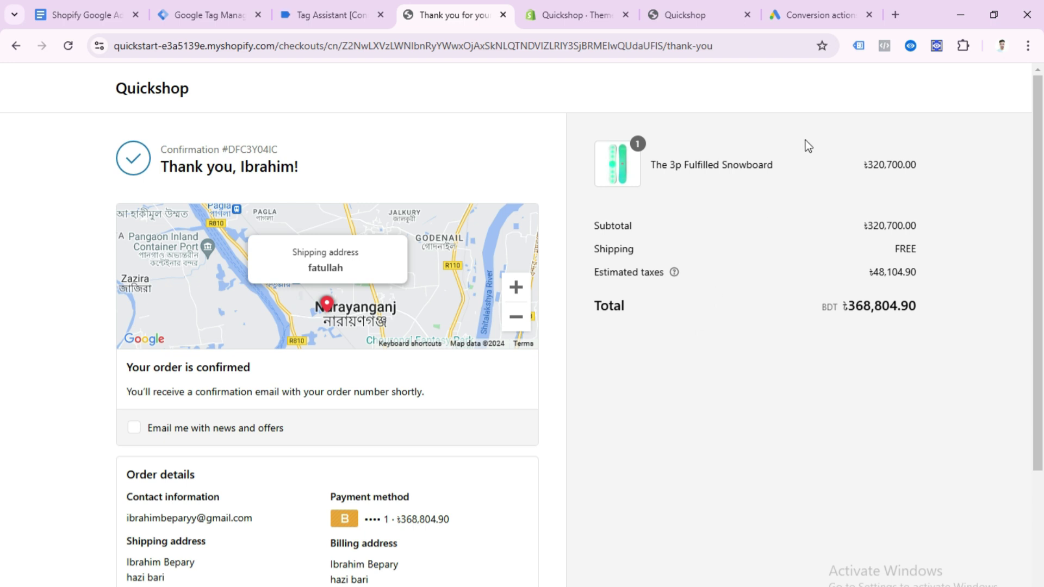
click(936, 45)
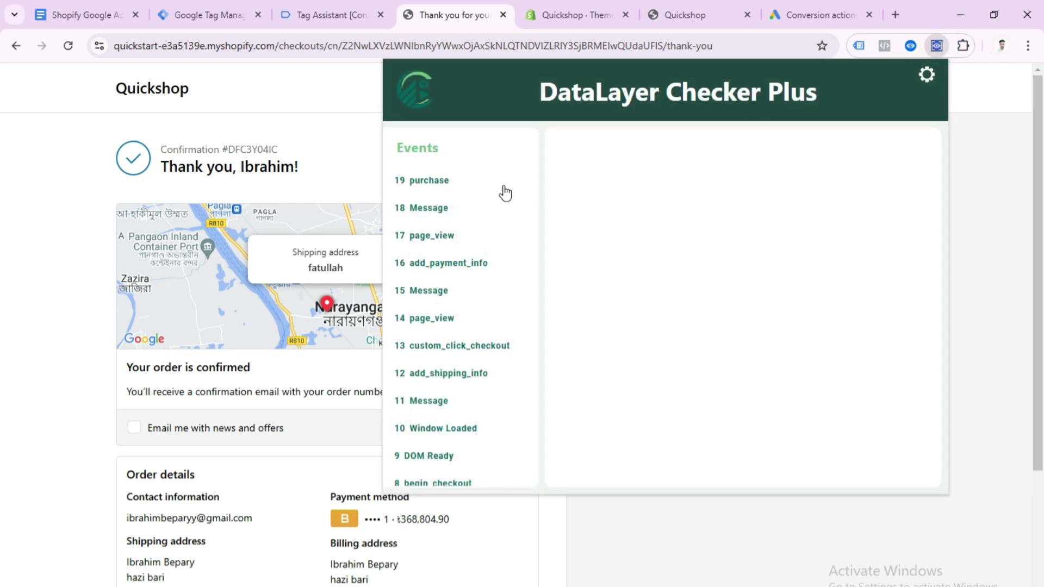
click(446, 183)
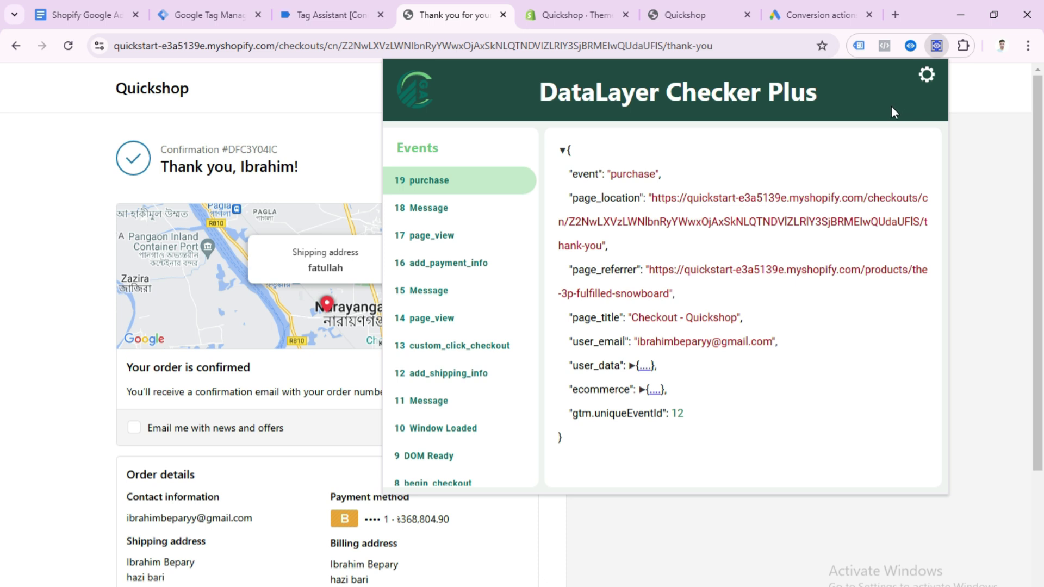
click(932, 49)
scroll(689, 209, down, 2)
key(ctrl+2)
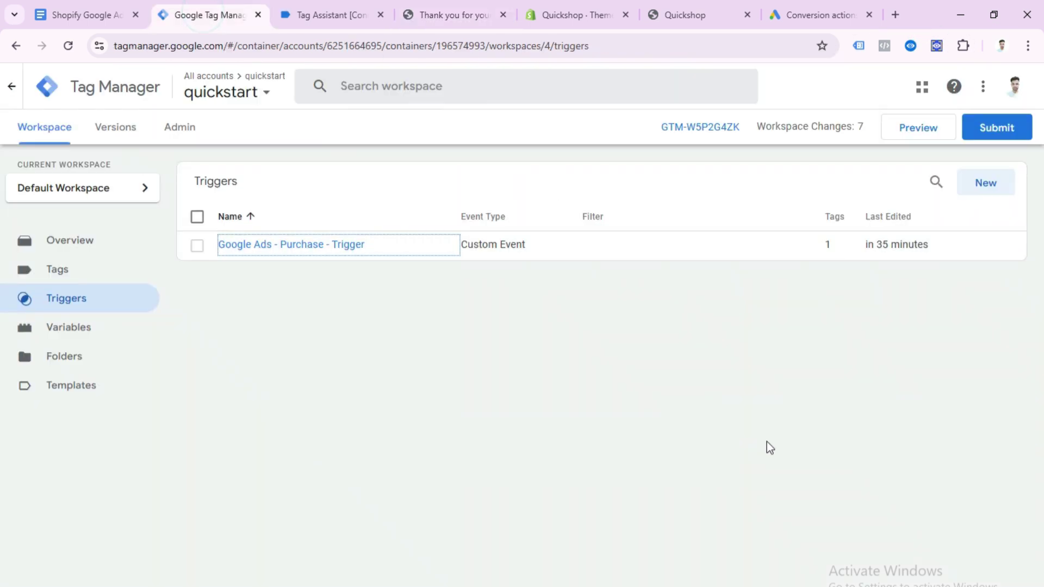